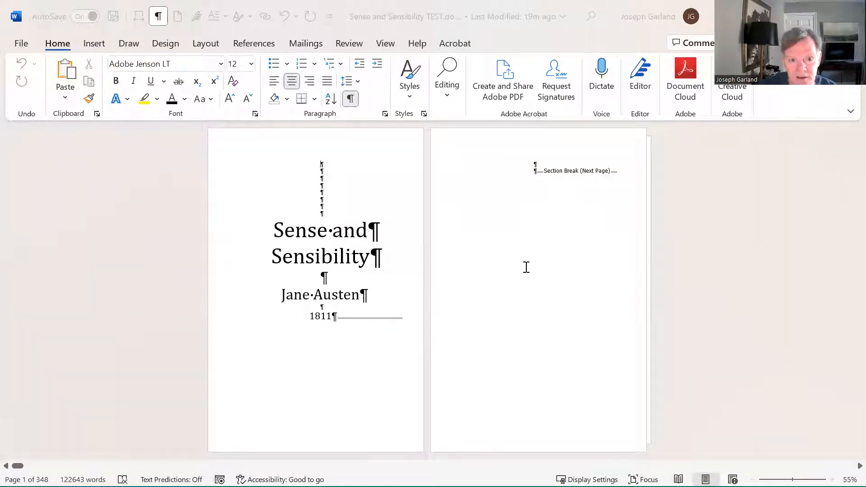
- Try to replace the entire content of the Sense and Sensibility document with the copied Jane Eyre text, keeping source formatting
scroll(526, 267, down, 1)
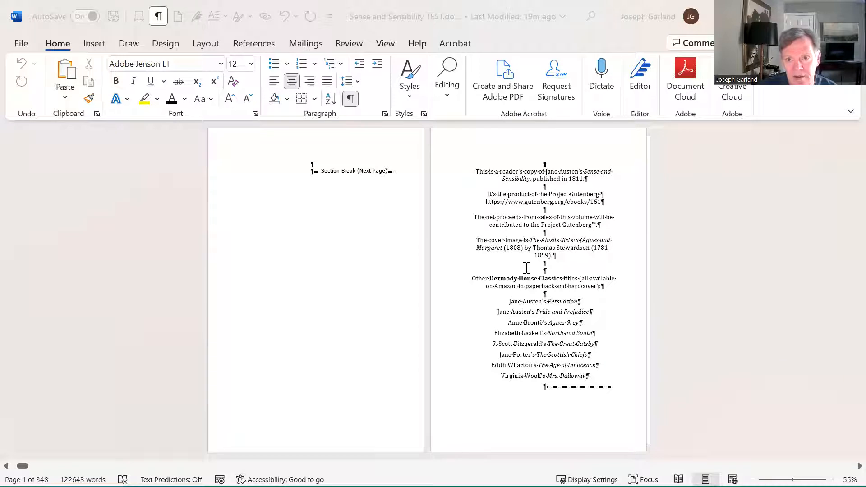
scroll(526, 267, down, 7)
scroll(526, 267, down, 6)
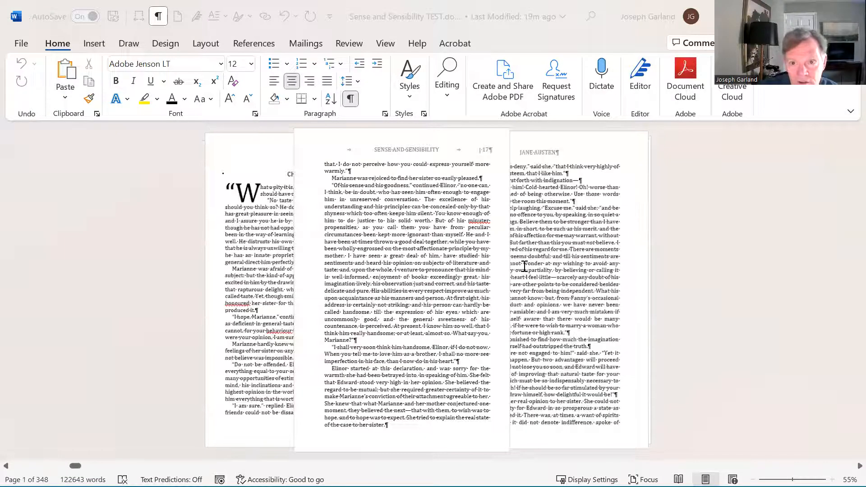
scroll(501, 254, up, 15)
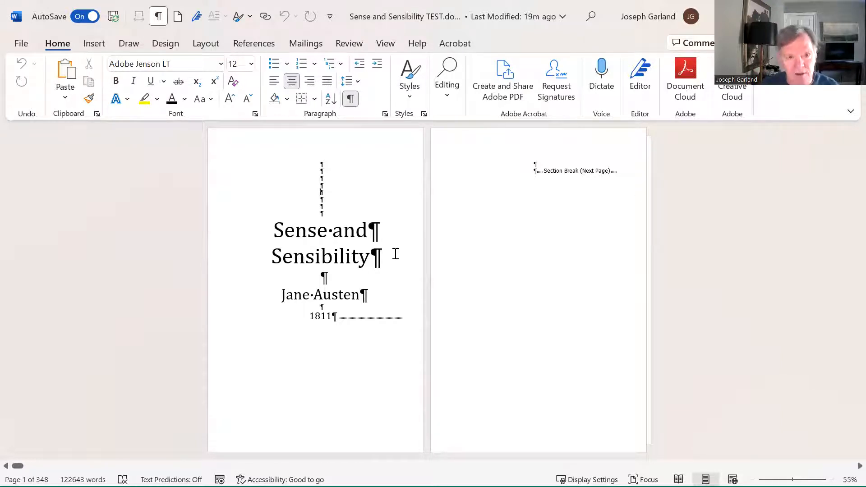
key(ctrl+a)
key(ctrl+c)
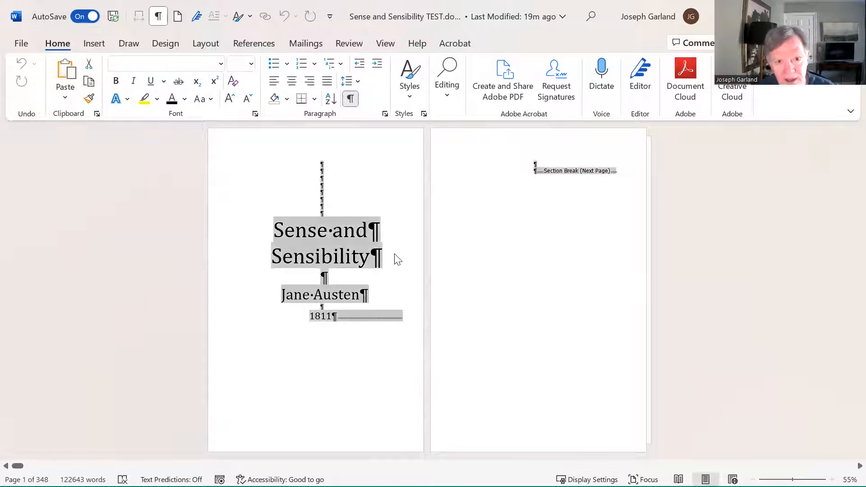
right_click(306, 236)
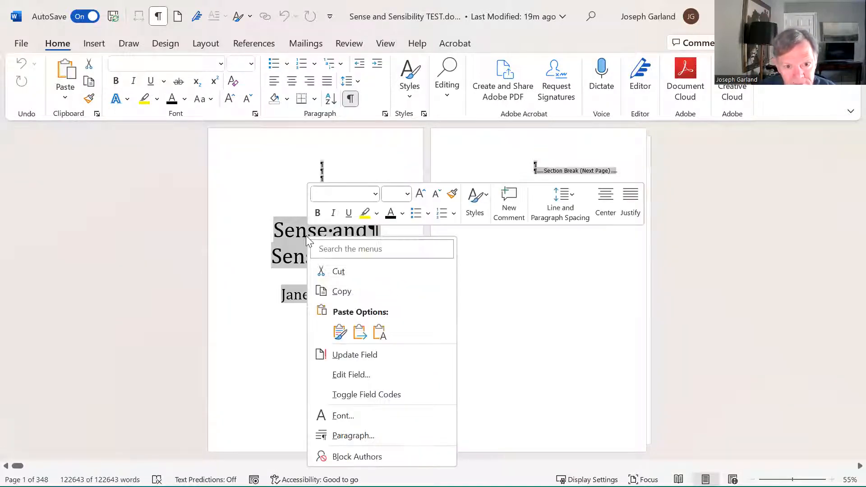
click(339, 332)
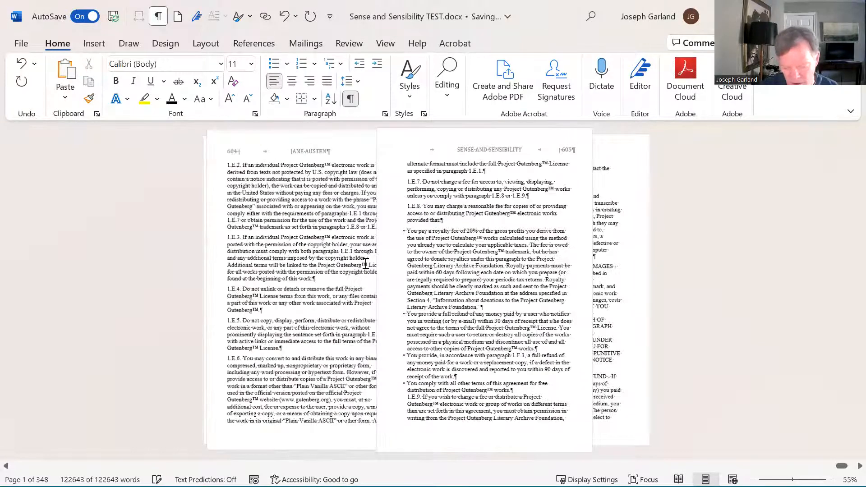
key(ctrl+Home)
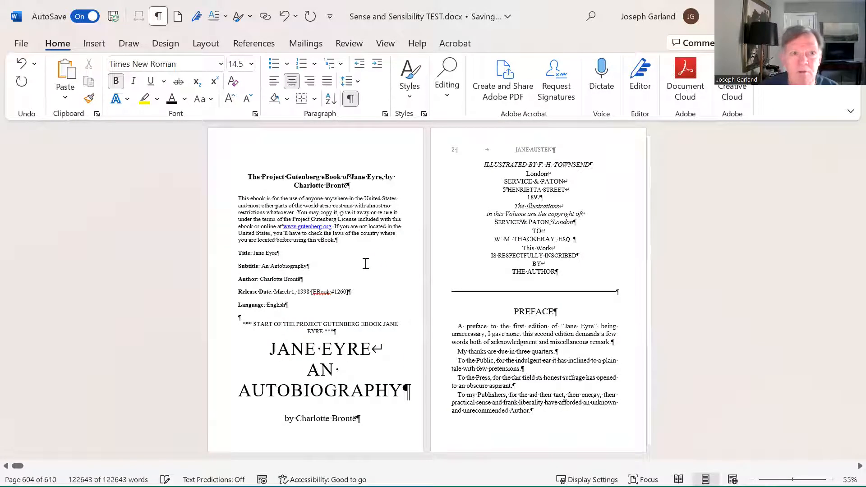
click(21, 43)
click(59, 199)
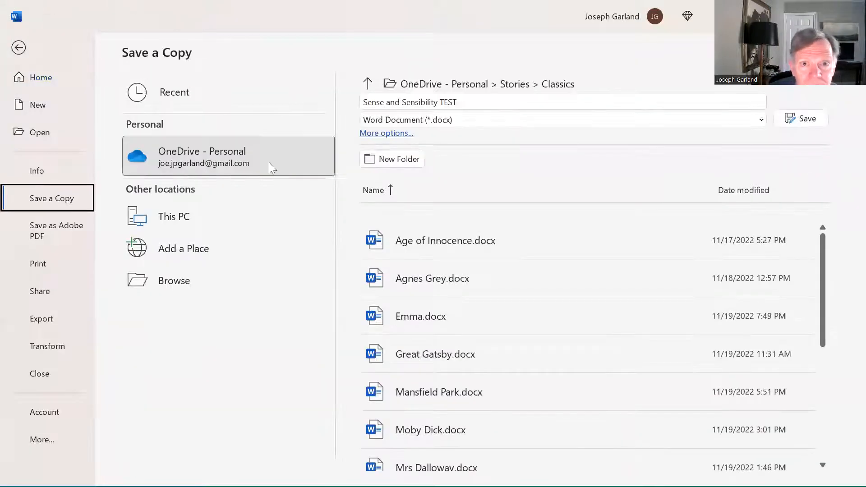
click(475, 101)
click(476, 102)
triple_click(476, 102)
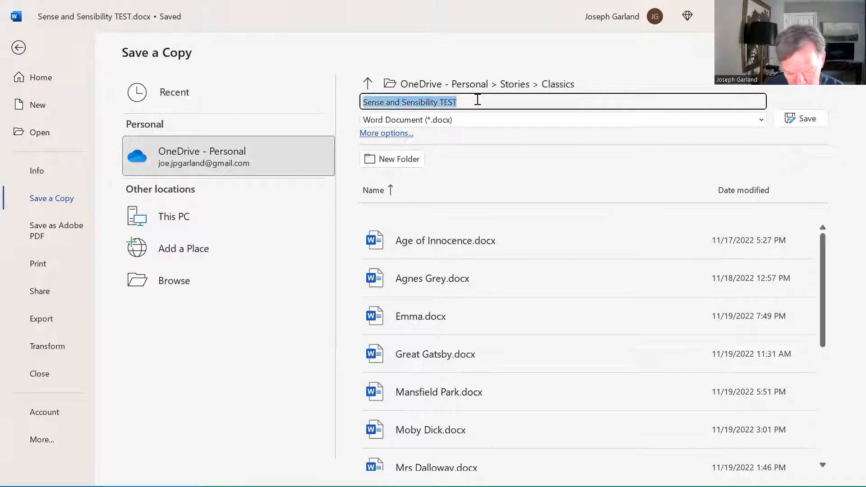
key(BackSpace)
text(Janey)
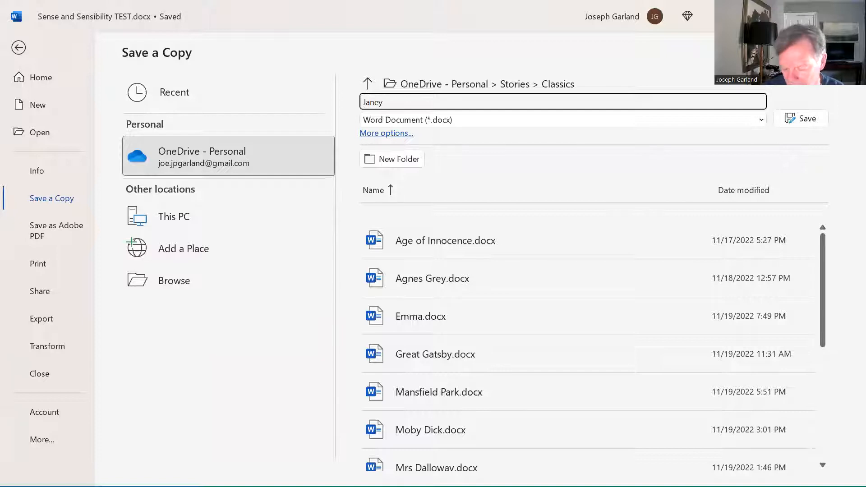
key(BackSpace)
text(Ey)
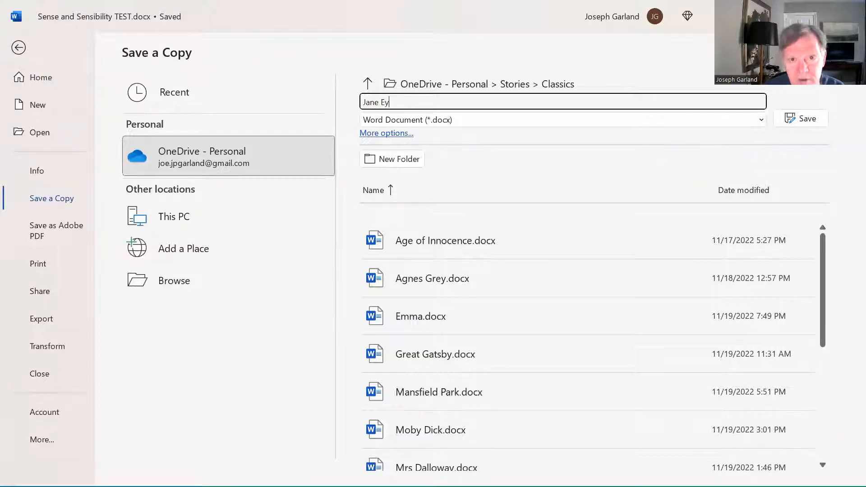
key(Return)
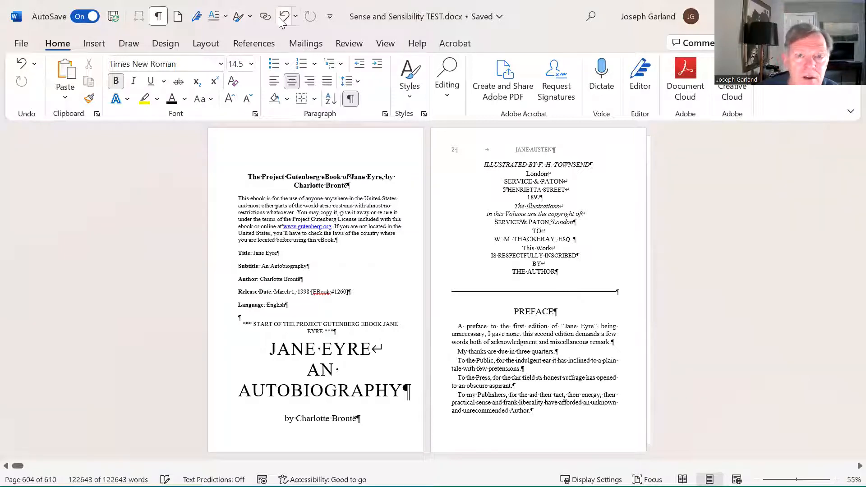
- Undo pasting the Jane Eyre text over the Sense and Sensibility document and clear the selection
click(282, 18)
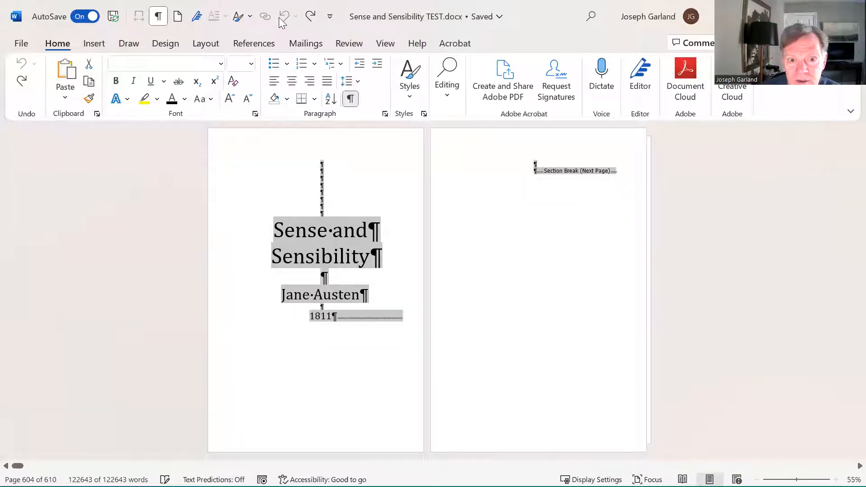
click(331, 255)
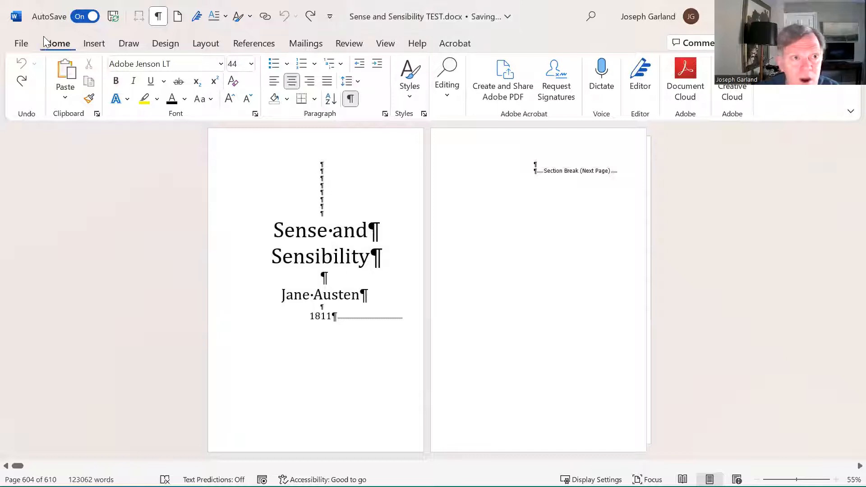
- Save a copy of the document in the Classics folder under the file name Jane Eyre
click(20, 45)
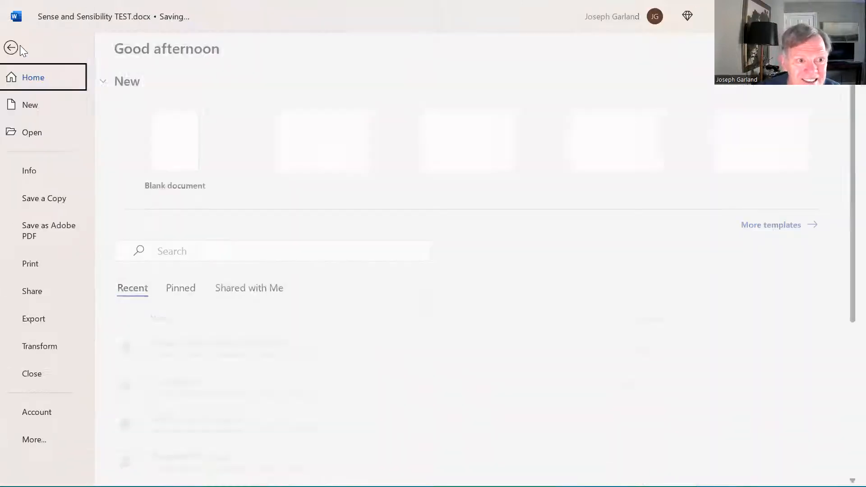
click(45, 198)
click(476, 104)
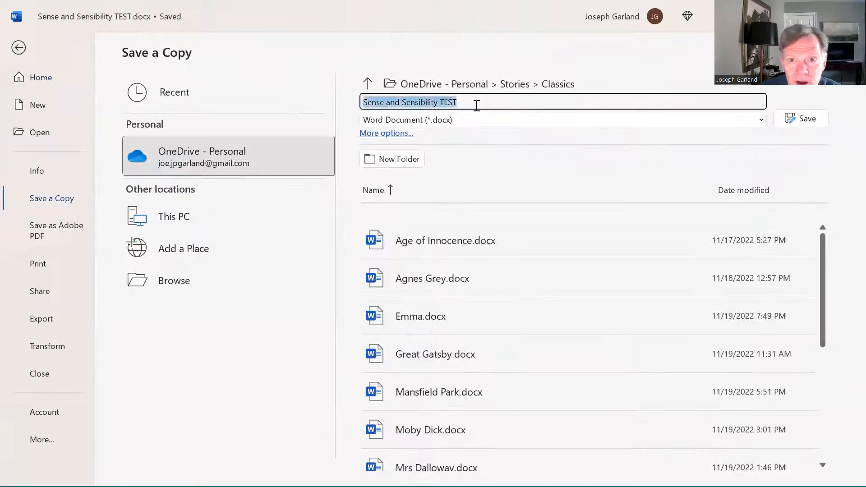
key(BackSpace)
text(Jane Eyre)
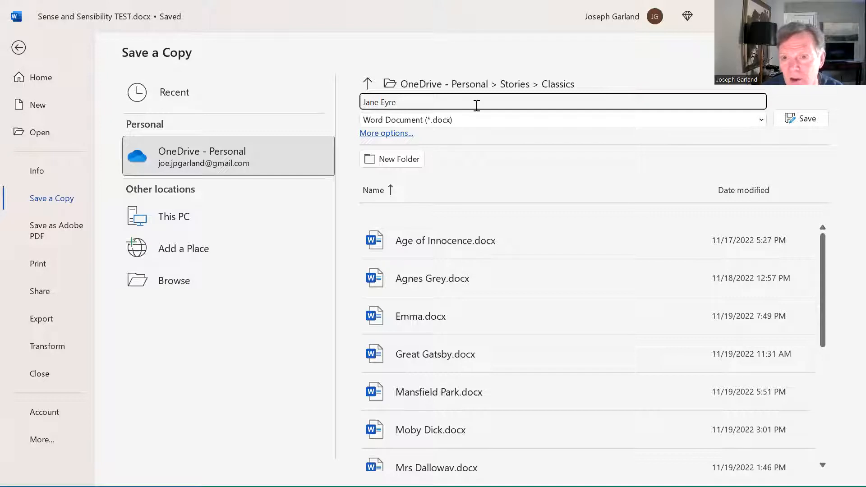
key(Return)
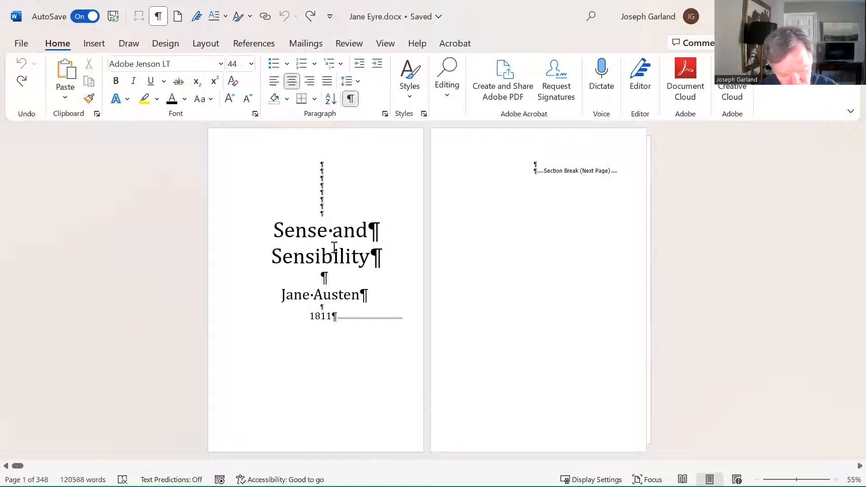
- Replace the whole content of the Jane Eyre document with the copied book text, keeping source formatting
key(ctrl+a)
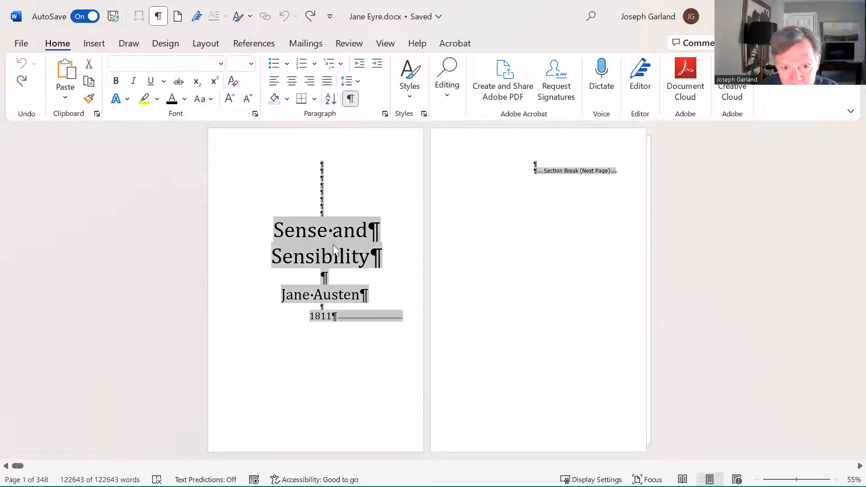
right_click(334, 246)
click(367, 341)
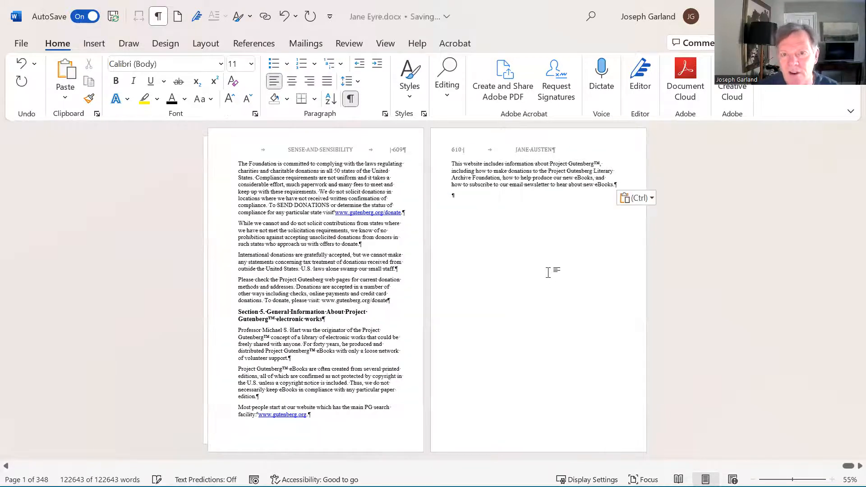
- Look through the pasted text from the title page onwards, checking the page layout and the line endings of the verse passages
key(ctrl+Home)
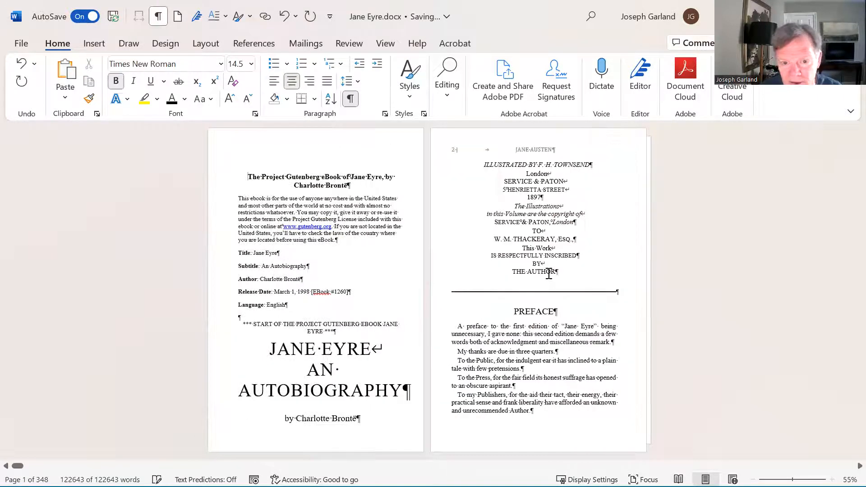
scroll(549, 274, down, 5)
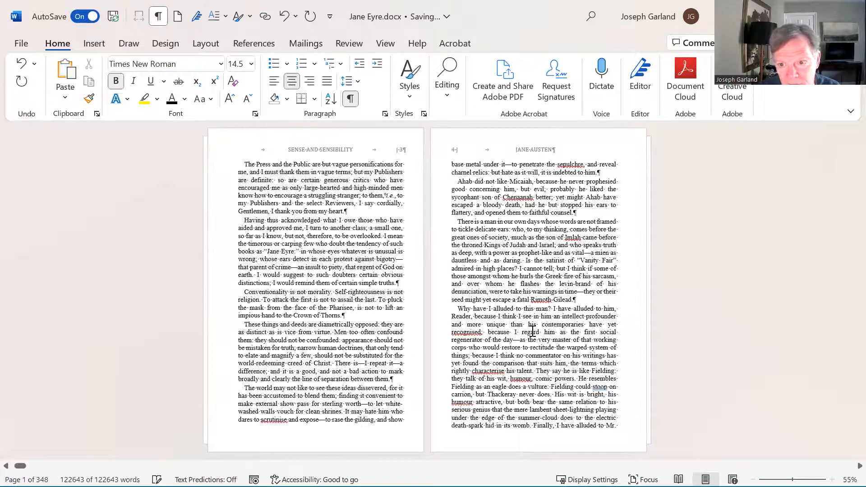
scroll(537, 325, down, 5)
click(544, 320)
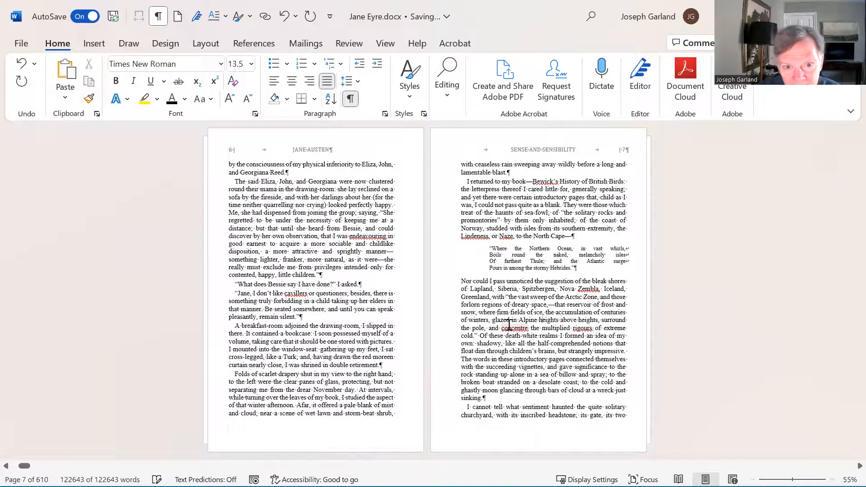
scroll(508, 325, down, 3)
scroll(509, 324, down, 5)
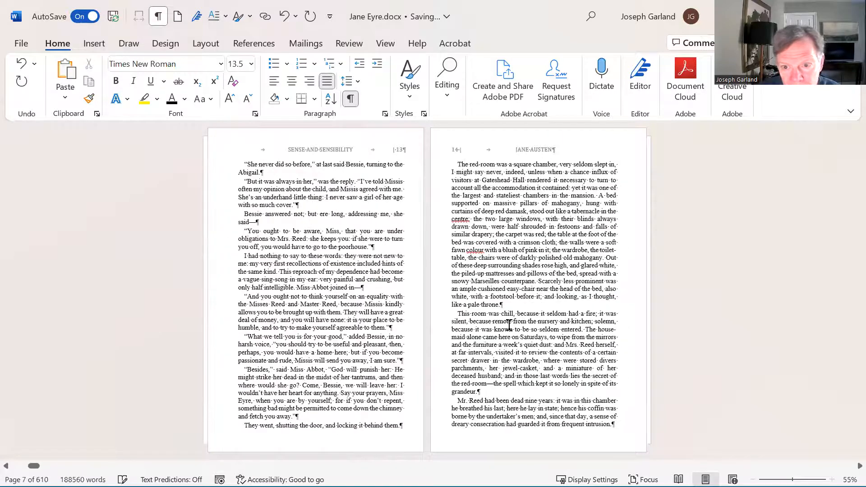
scroll(509, 325, down, 5)
scroll(509, 325, down, 7)
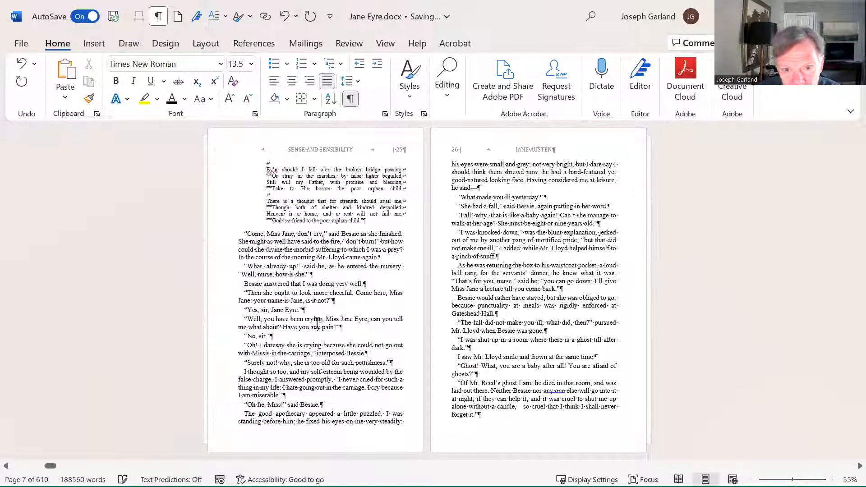
scroll(464, 225, up, 2)
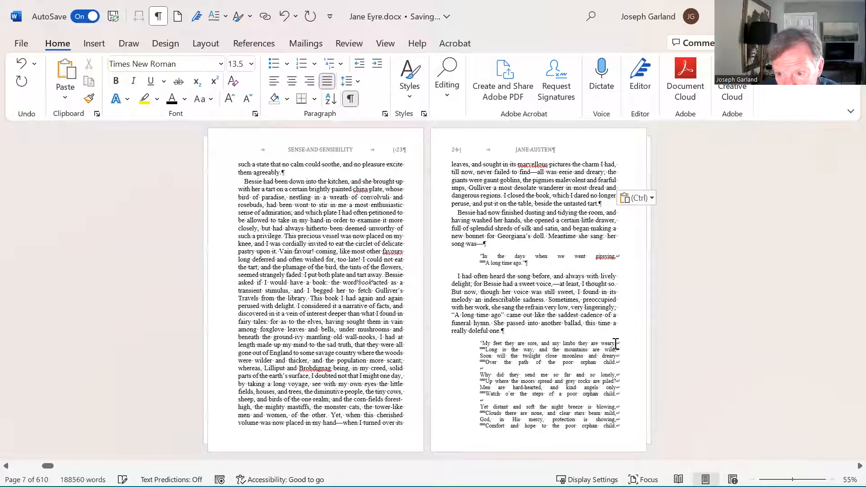
- Replace all manual line breaks (^l) in the document with paragraph marks (^p)
click(522, 285)
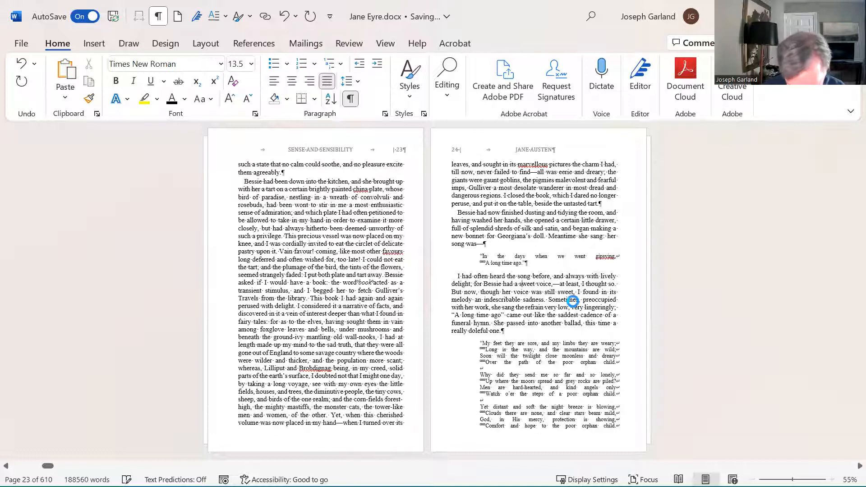
key(ctrl+h)
text(l)
key(Tab)
text(^)
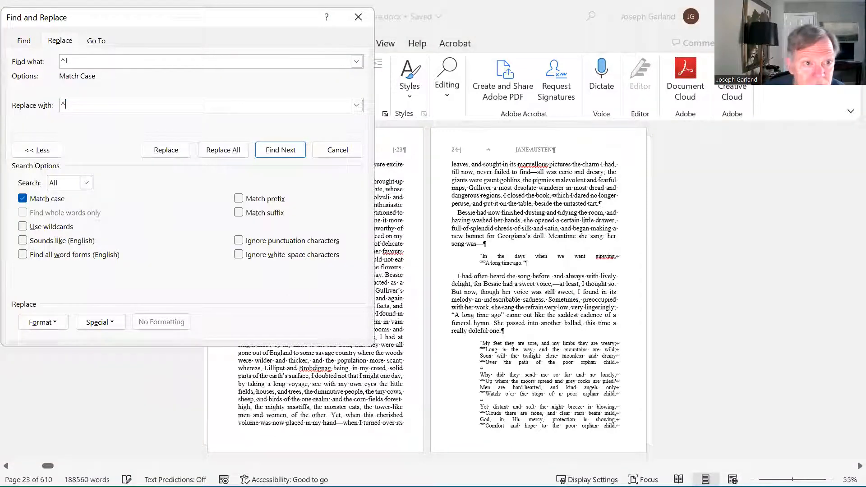
text(p)
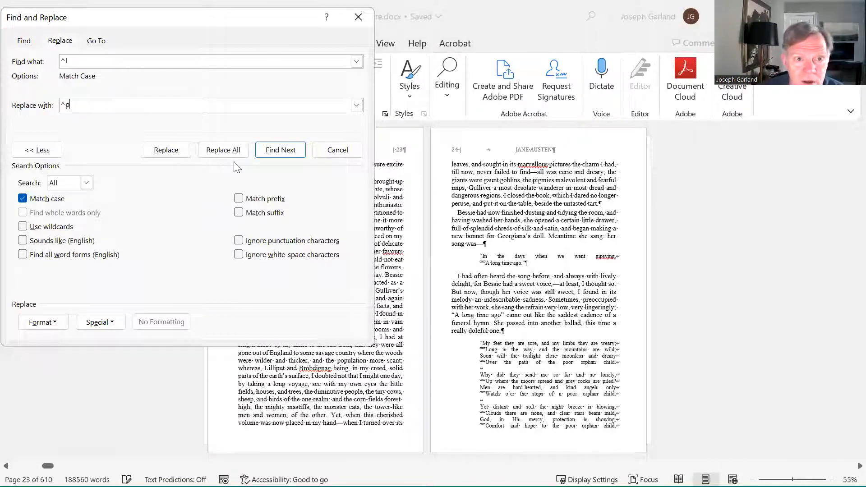
click(222, 149)
click(439, 286)
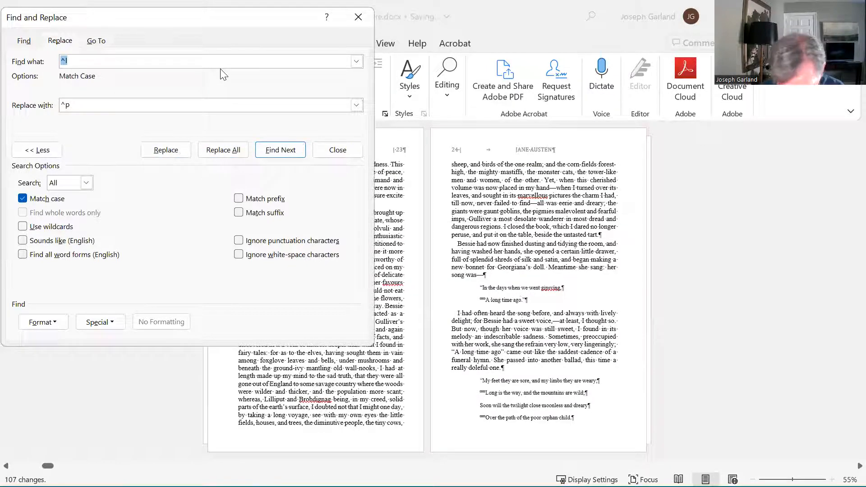
- Replace all double paragraph marks (^p^p) with single ones (^p), repeat the replacement, and close Find and Replace
text(^p^p)
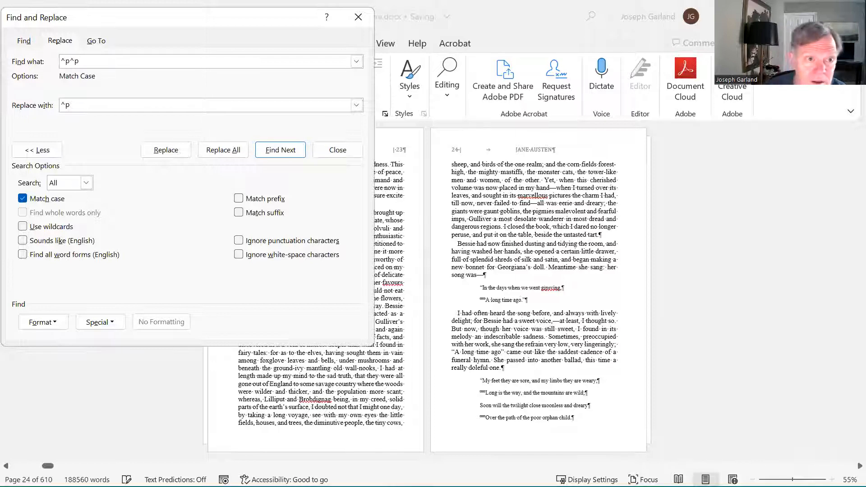
click(210, 155)
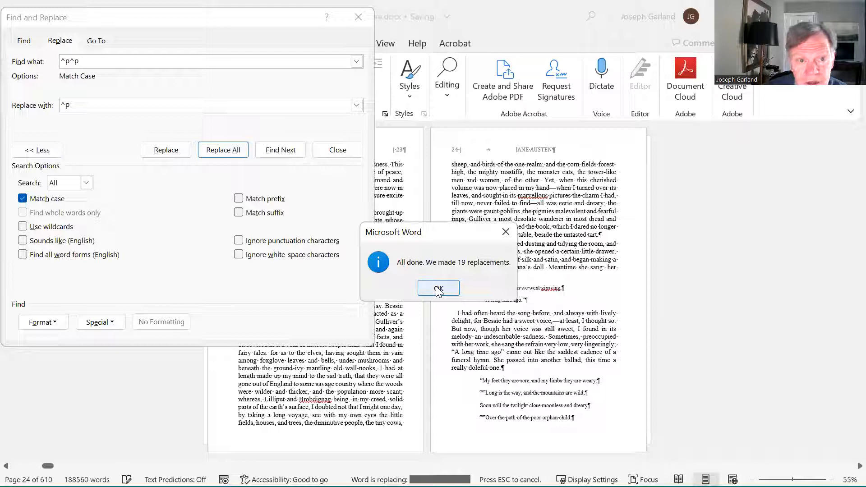
click(439, 288)
key(Return)
click(438, 289)
click(340, 153)
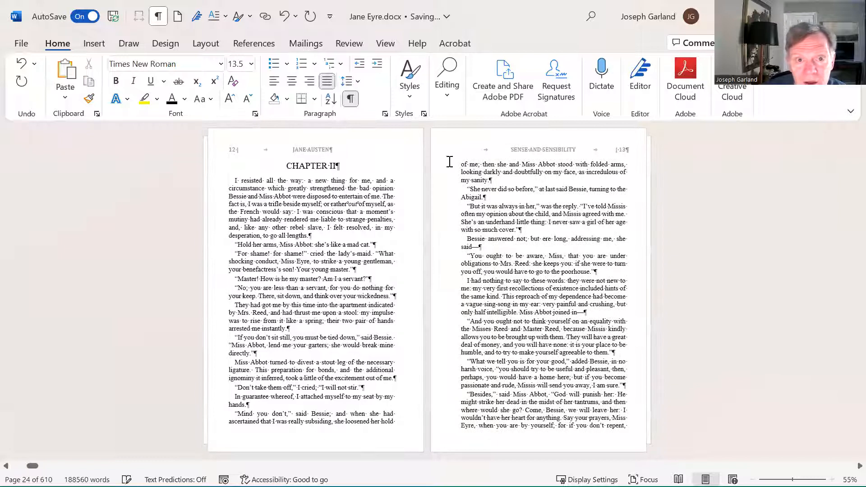
- Replace the book title in the odd page header with JANE EYRE, keeping it centred and the page number at the outer margin
double_click(551, 151)
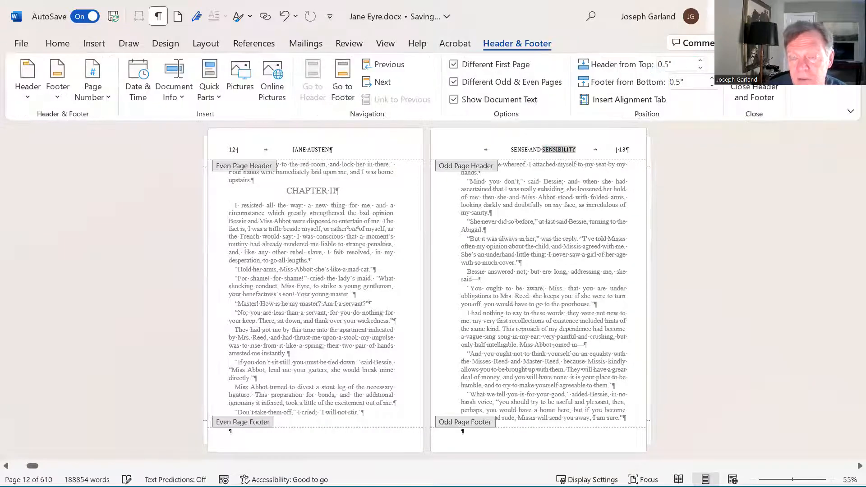
key(BackSpace)
key(BackSpace)
key(BackSpace)
key(BackSpace)
key(BackSpace)
key(BackSpace)
key(BackSpace)
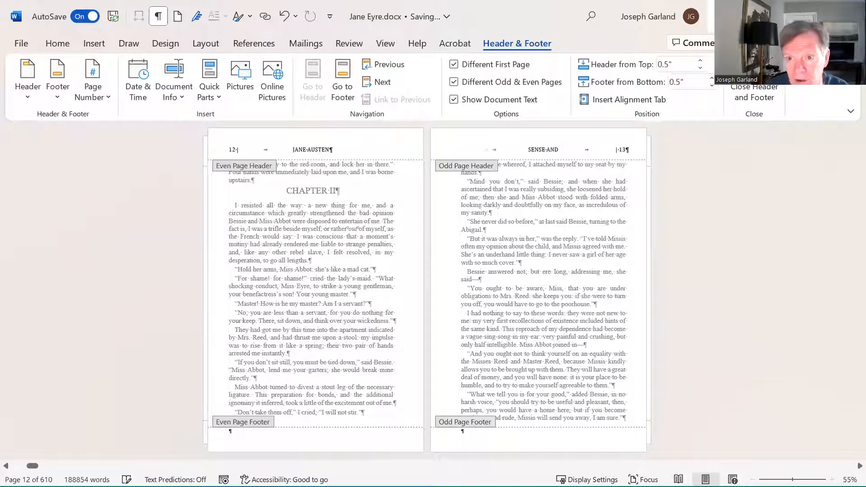
key(BackSpace)
key(BackSpace)
key(BackSpace)
key(BackSpace)
key(BackSpace)
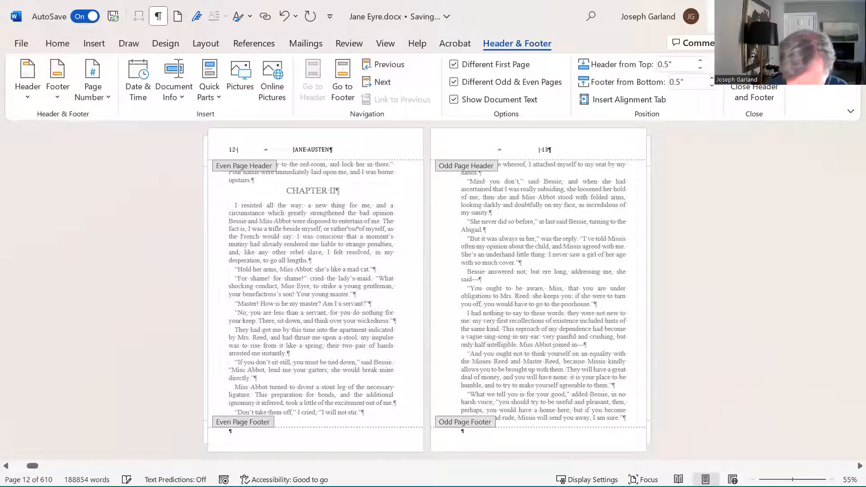
text(Jane)
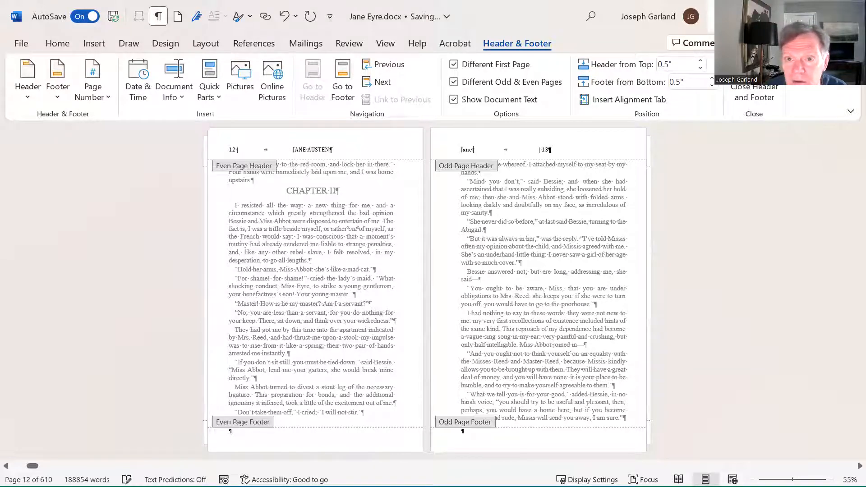
key(BackSpace)
key(BackSpace)
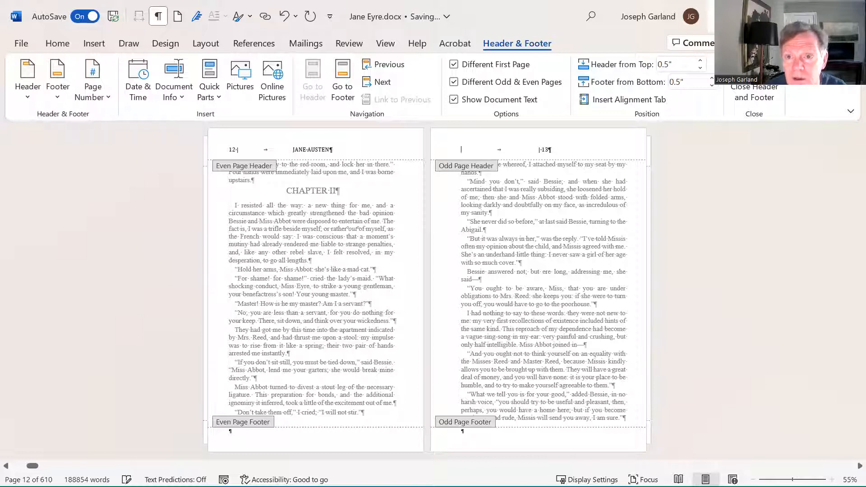
text(J)
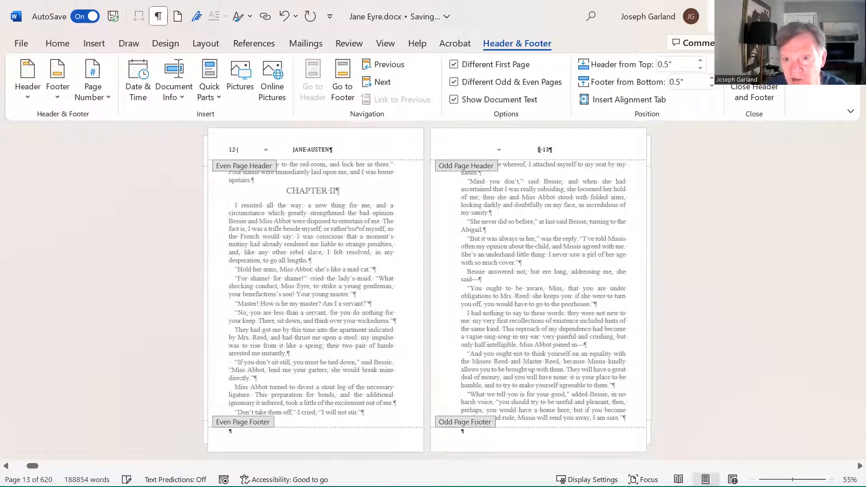
text(ANE EYRE)
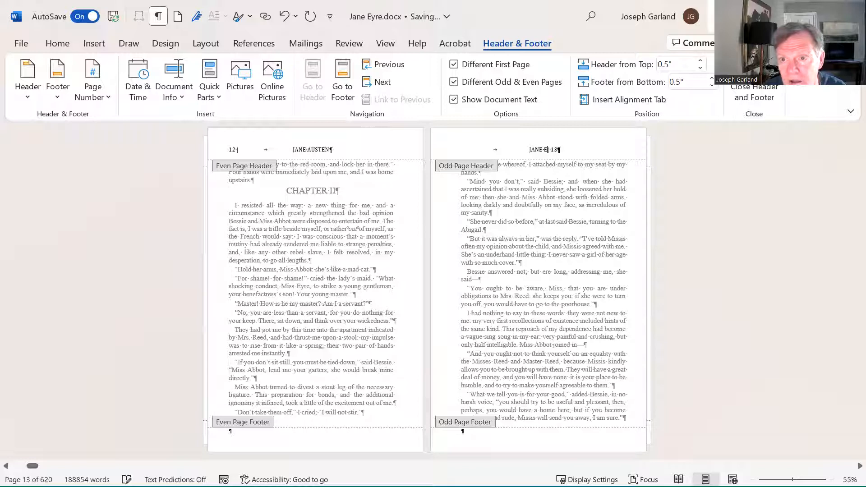
key(Tab)
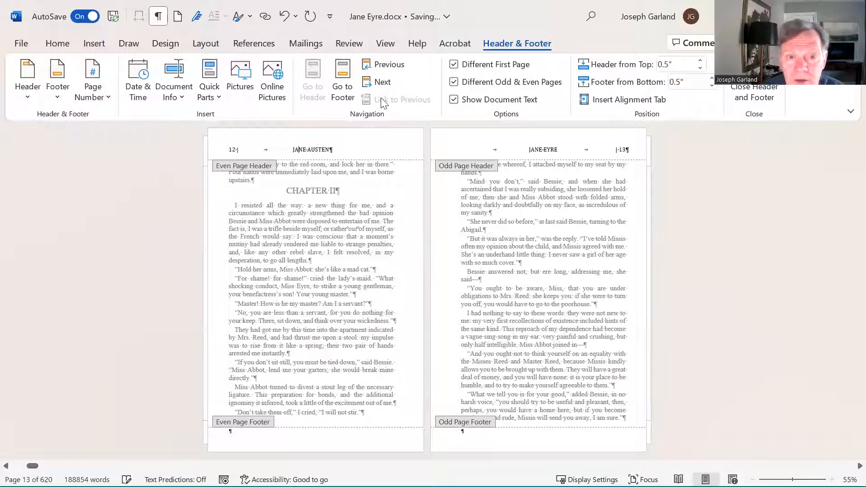
- Replace the author's name in the even page header with CHARLOTTE BRONTE and return to the body text
text(CHAR)
text(LOTTE B)
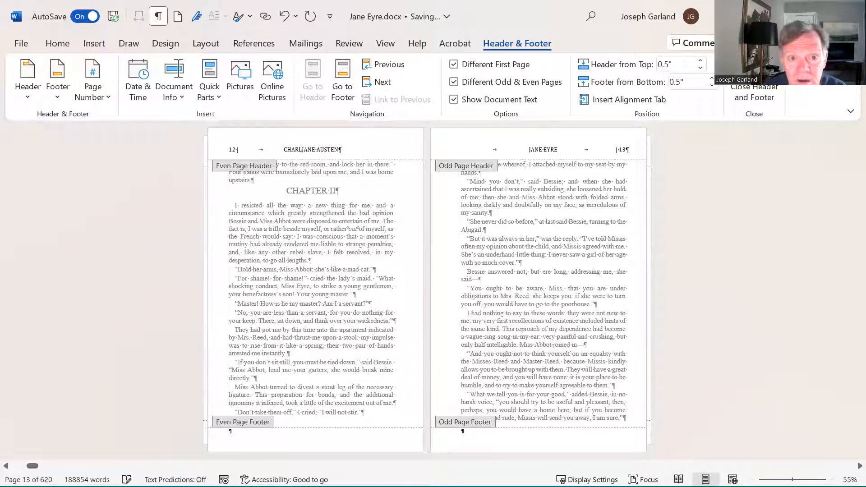
text(RON)
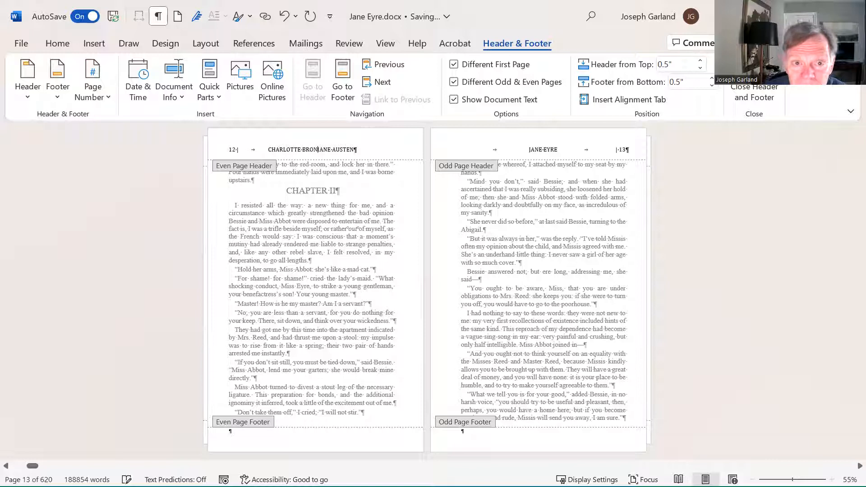
text(TE)
key(ctrl+shift+Right)
key(ctrl+shift+Right)
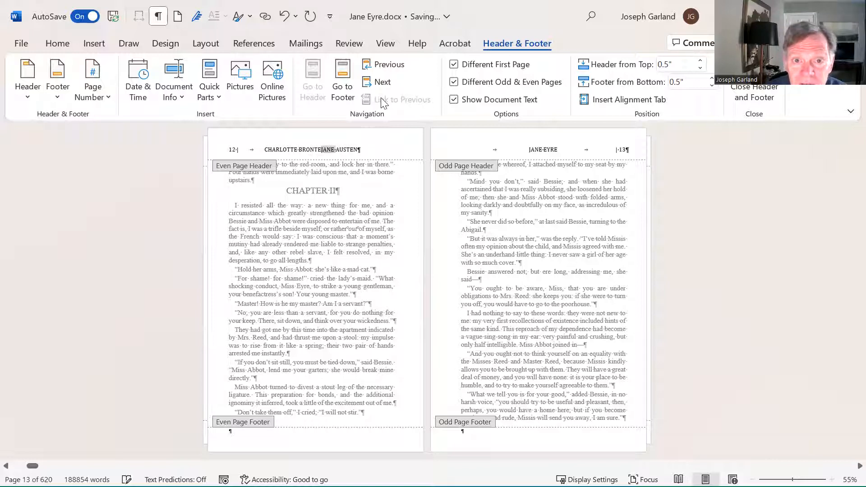
key(Delete)
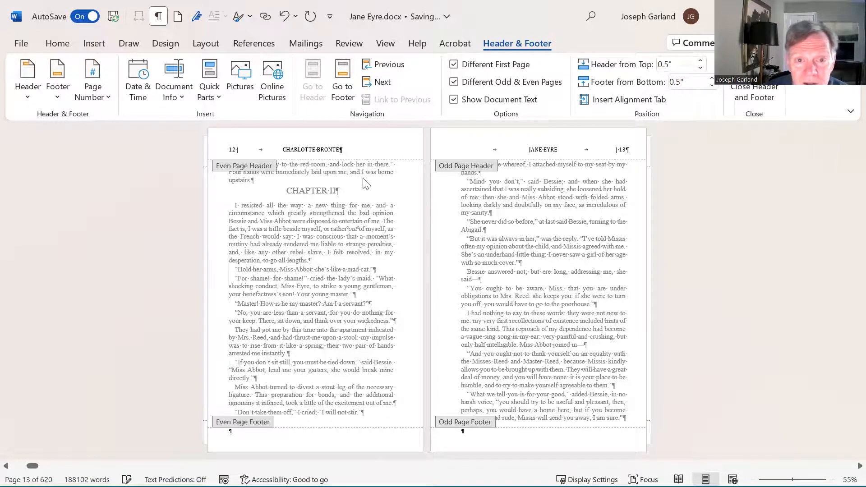
double_click(457, 203)
click(488, 190)
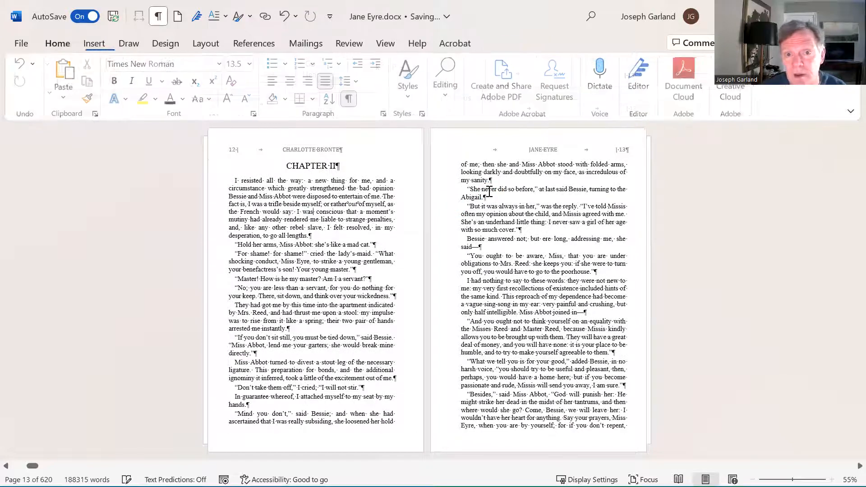
- Look through the document from its beginning, checking the new headers, the front matter and where Chapter I starts
key(ctrl+Home)
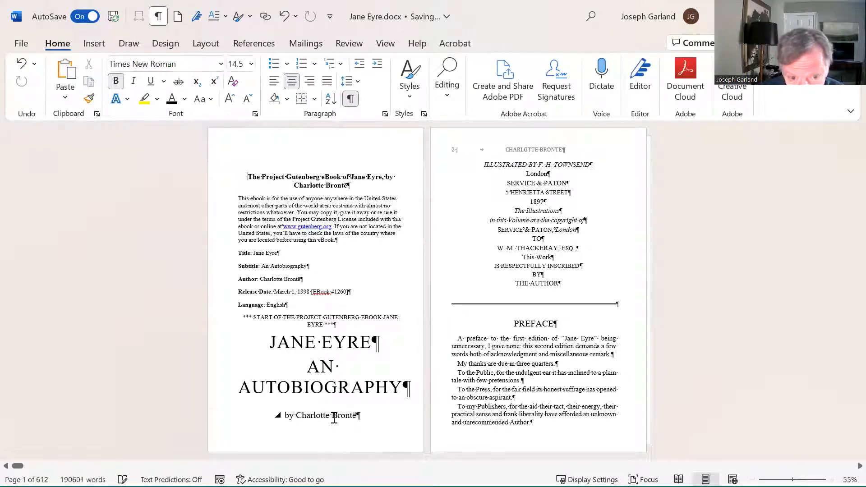
click(552, 339)
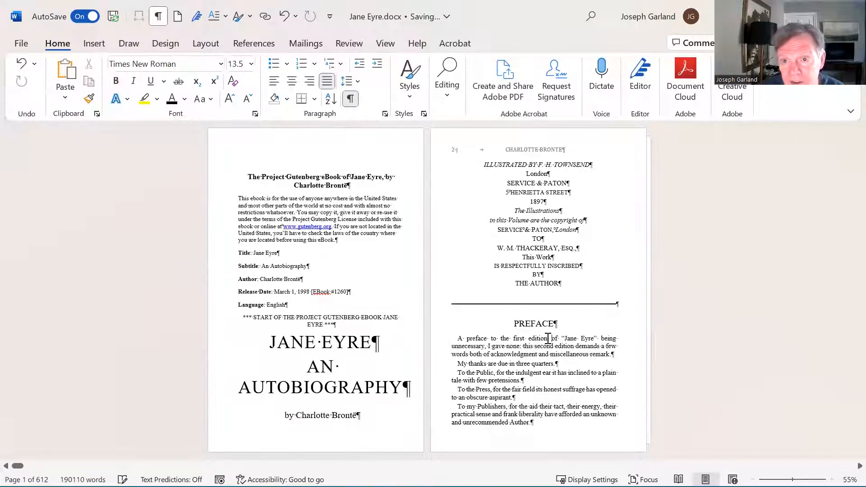
scroll(552, 339, down, 10)
scroll(563, 301, down, 6)
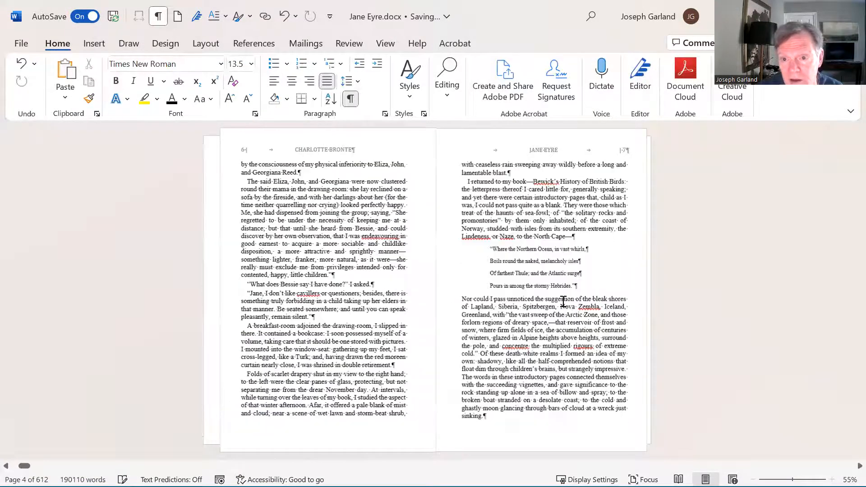
scroll(563, 301, down, 2)
scroll(563, 301, down, 2)
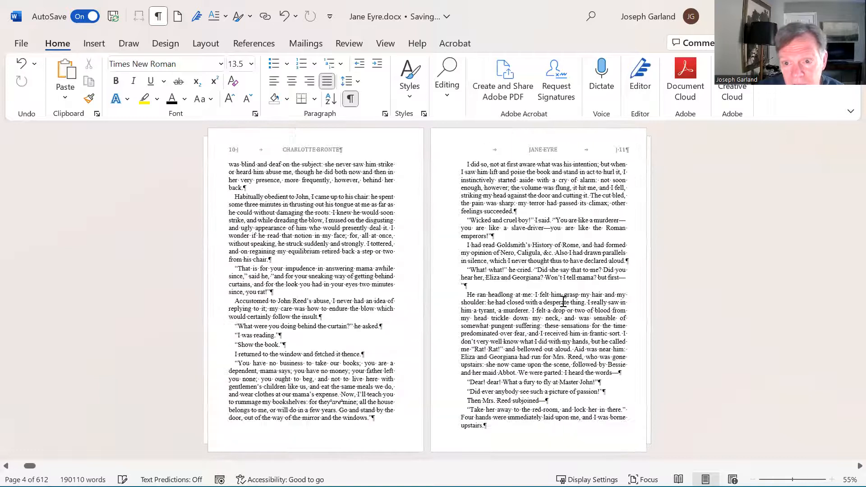
scroll(563, 302, down, 1)
scroll(563, 301, up, 2)
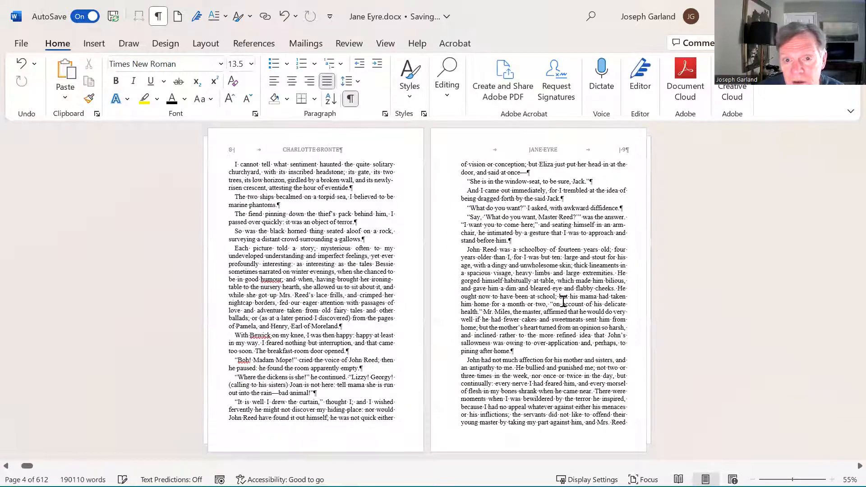
scroll(563, 302, up, 2)
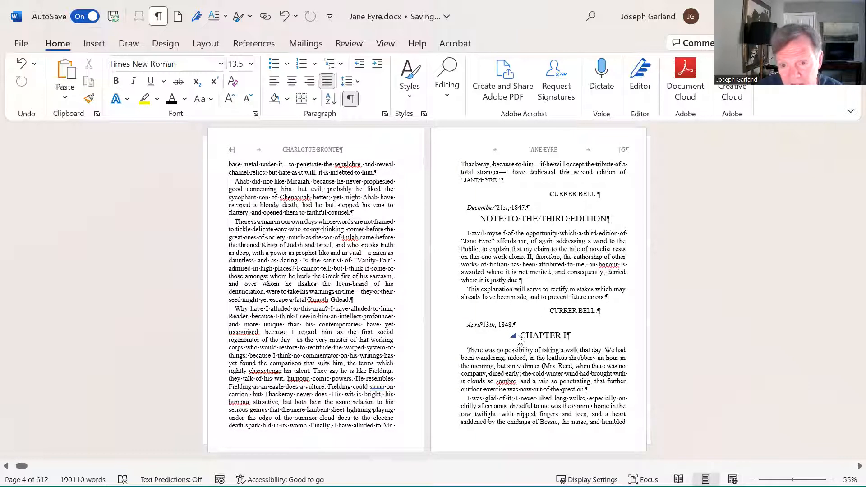
click(520, 337)
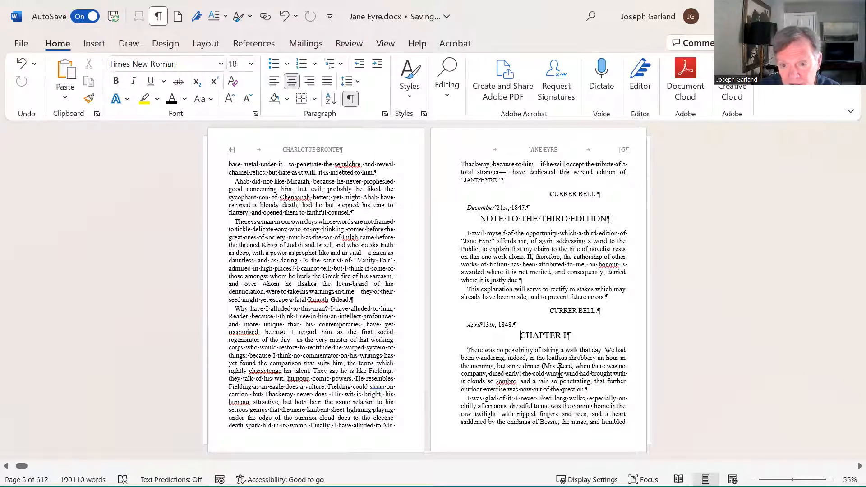
scroll(561, 372, down, 1)
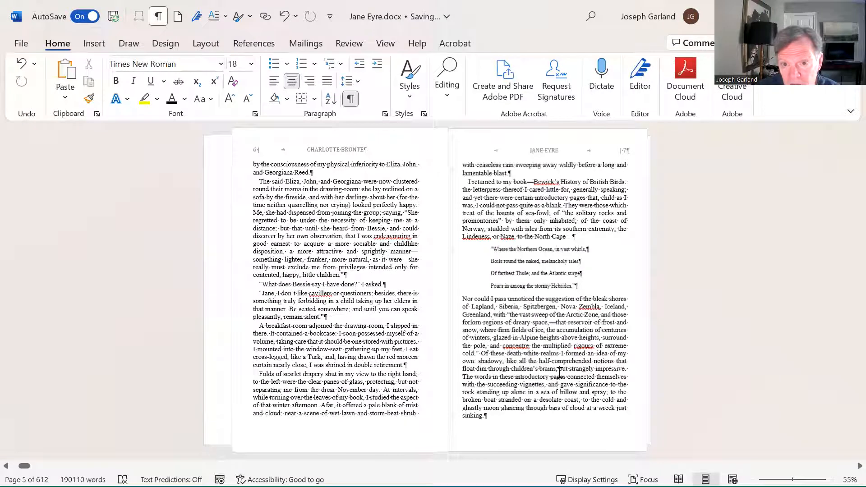
scroll(559, 372, up, 1)
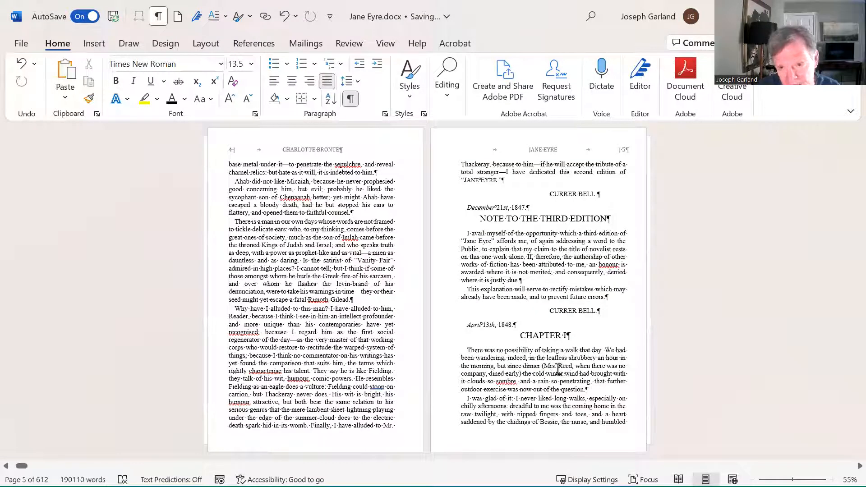
- Apply the text style to the whole document, then deselect it
key(ctrl+a)
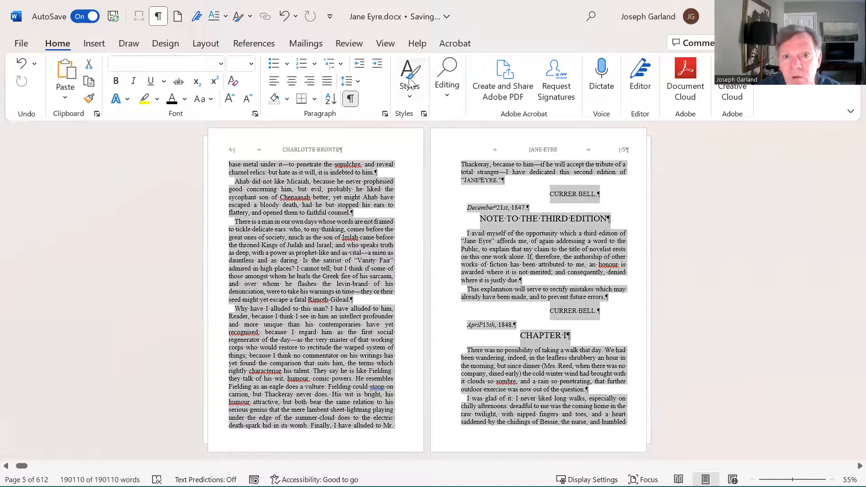
click(409, 82)
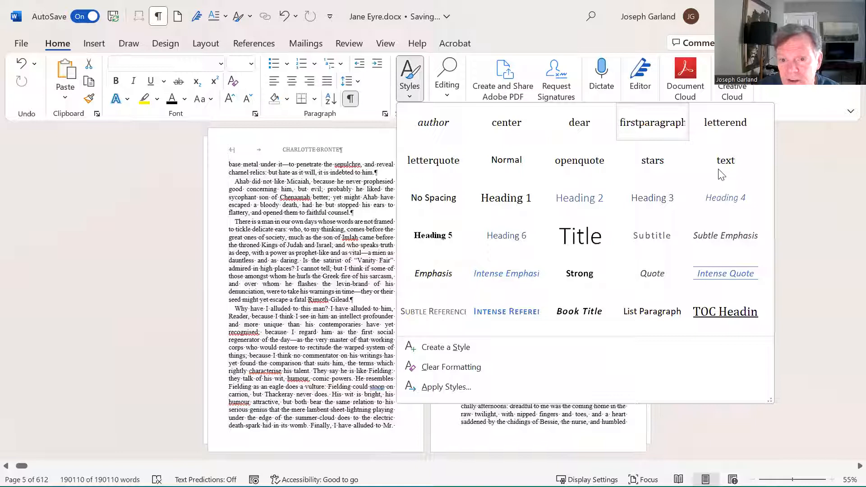
key(Escape)
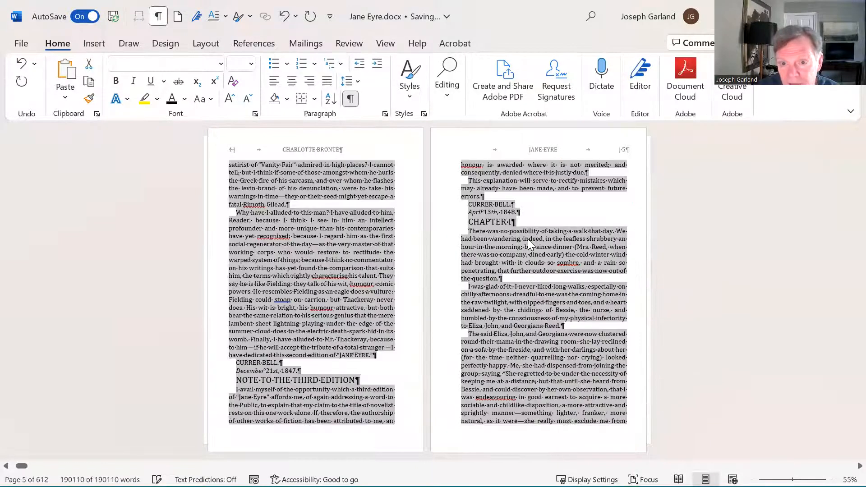
click(528, 239)
- Set the paragraph beginning "He ran headlong at me" to 12 pt and update the text style to match it
key(ctrl+Home)
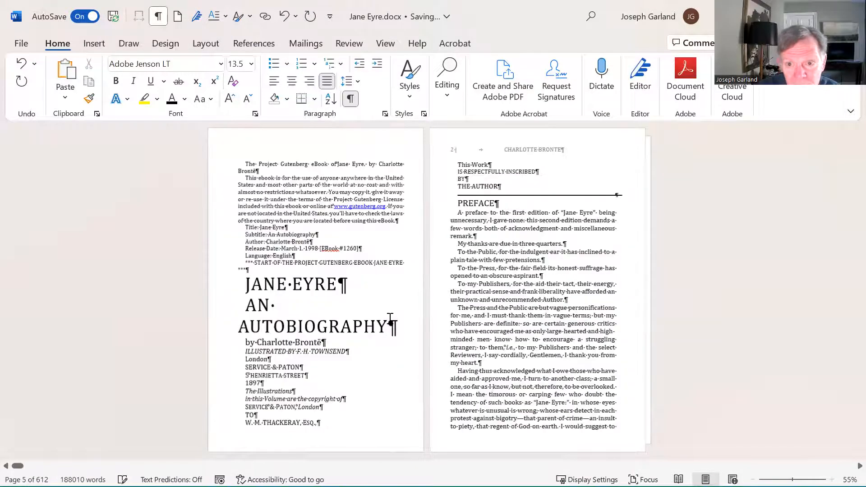
scroll(470, 269, down, 5)
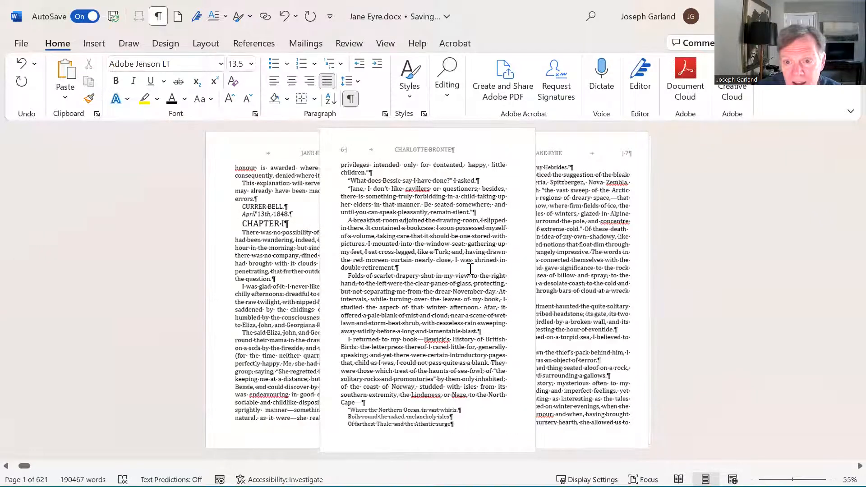
scroll(493, 238, down, 1)
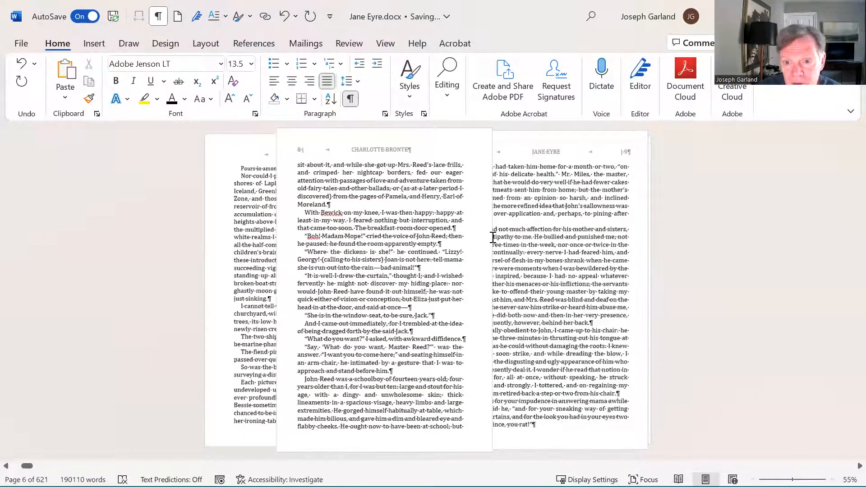
scroll(494, 235, down, 1)
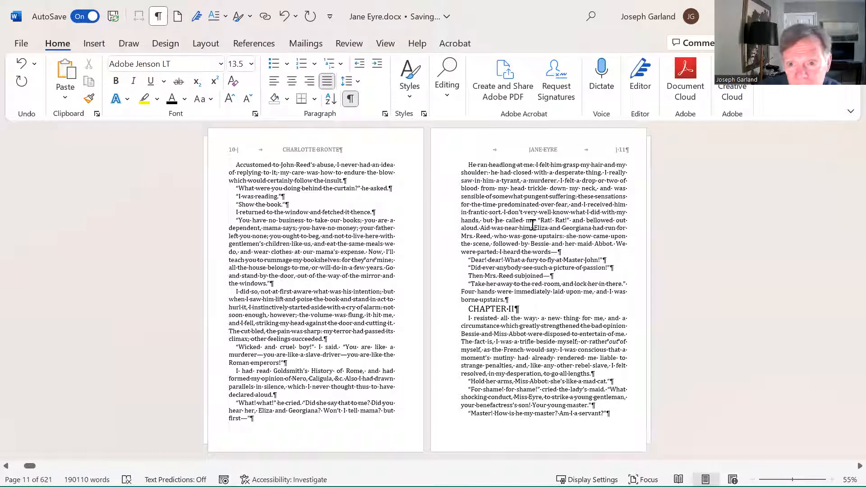
triple_click(514, 217)
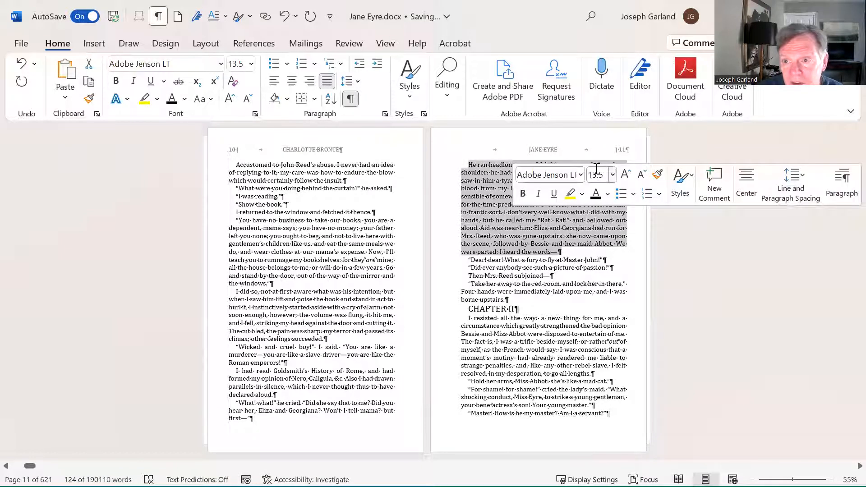
click(597, 172)
text(12)
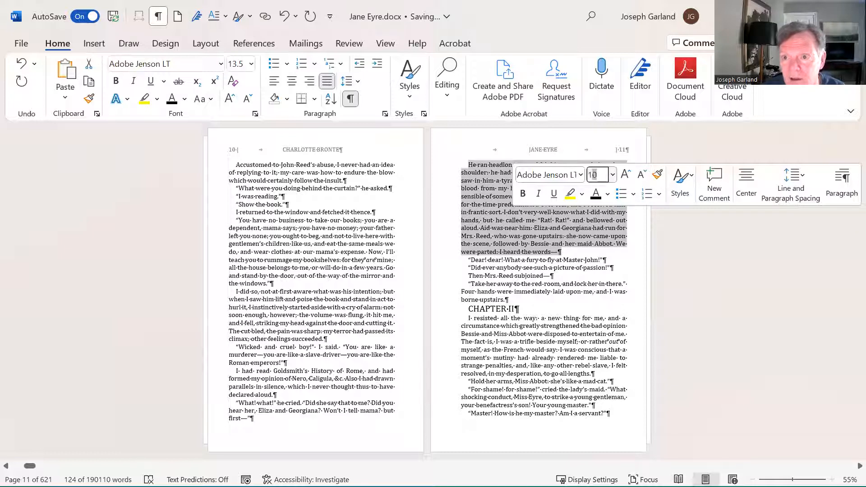
key(Return)
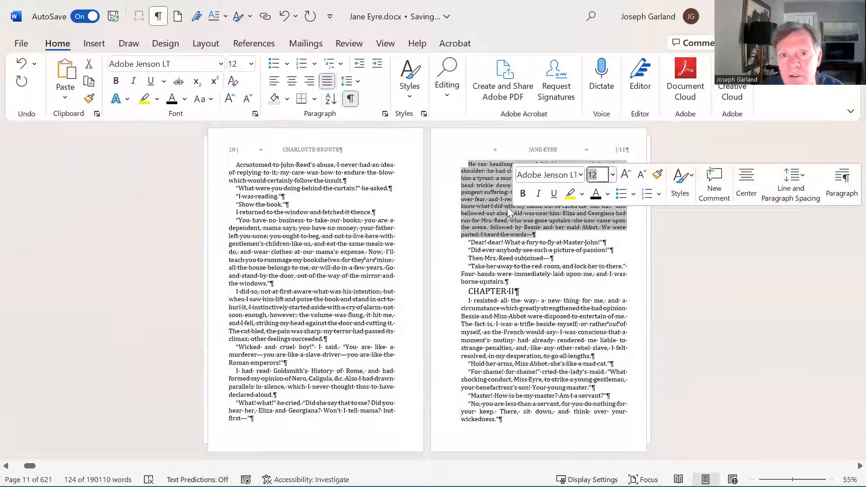
click(411, 79)
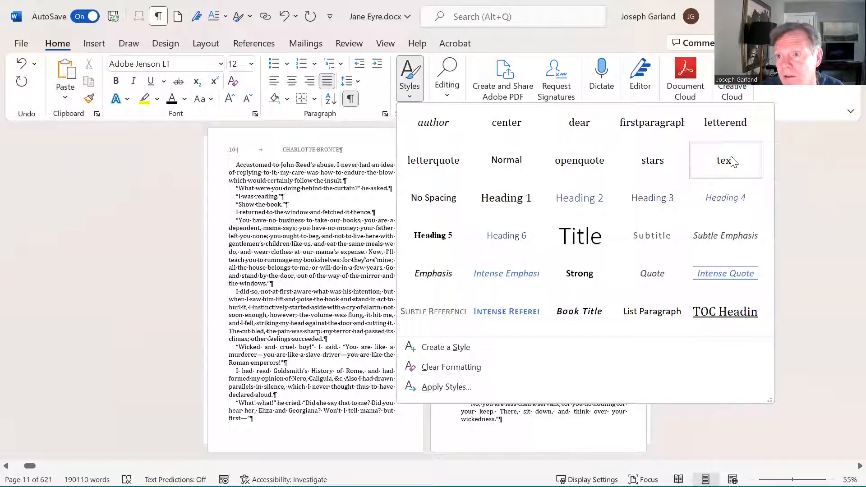
right_click(700, 161)
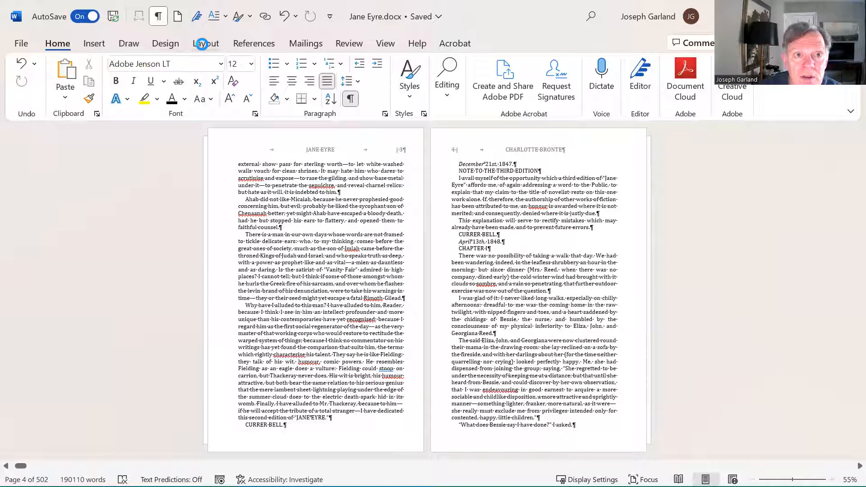
- Insert a next-page section break before the CHAPTER I line and apply the Heading 1 style to that line
click(197, 45)
click(185, 62)
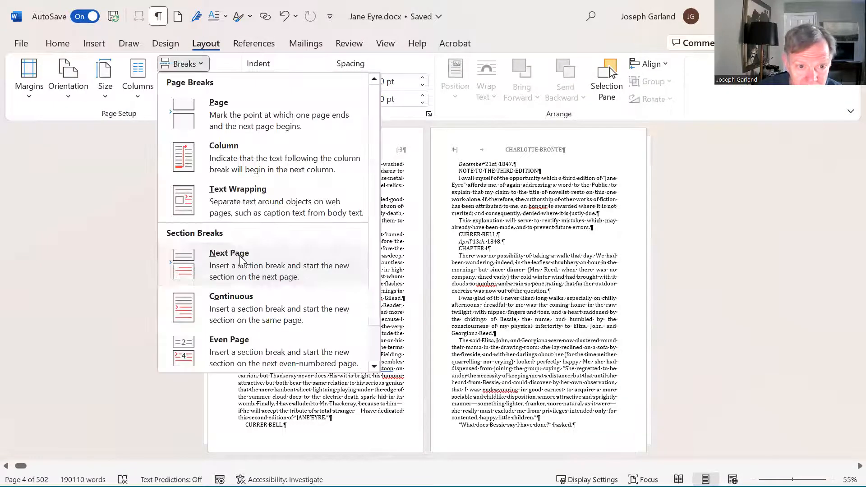
click(261, 265)
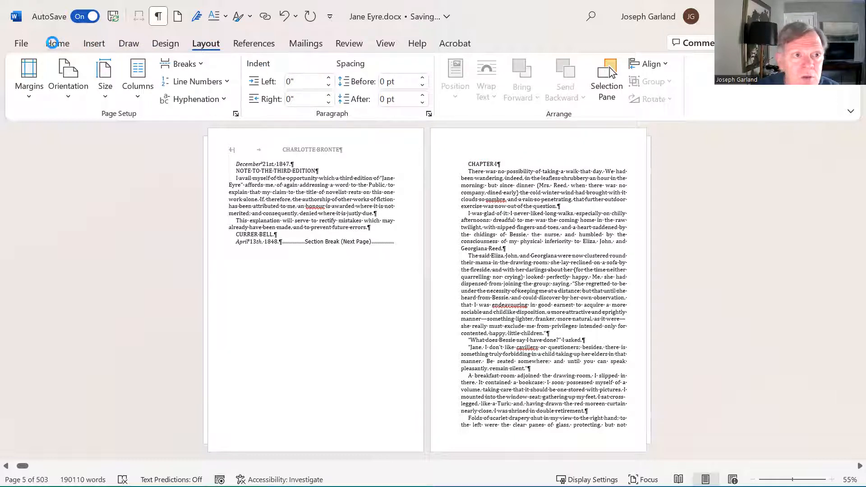
click(58, 43)
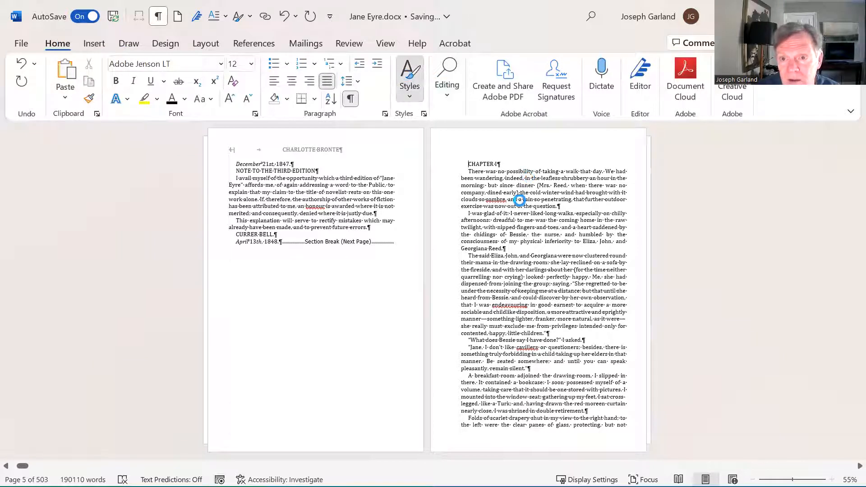
click(520, 200)
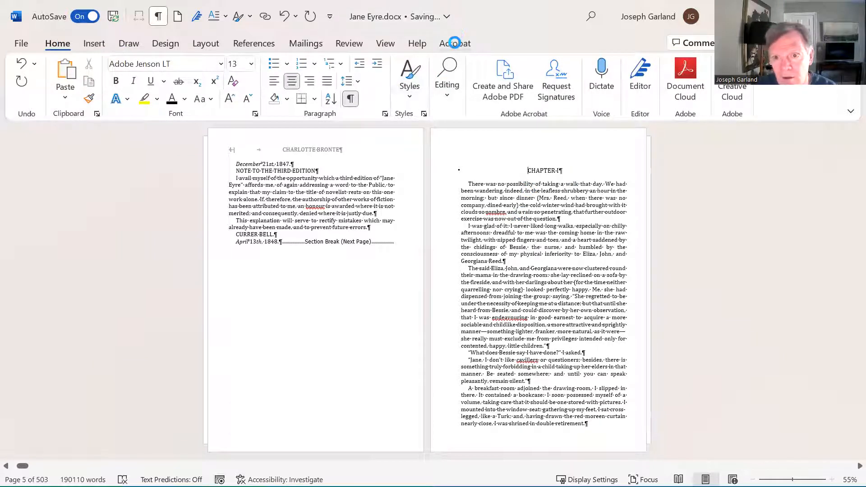
key(Down)
click(211, 18)
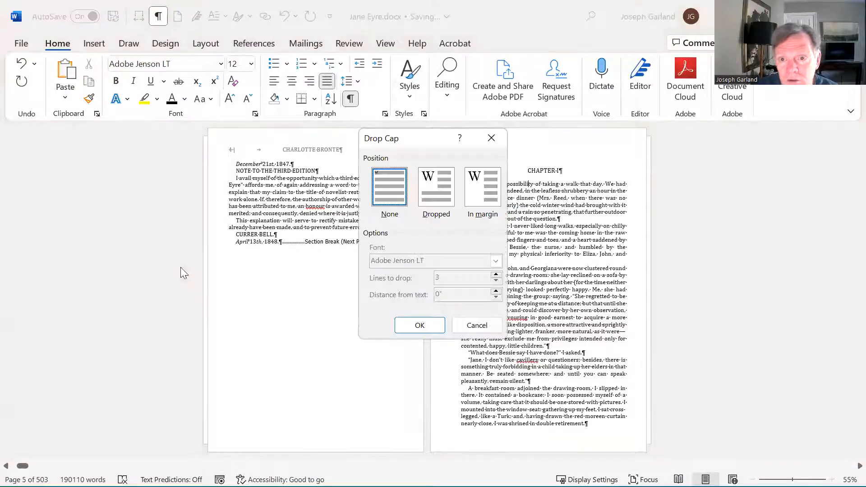
click(561, 193)
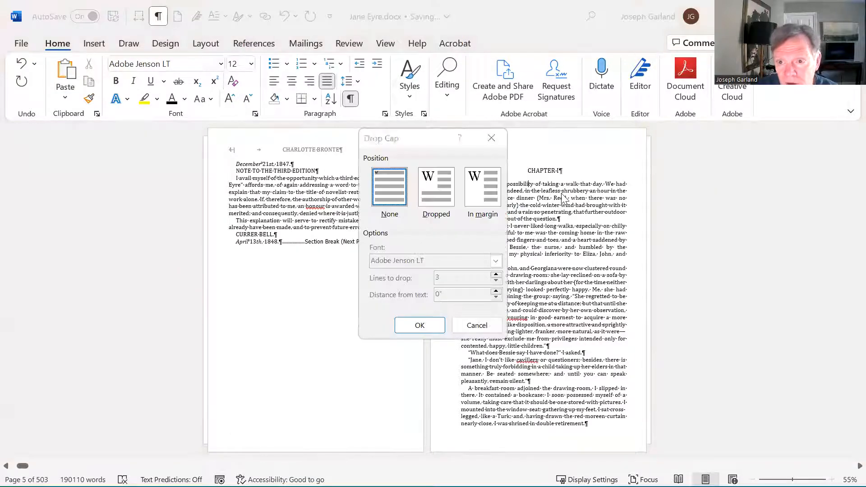
click(478, 325)
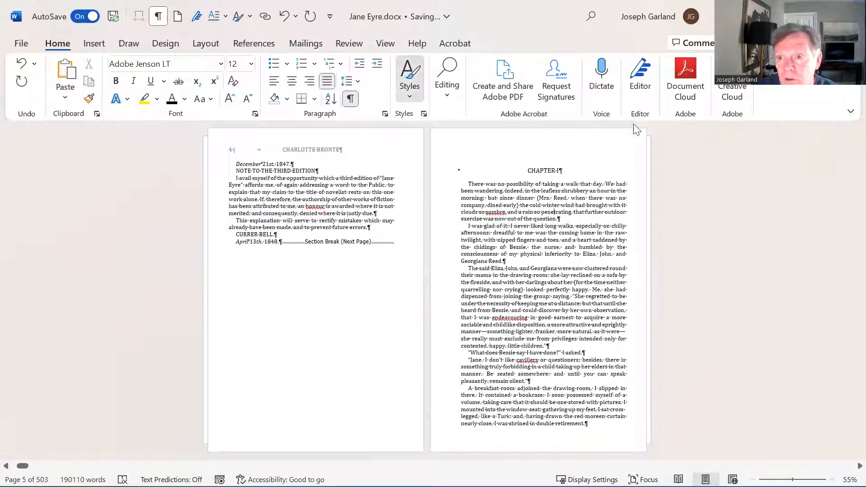
- Apply the firstparagraph style and a three-line drop cap to Chapter I's opening paragraph
click(409, 78)
click(636, 127)
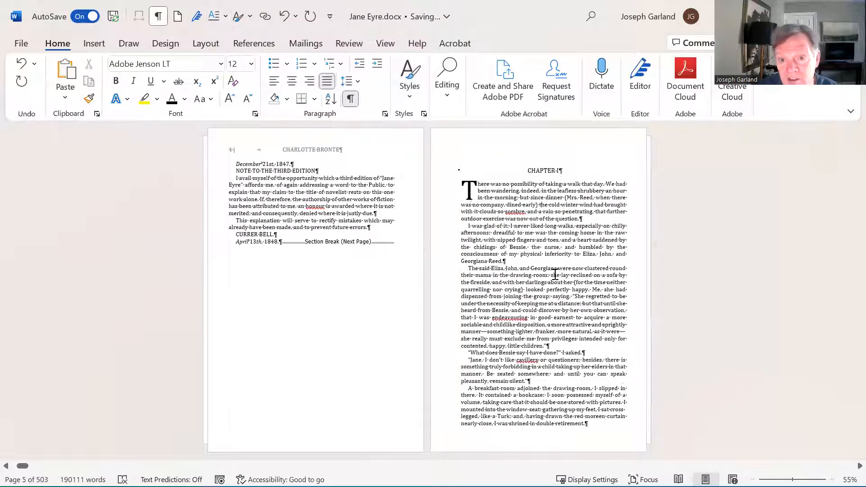
- Look through the pages up to the CHAPTER II heading and return to the start of Chapter I
scroll(616, 260, down, 3)
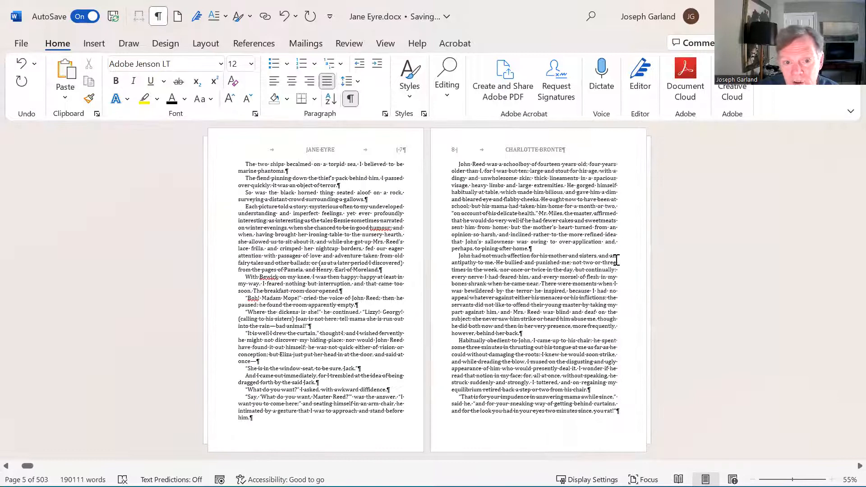
scroll(617, 260, down, 2)
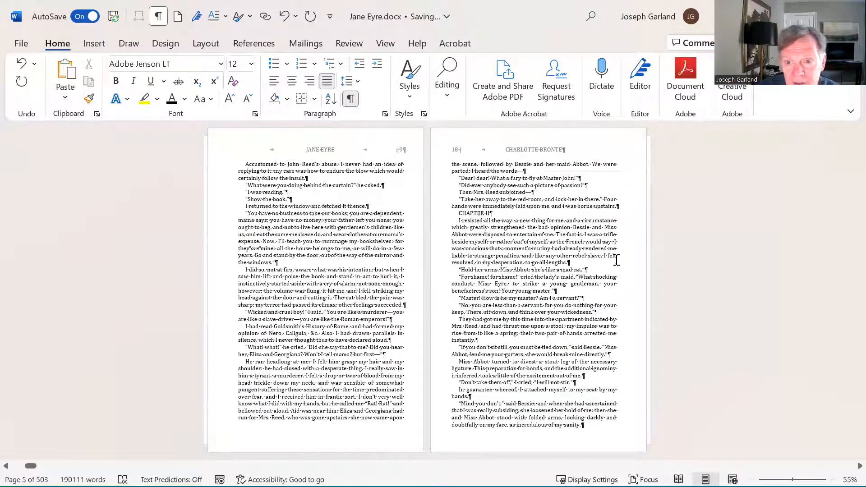
scroll(616, 260, down, 1)
scroll(616, 261, up, 2)
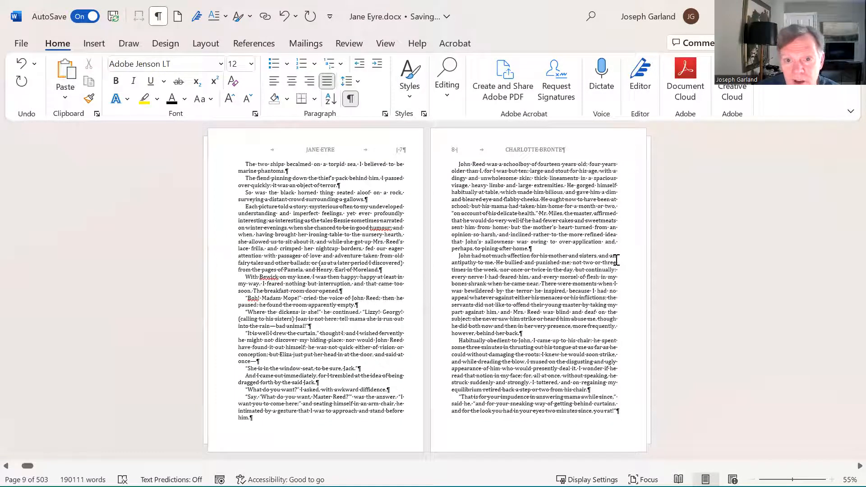
scroll(616, 260, up, 1)
scroll(369, 193, up, 1)
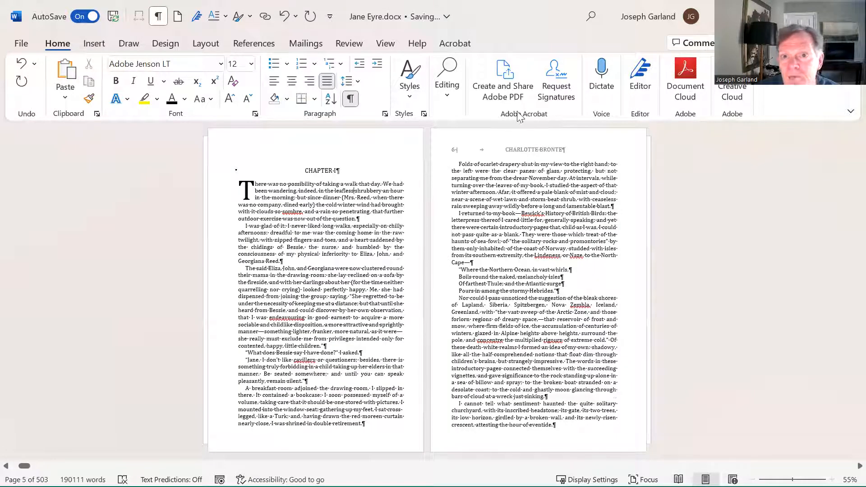
- Delete the existing macro named a and close the macro list
click(386, 44)
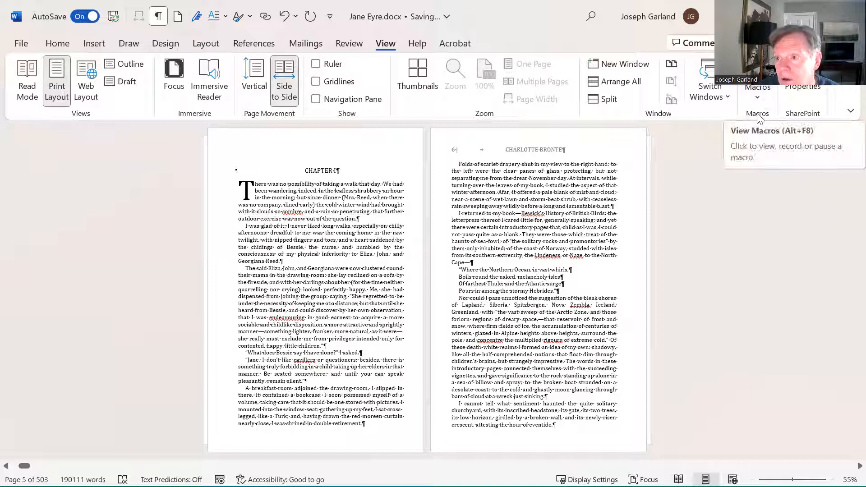
click(758, 96)
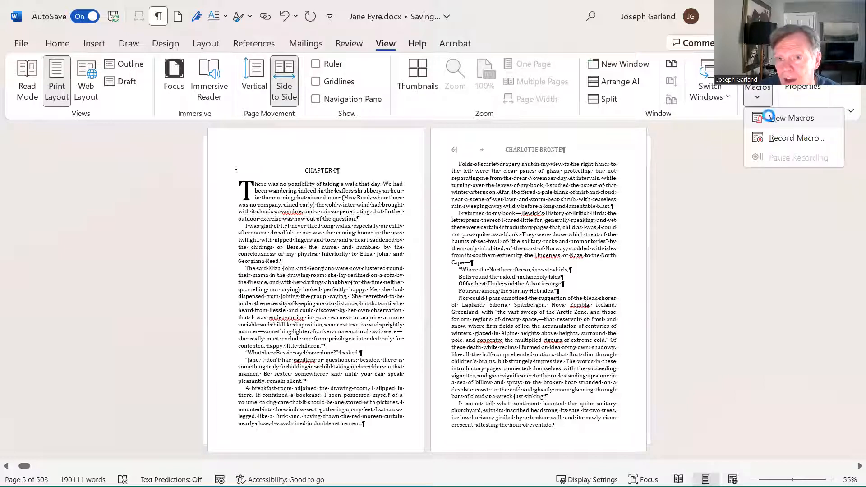
click(792, 118)
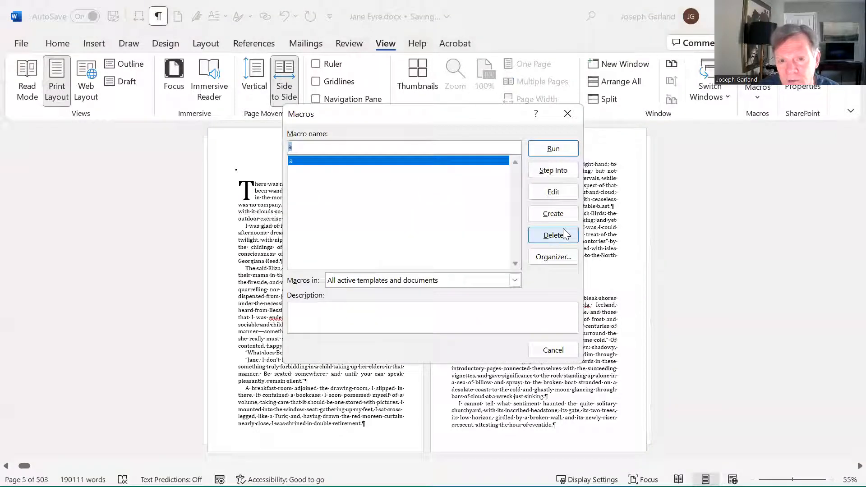
click(413, 291)
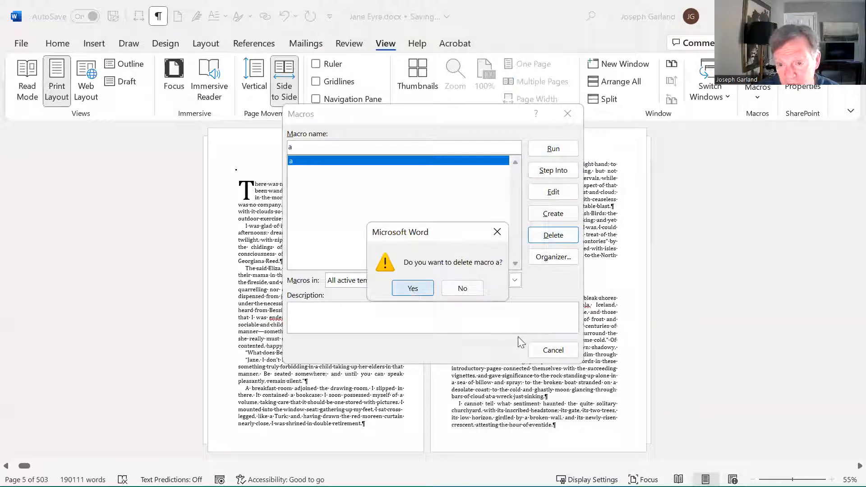
click(548, 356)
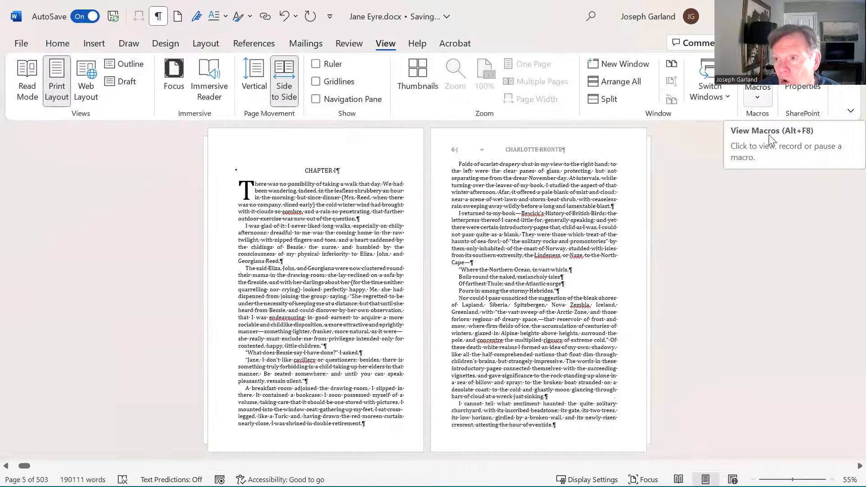
- Start recording a new macro named A, stored in All Documents (Normal.dotm)
click(758, 95)
click(770, 137)
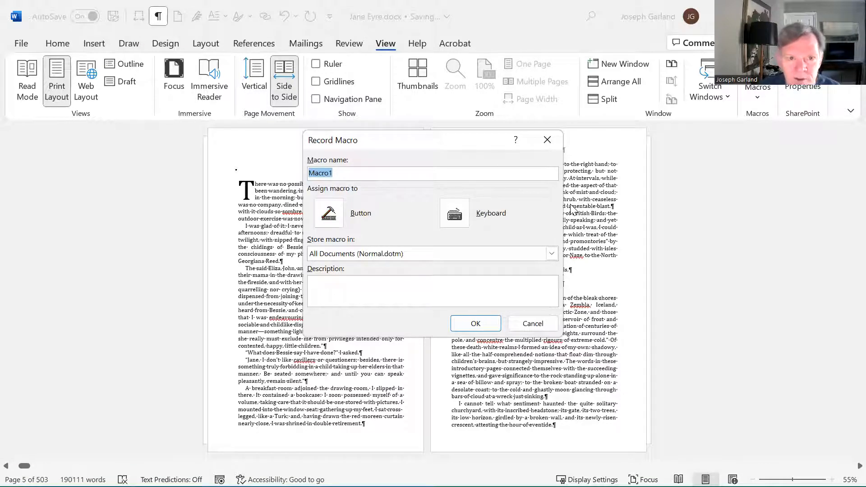
text(A)
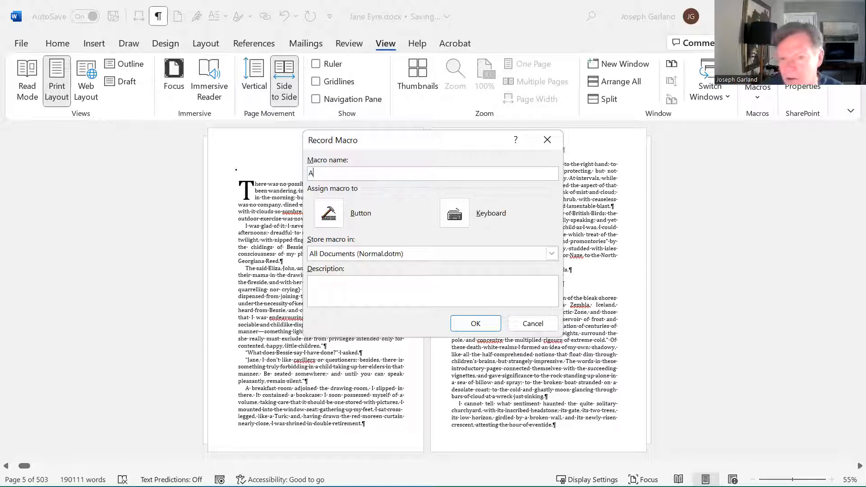
click(476, 324)
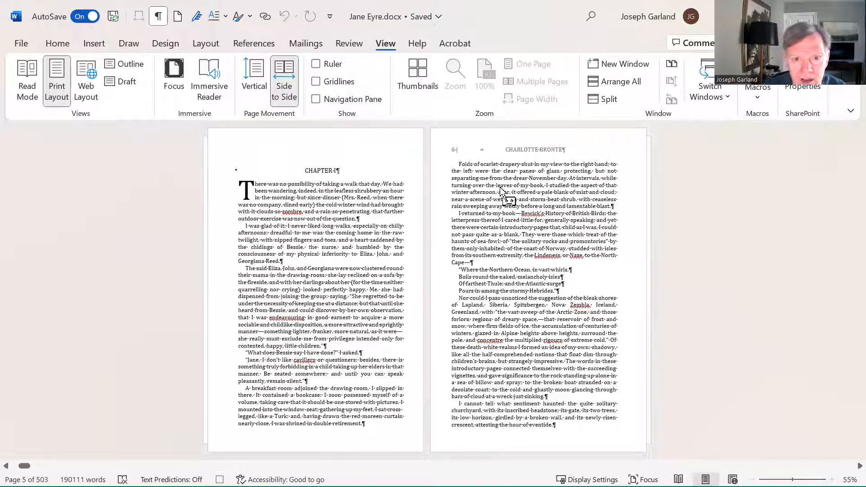
- Find the next occurrence of "CHAPTER " in the text and close the search
key(ctrl+h)
text(ch)
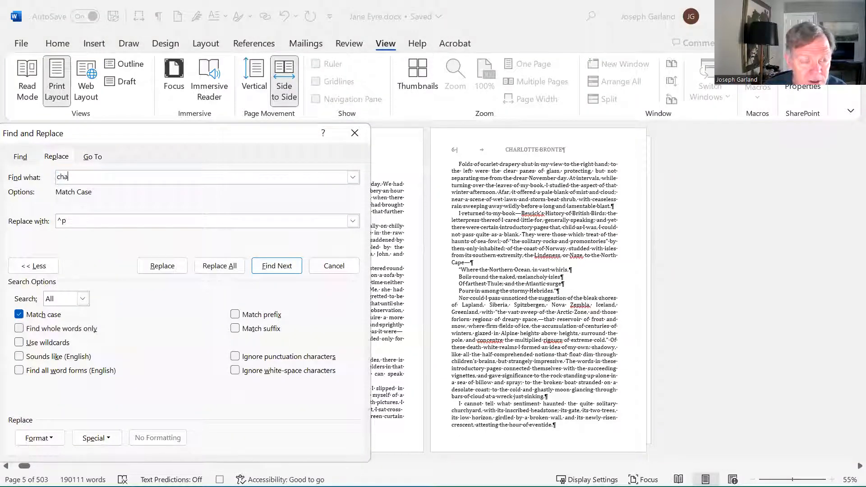
text(a)
key(BackSpace)
key(BackSpace)
key(BackSpace)
text(C)
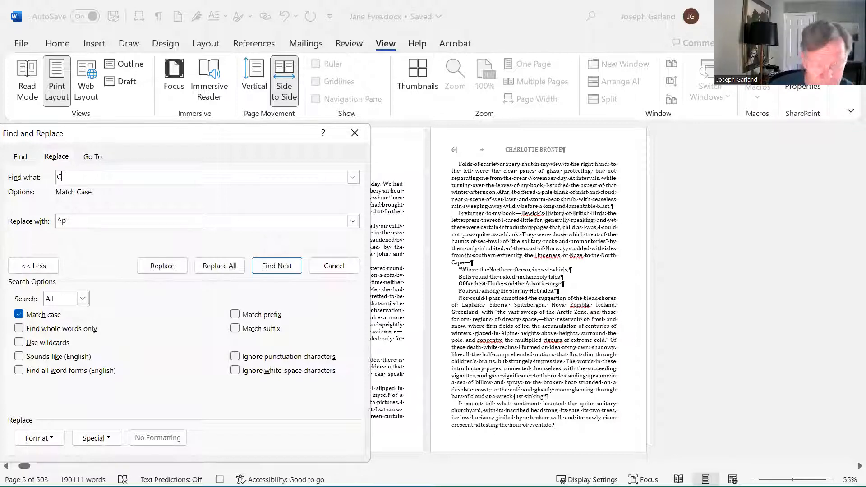
text(HAPTER)
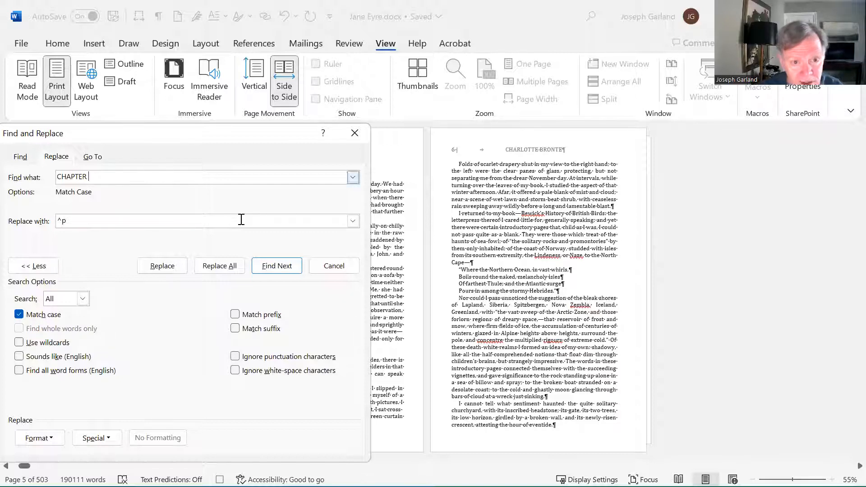
click(278, 265)
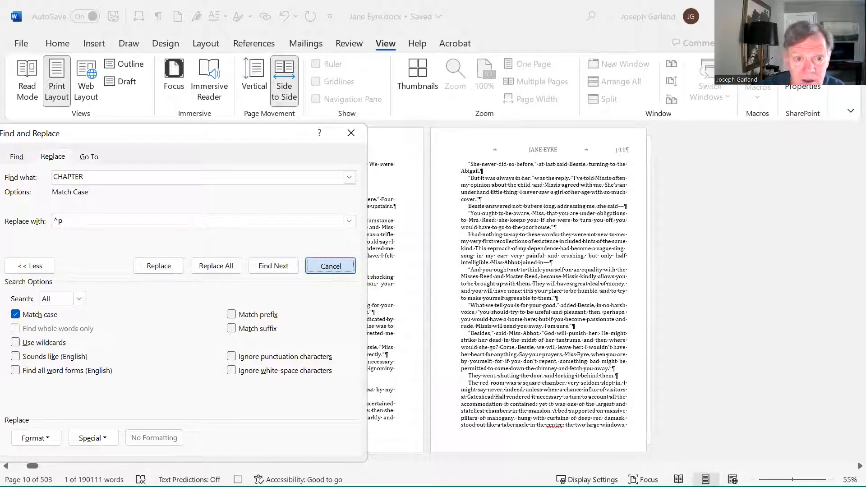
click(331, 266)
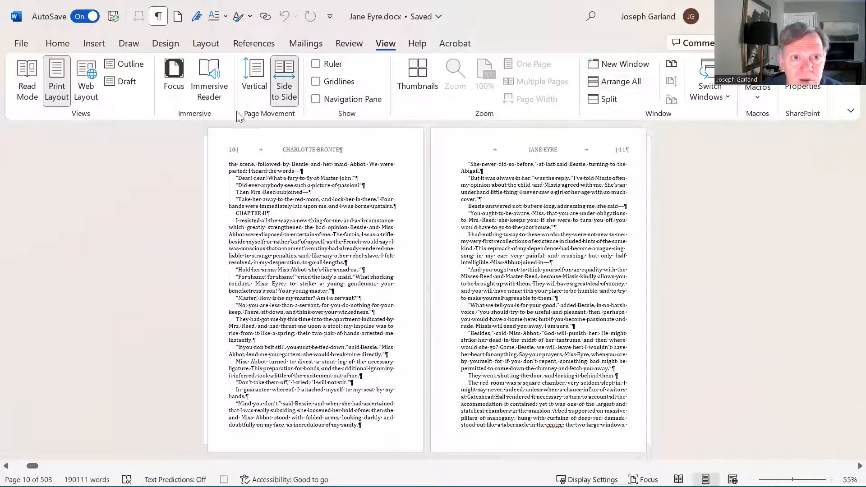
- Insert a next-page section break before the CHAPTER II line and delete the empty paragraph above it
click(208, 43)
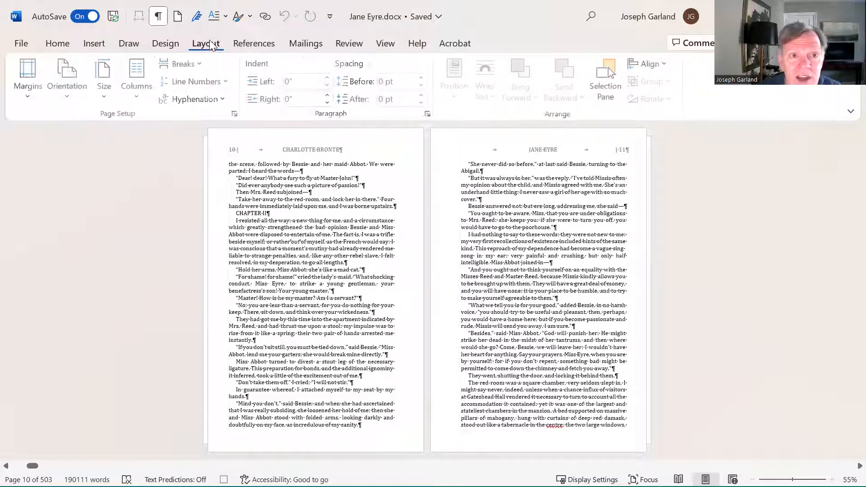
click(184, 64)
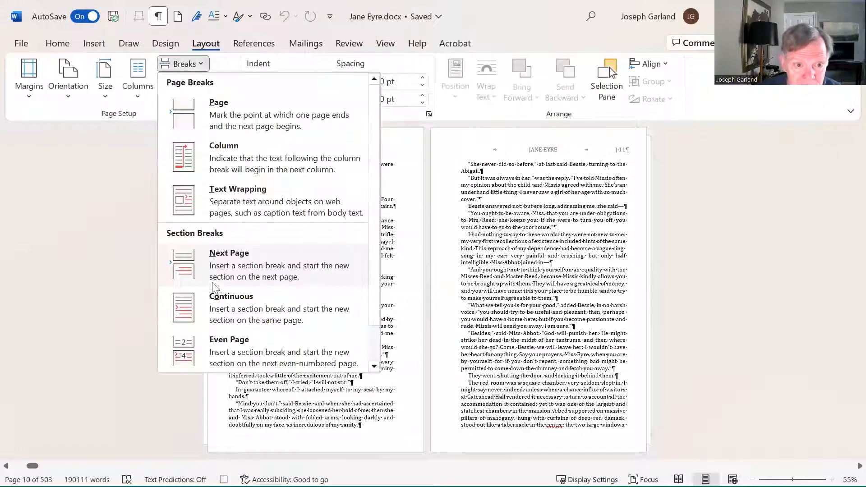
key(Return)
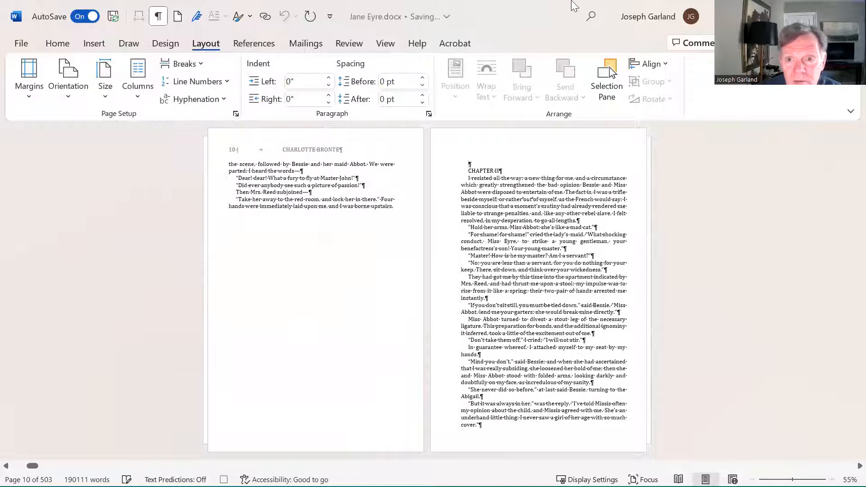
key(Delete)
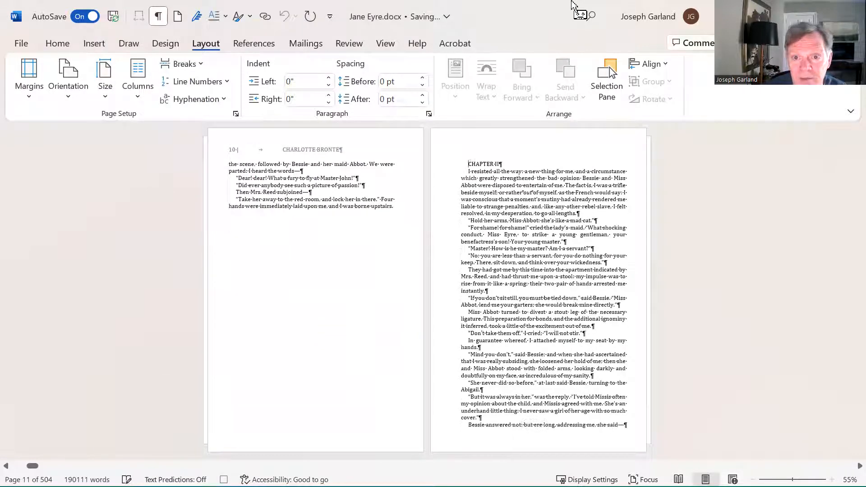
- Apply the Heading 1 style to the CHAPTER II line
click(58, 45)
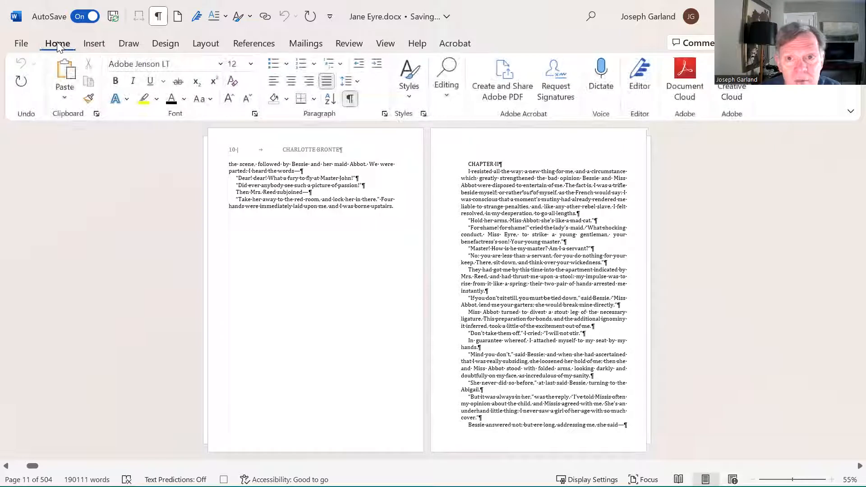
click(412, 77)
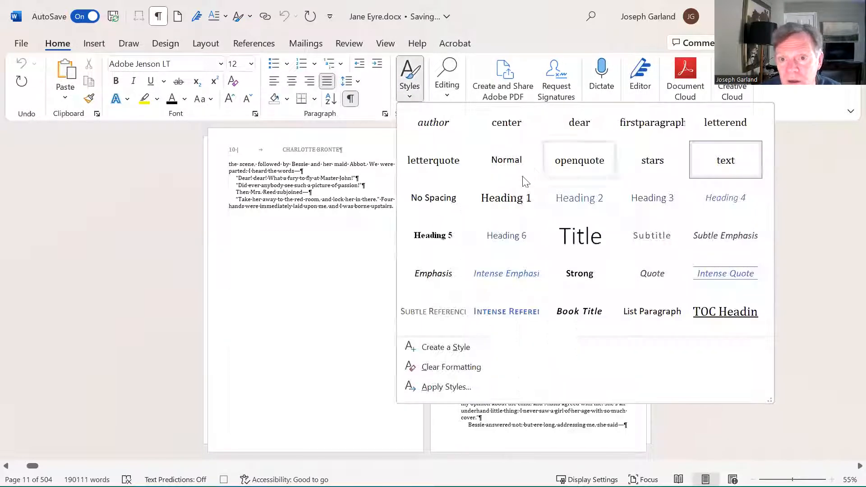
click(618, 1)
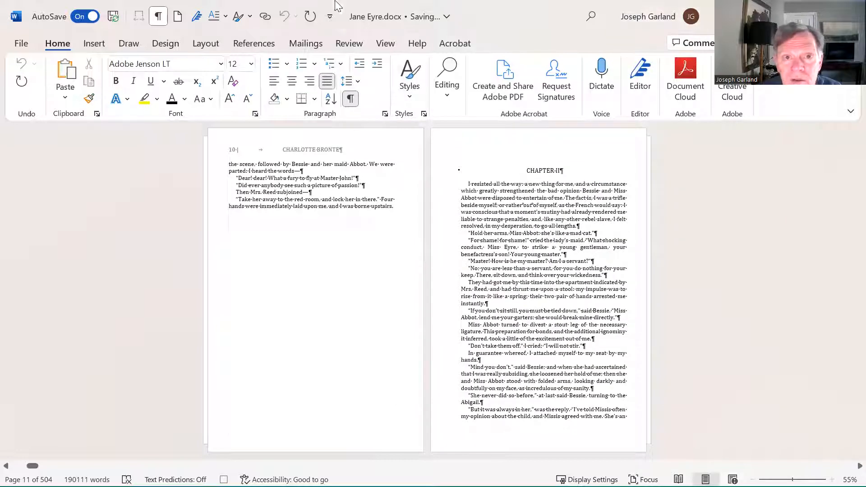
- Apply the firstparagraph style and a three-line drop cap to Chapter II's opening paragraph
click(408, 80)
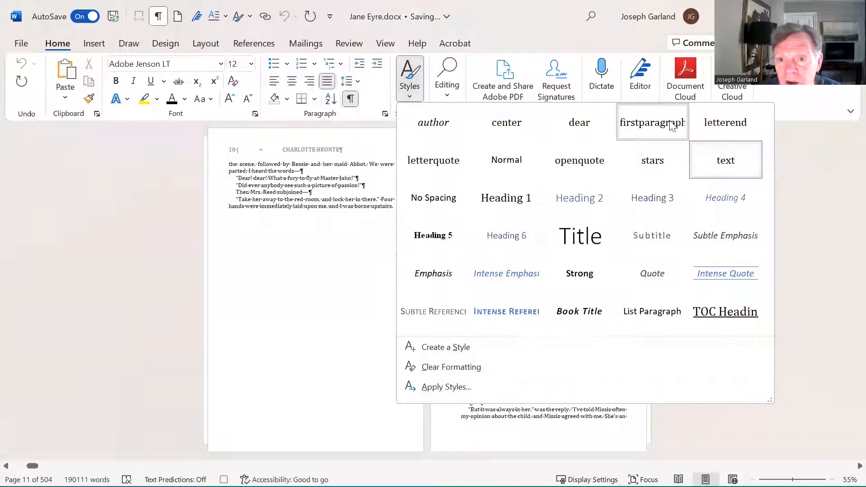
click(651, 122)
click(215, 20)
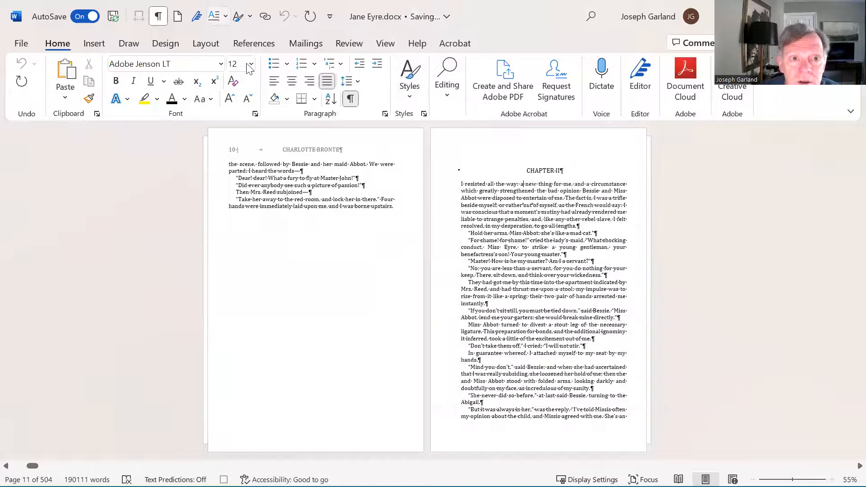
click(514, 190)
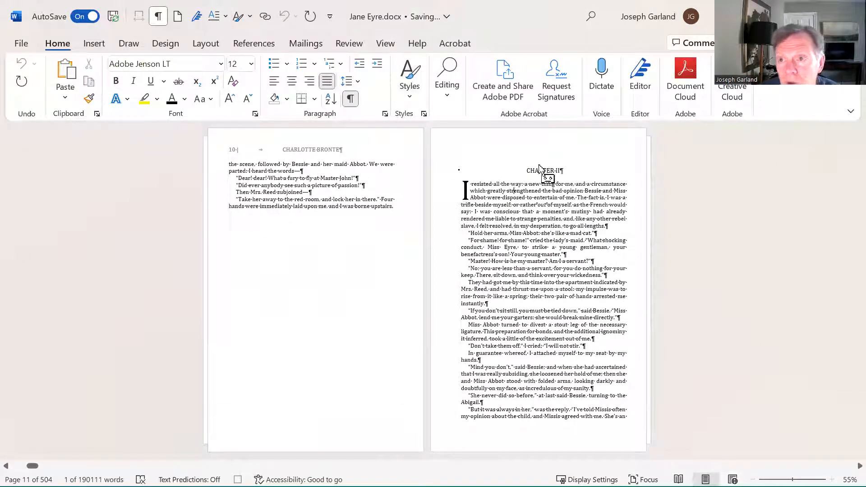
- Stop recording the chapter macro and run macro A on the remaining chapters
click(385, 44)
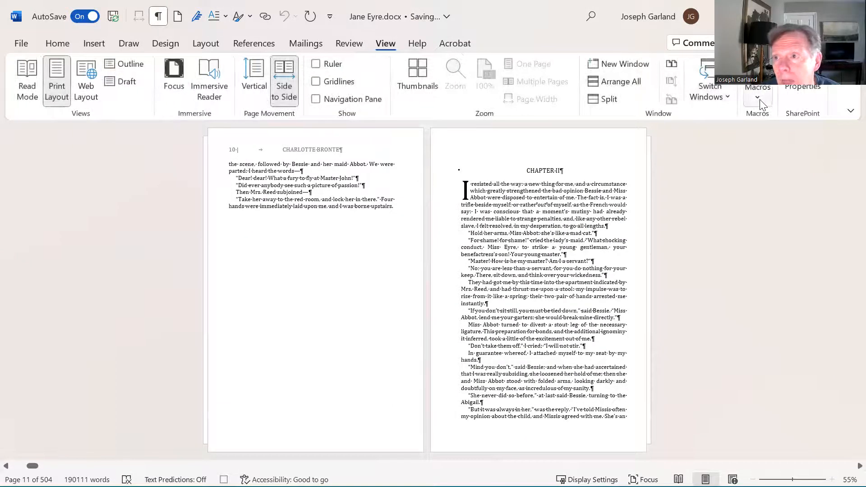
click(572, 212)
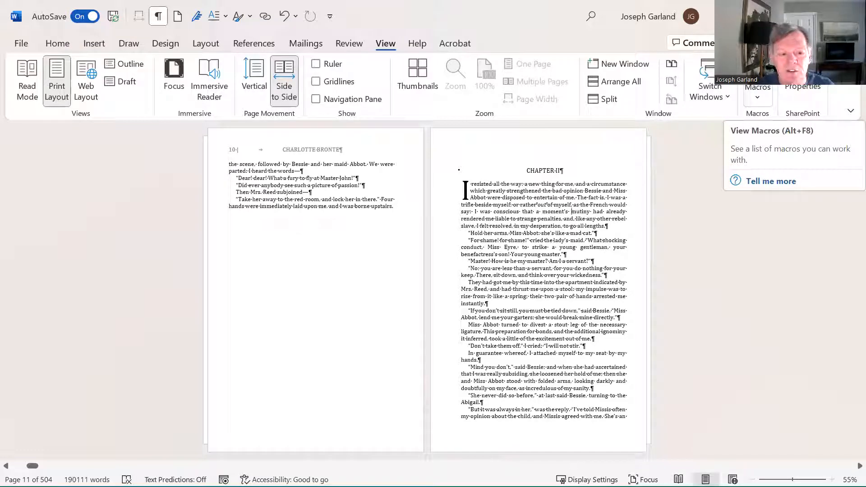
click(757, 88)
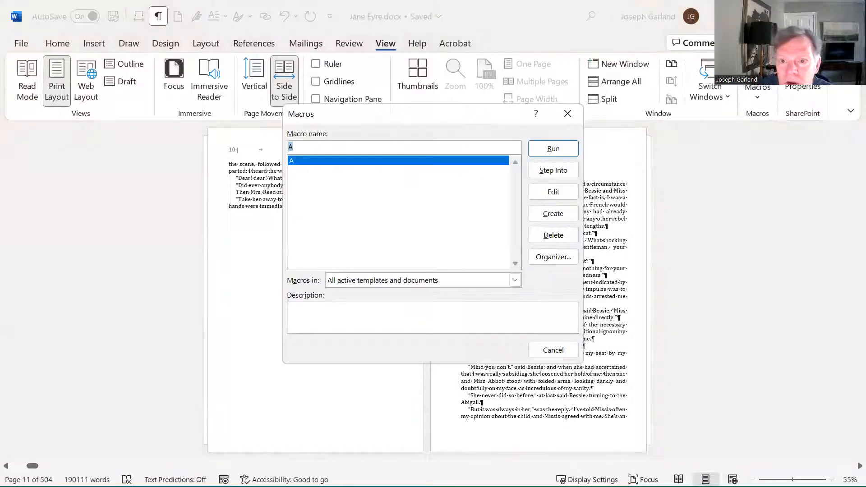
key(Return)
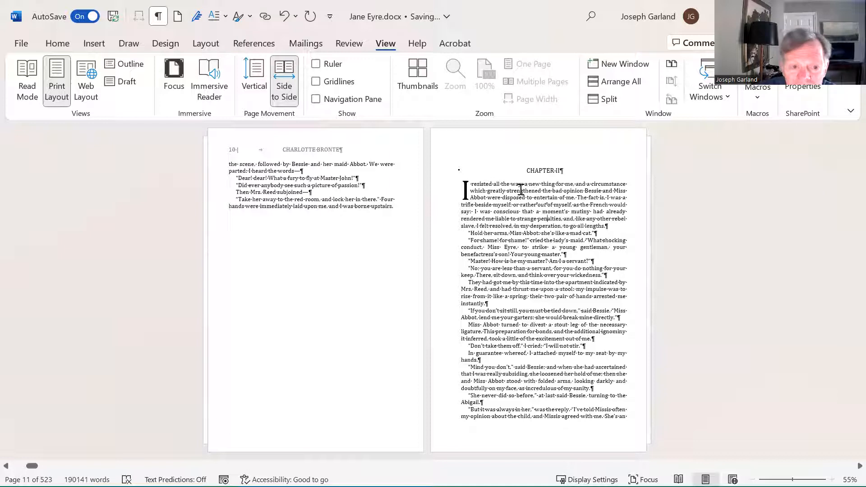
- Examine the page layout and headers from Chapter II back to the front matter and the Chapter I opening
scroll(518, 186, down, 1)
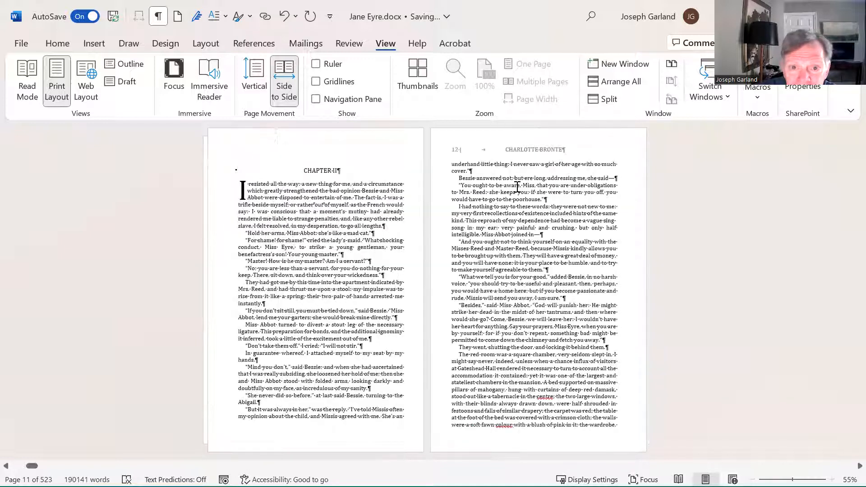
scroll(429, 222, up, 5)
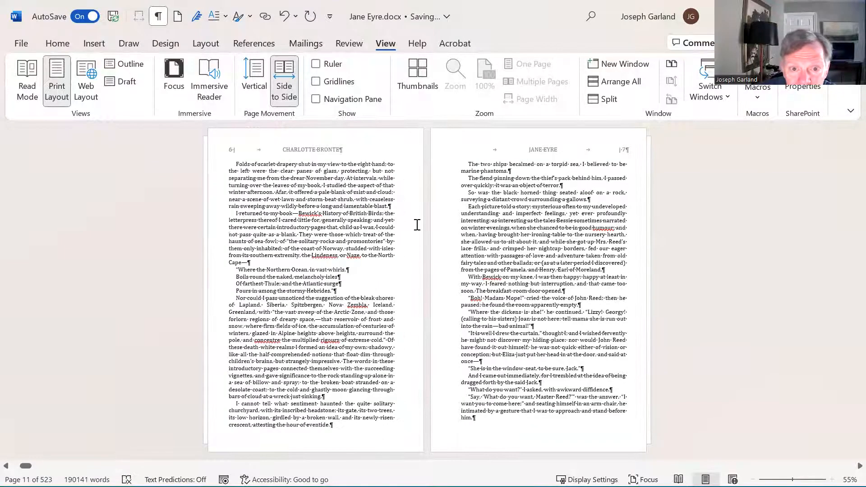
scroll(287, 202, up, 2)
scroll(517, 261, up, 1)
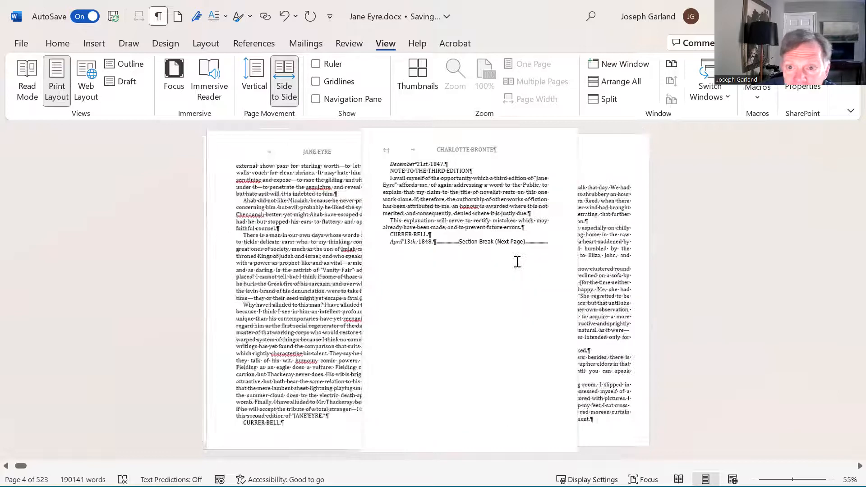
scroll(316, 260, up, 1)
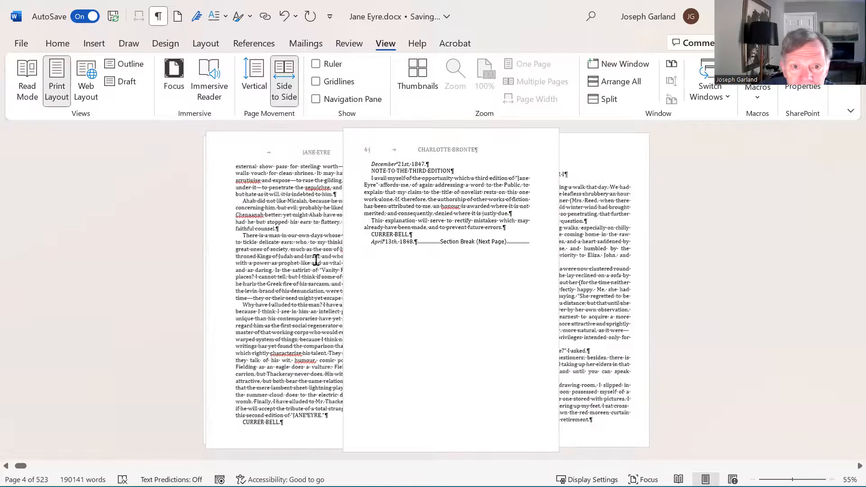
scroll(316, 260, up, 3)
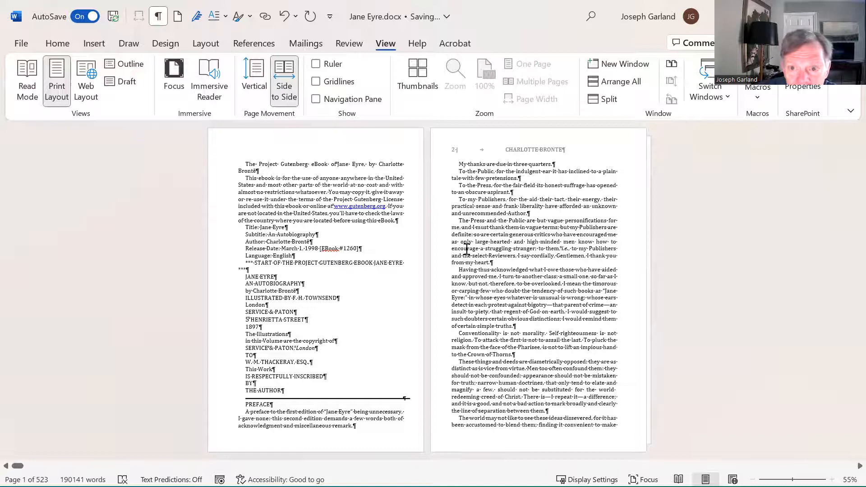
scroll(467, 250, down, 1)
scroll(316, 269, down, 2)
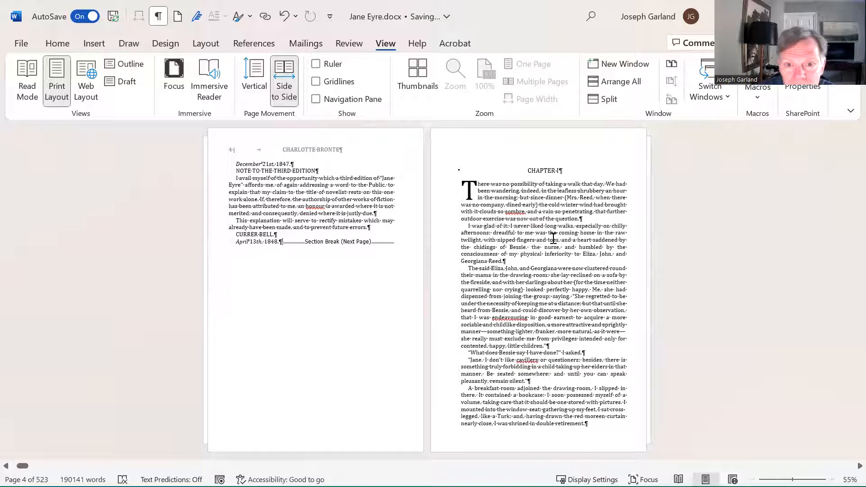
scroll(553, 238, down, 1)
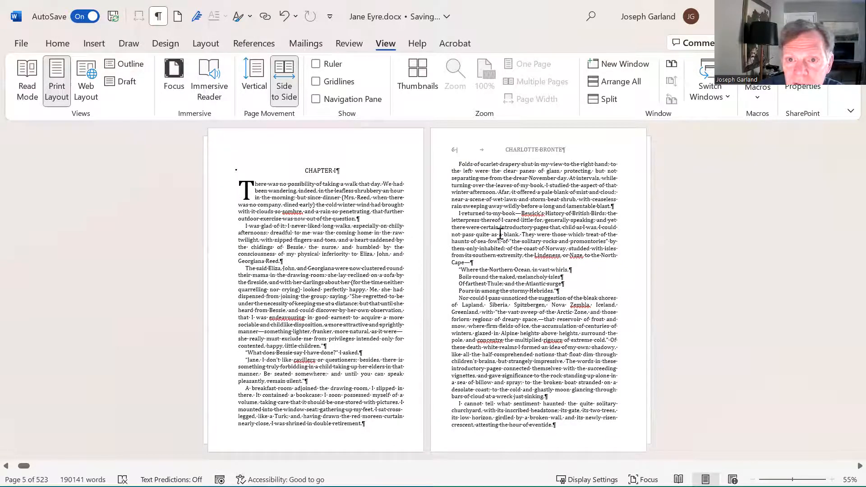
scroll(499, 233, up, 1)
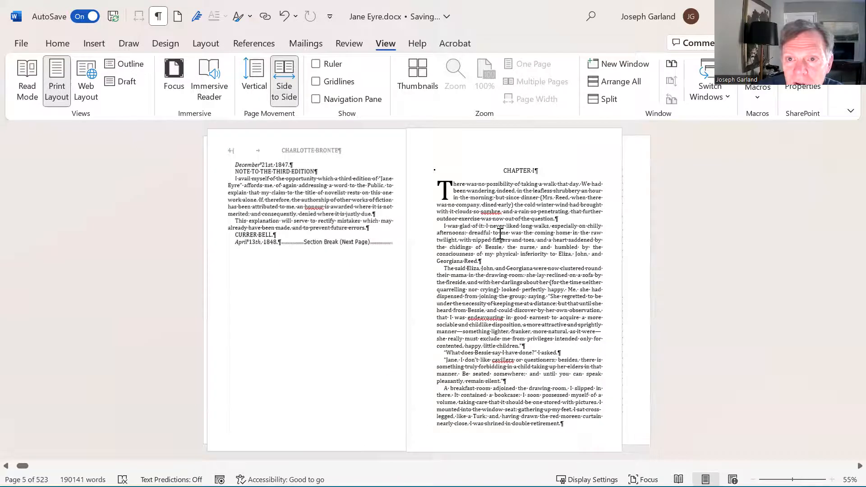
- Restart the page numbering at 1 for the section that begins with Chapter I and close the header
double_click(526, 145)
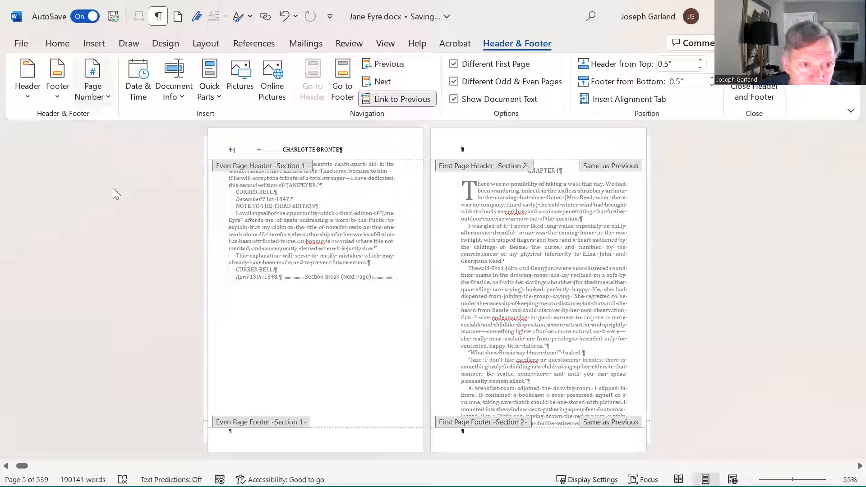
click(92, 90)
click(135, 199)
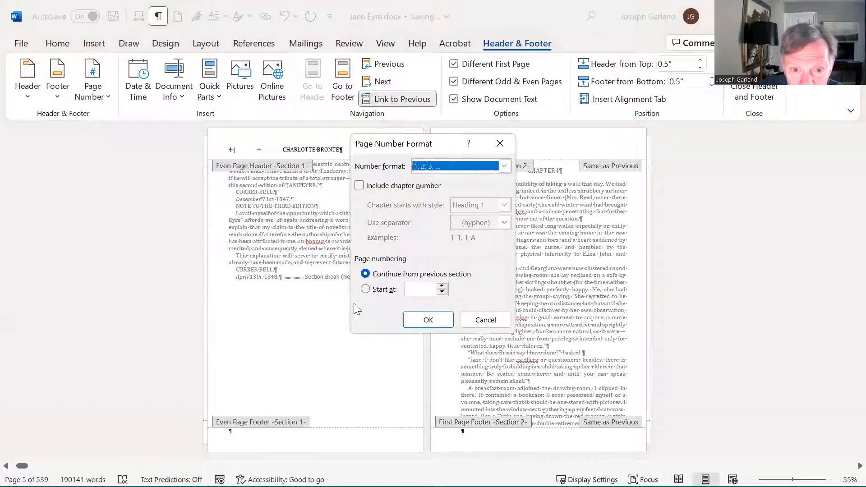
click(366, 289)
click(426, 319)
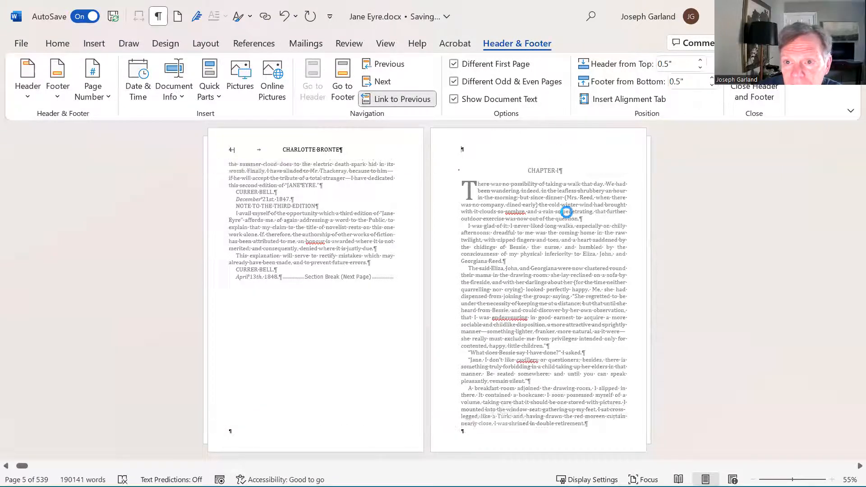
double_click(533, 222)
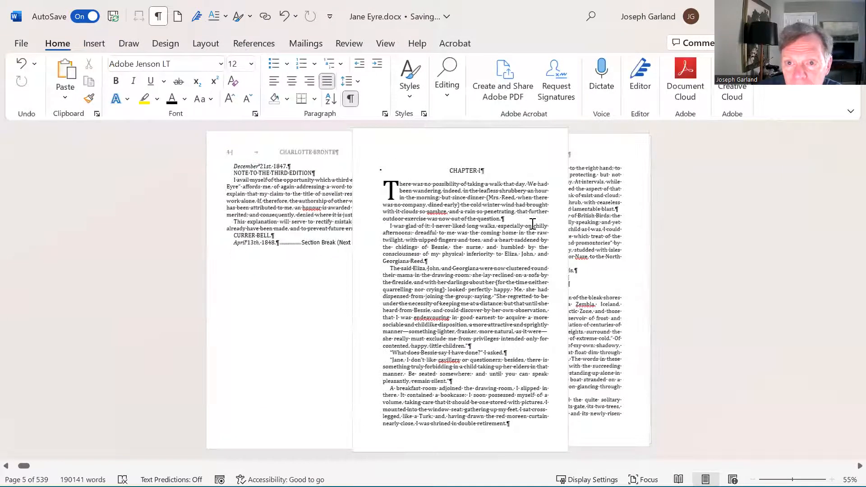
- Check the header page numbers from Chapter I to Chapter II and across the front matter pages
scroll(533, 224, down, 1)
scroll(533, 224, down, 1)
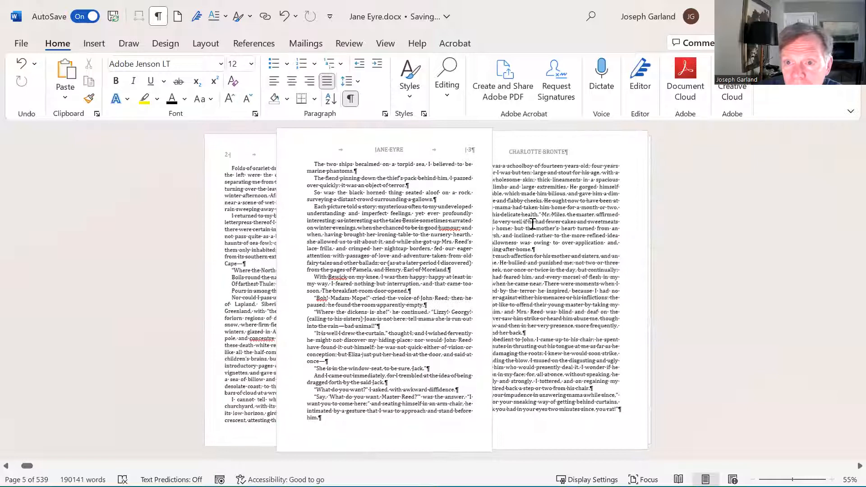
scroll(533, 224, down, 2)
scroll(533, 224, down, 2)
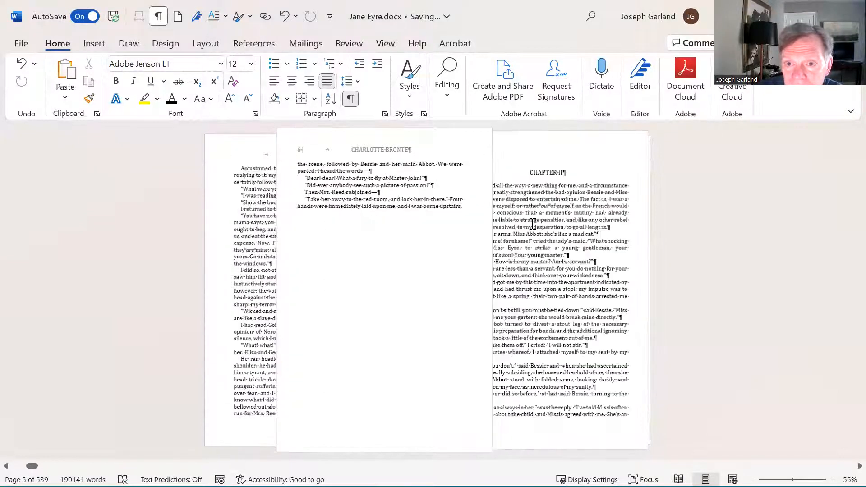
scroll(533, 225, up, 5)
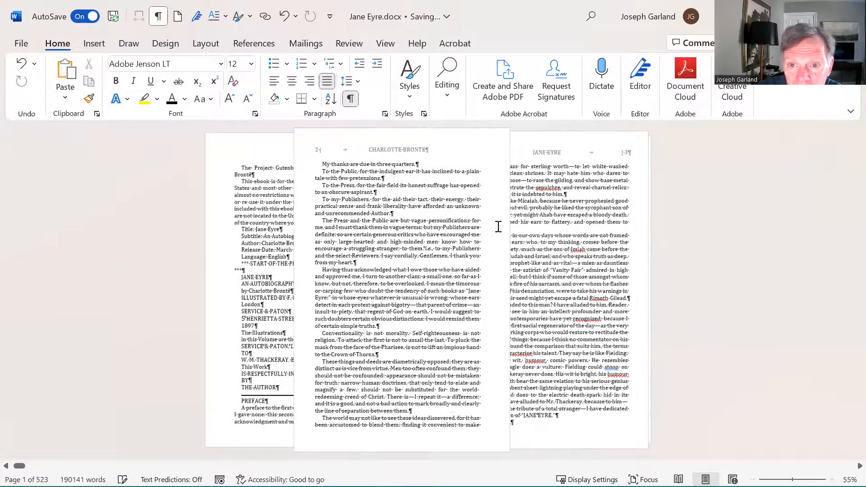
scroll(498, 227, down, 1)
scroll(496, 225, down, 2)
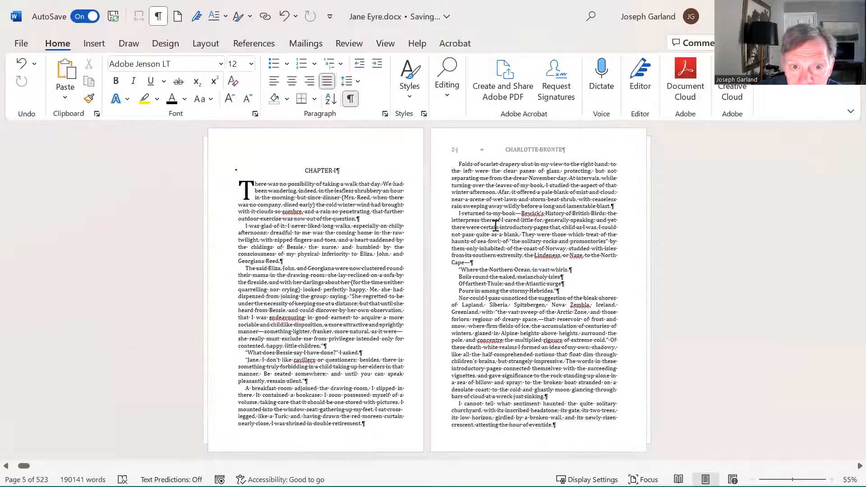
scroll(495, 226, up, 1)
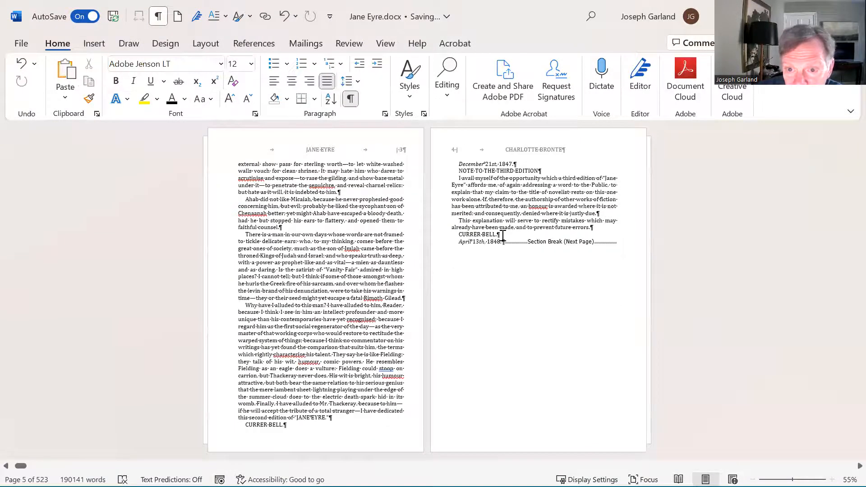
- Delete the front matter from the "START OF THE PROJECT GUTENBERG EBOOK JANE EYRE" line through the April 13th, 1848 line, keeping the section break
double_click(532, 347)
click(470, 247)
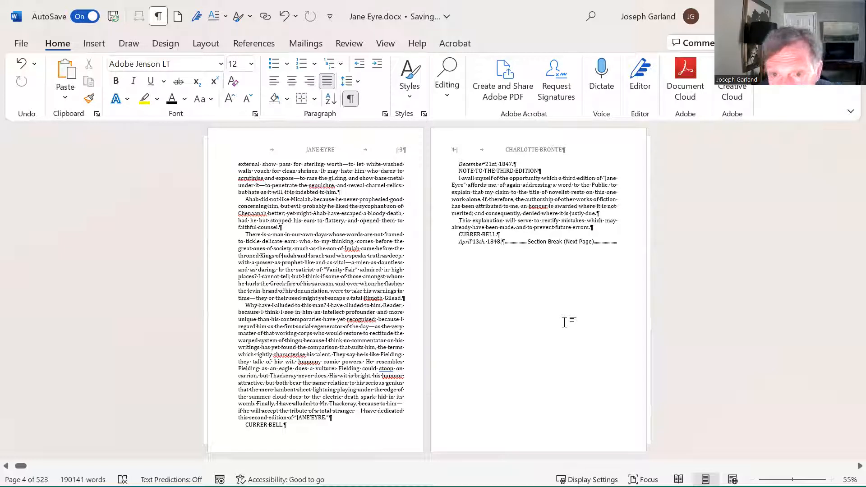
key(shift+Up)
key(shift+Up)
key(shift+Up)
key(shift+Up)
key(shift+Up)
key(shift+Up)
key(shift+Up)
key(shift+Up)
key(shift+Up)
key(shift+Up)
key(shift+Up)
key(shift+Up)
key(shift+Up)
key(shift+Up)
key(ctrl+shift+Home)
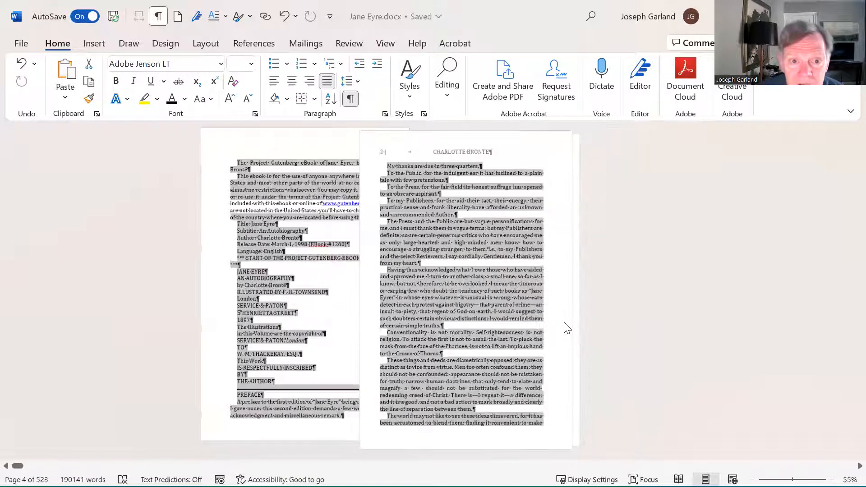
key(shift+Down)
key(shift+Down)
key(shift+Down)
key(shift+Down)
key(shift+Up)
key(shift+Down)
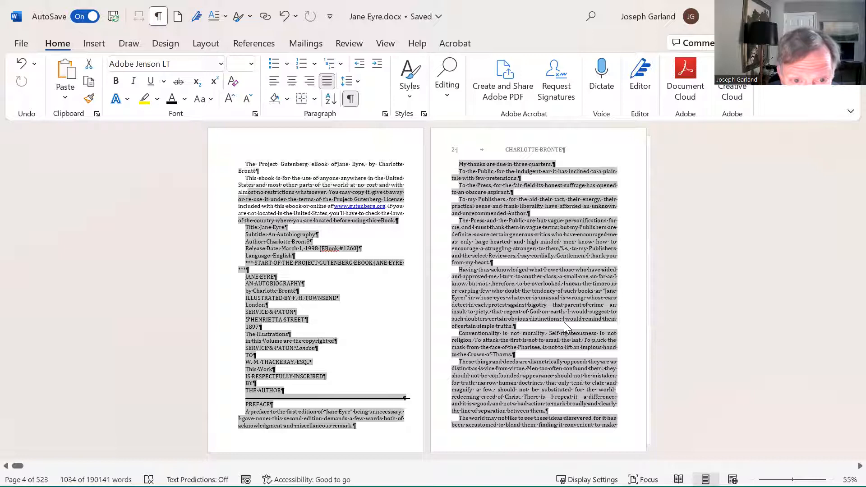
key(shift+Down)
key(shift+Down)
key(shift+Down)
key(shift+Down)
key(shift+Down)
key(shift+Down)
key(shift+Down)
key(shift+Down)
key(shift+Down)
key(shift+Down)
key(shift+Down)
key(shift+Down)
key(shift+Up)
key(shift+Up)
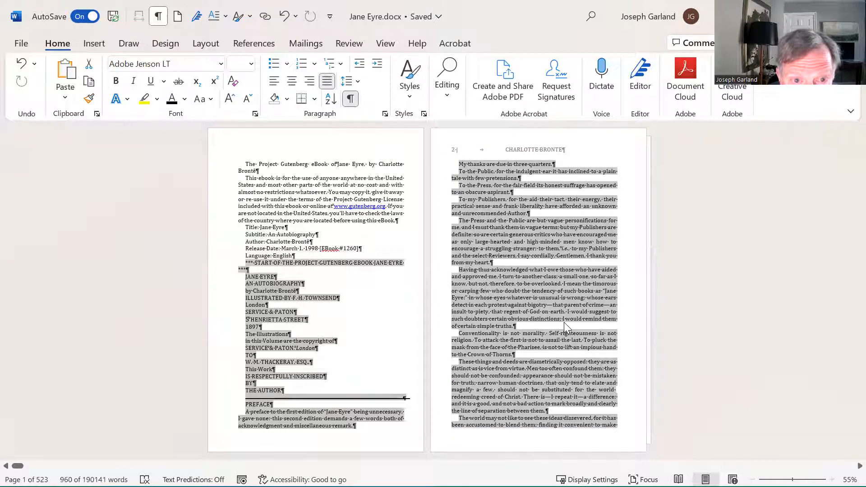
key(Delete)
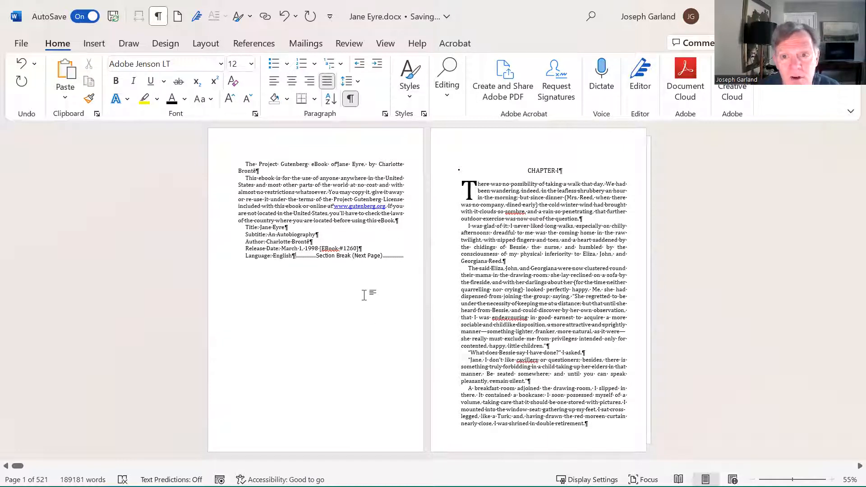
- Insert a next-page section break after the "Language: English" line to create a blank page before Chapter I
click(204, 44)
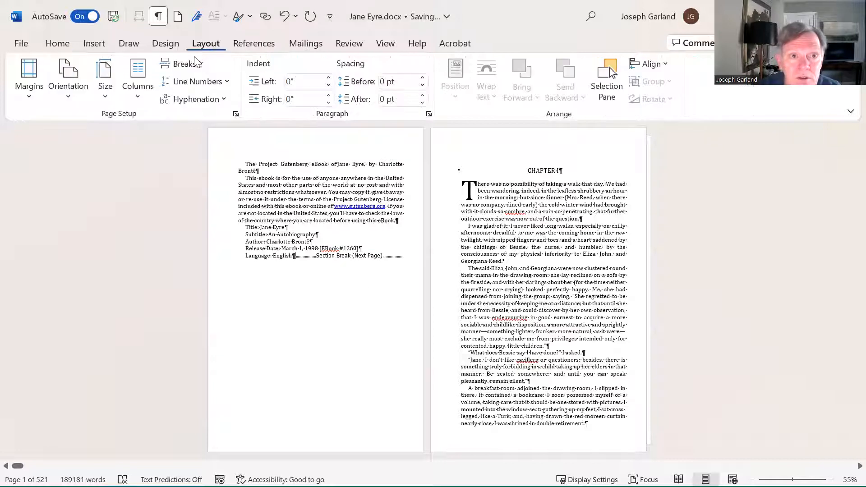
click(189, 68)
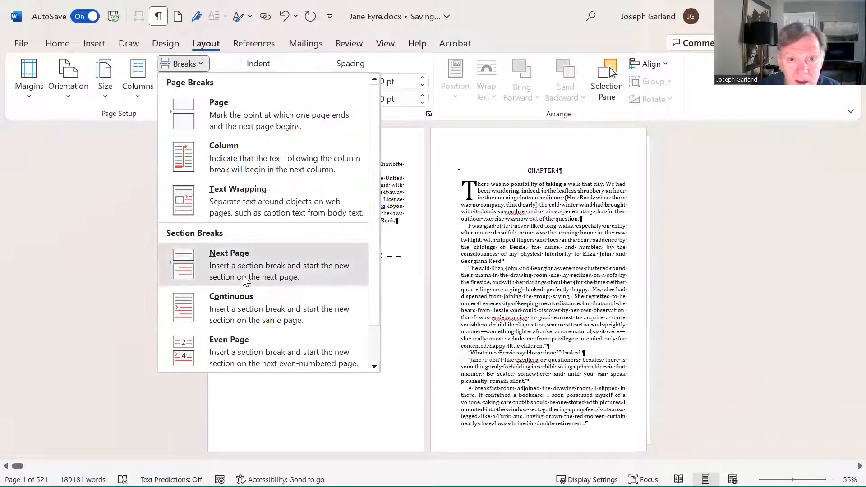
click(246, 270)
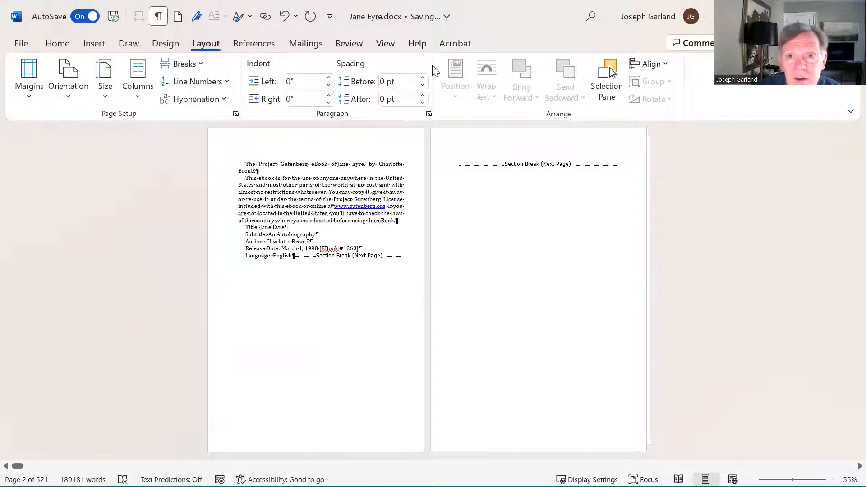
- Insert a table of contents titled Contents on the blank page before Chapter I
click(253, 45)
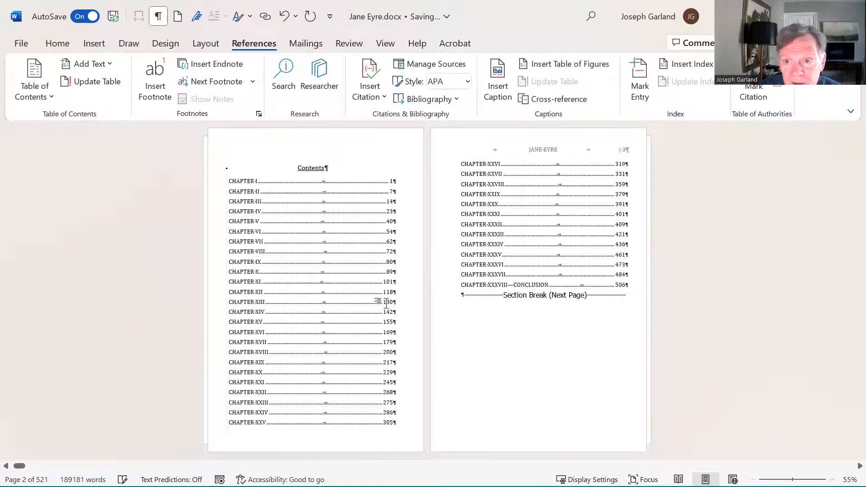
scroll(387, 303, down, 1)
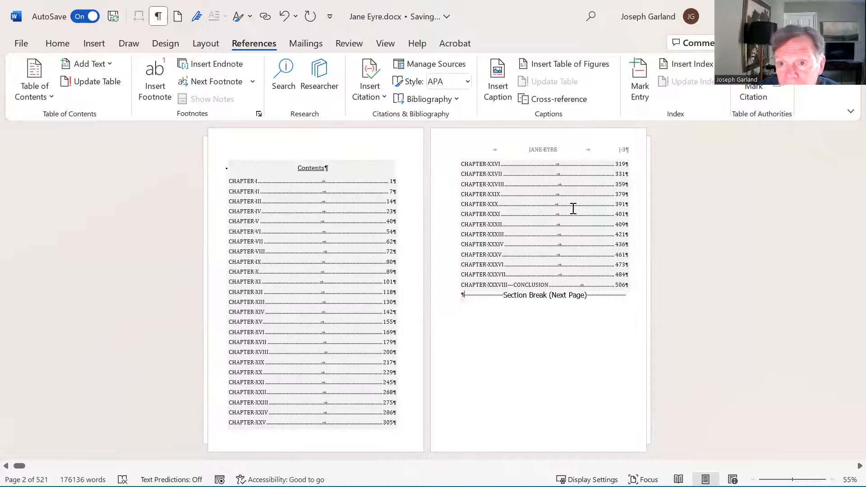
scroll(573, 209, down, 2)
scroll(572, 209, up, 1)
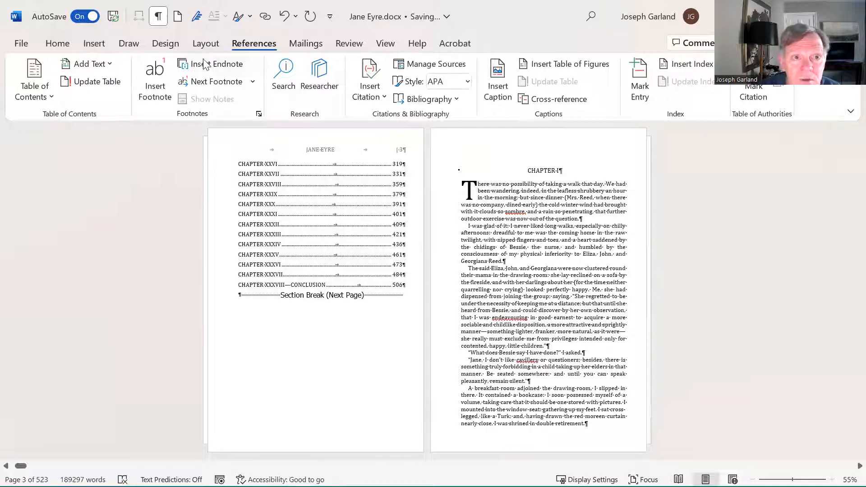
- Insert another next-page section break at the end of the table of contents, after the CHAPTER XXXVIII—CONCLUSION entry
click(201, 43)
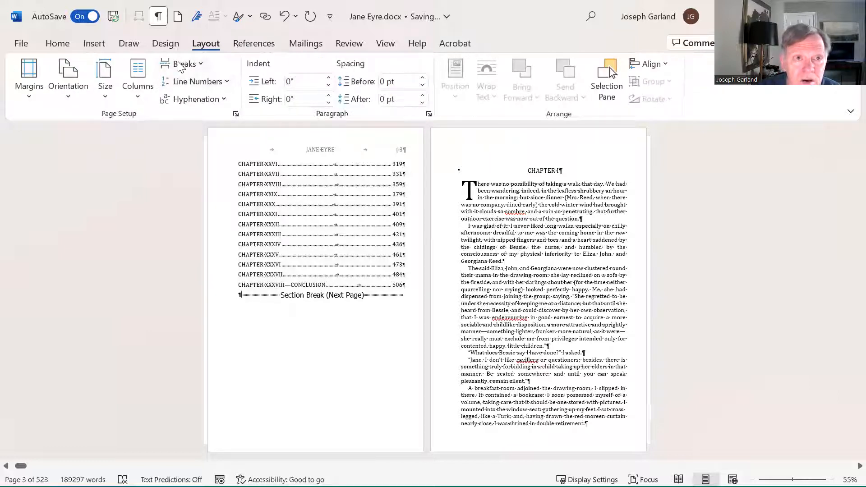
click(180, 67)
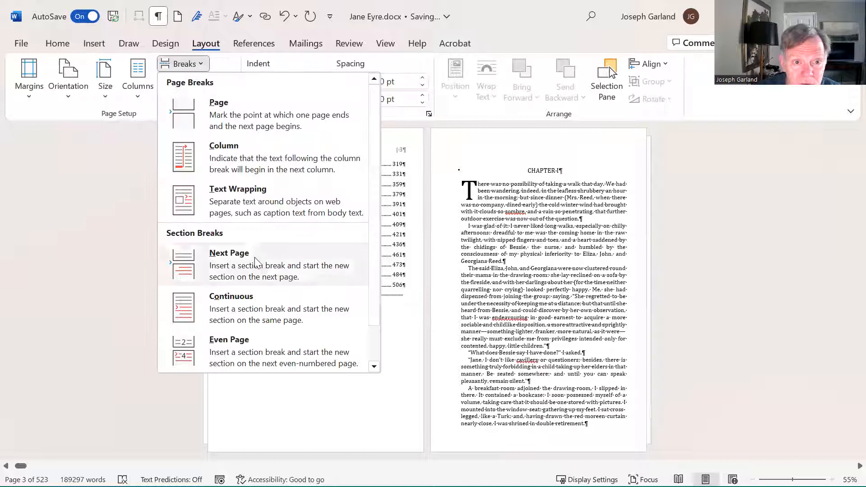
click(255, 263)
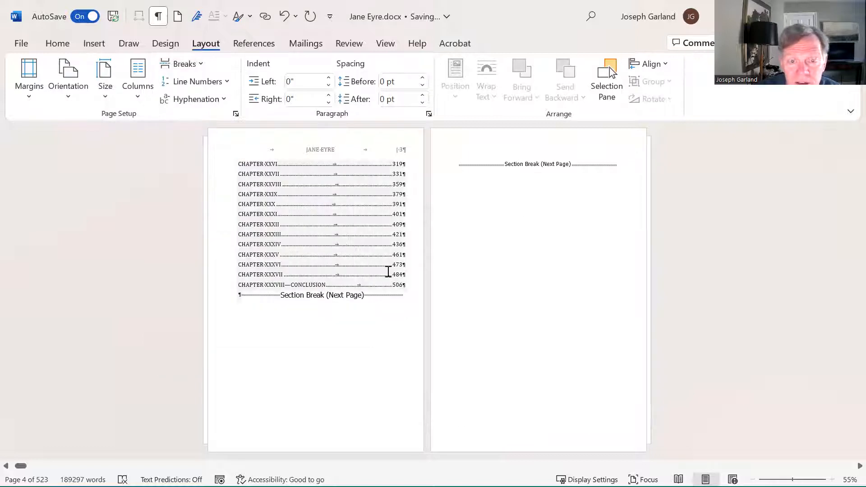
- Set the page number format of the table of contents section to lowercase Roman numerals (i, ii, iii), continuing from the previous section
click(368, 152)
double_click(368, 151)
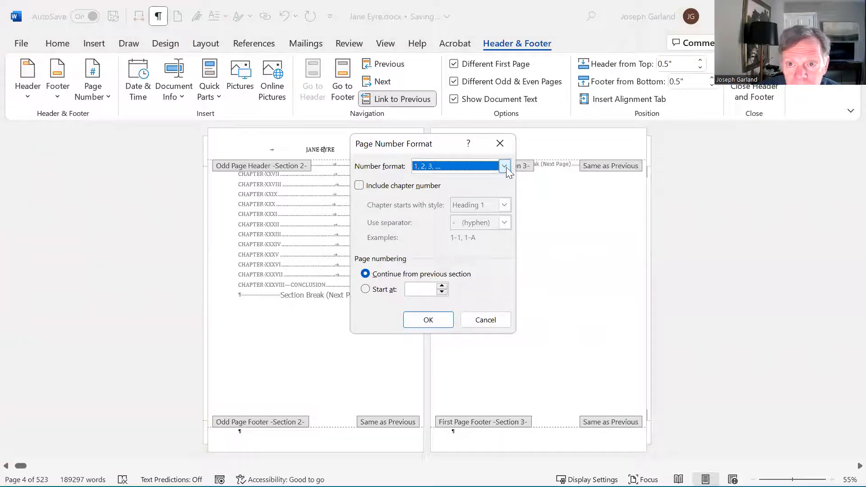
click(505, 166)
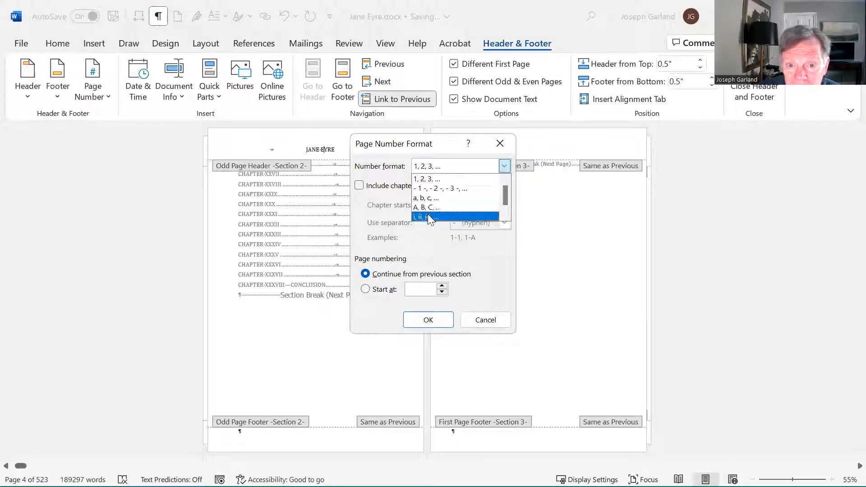
click(429, 320)
click(428, 320)
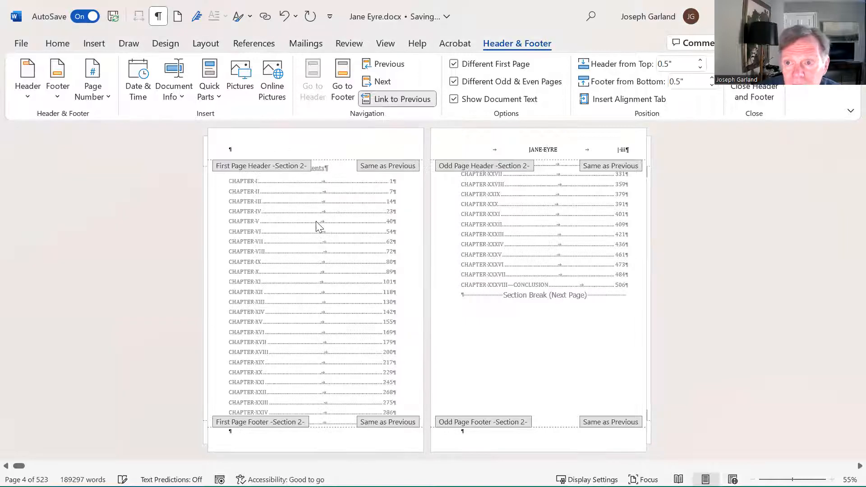
- Leave the header and check the page numbering across the contents pages and the opening pages of Chapter I
scroll(315, 199, up, 1)
scroll(315, 200, down, 1)
scroll(315, 199, down, 3)
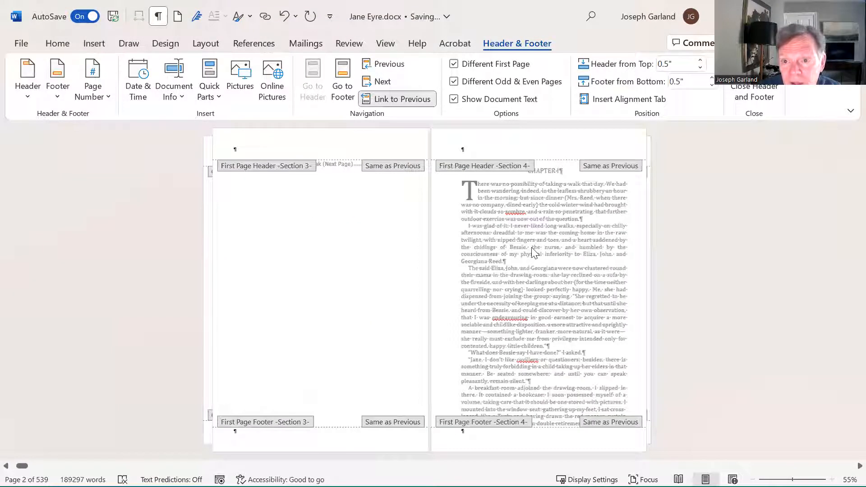
double_click(533, 252)
scroll(530, 244, down, 1)
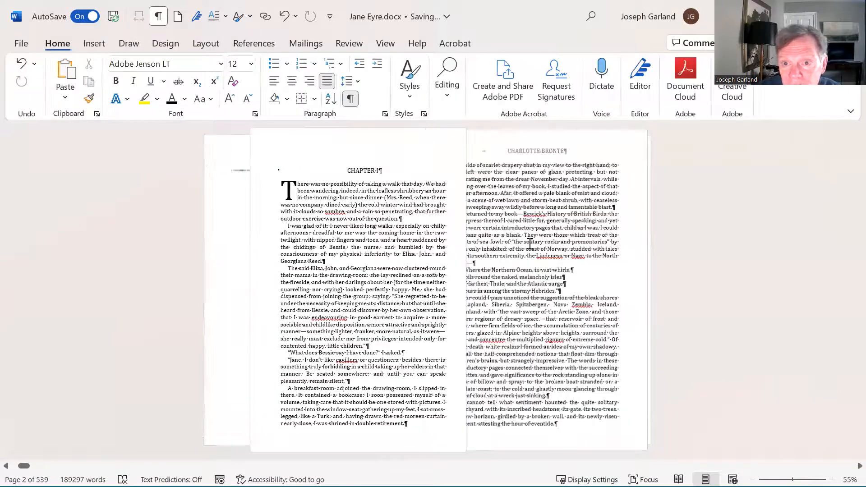
scroll(530, 243, down, 1)
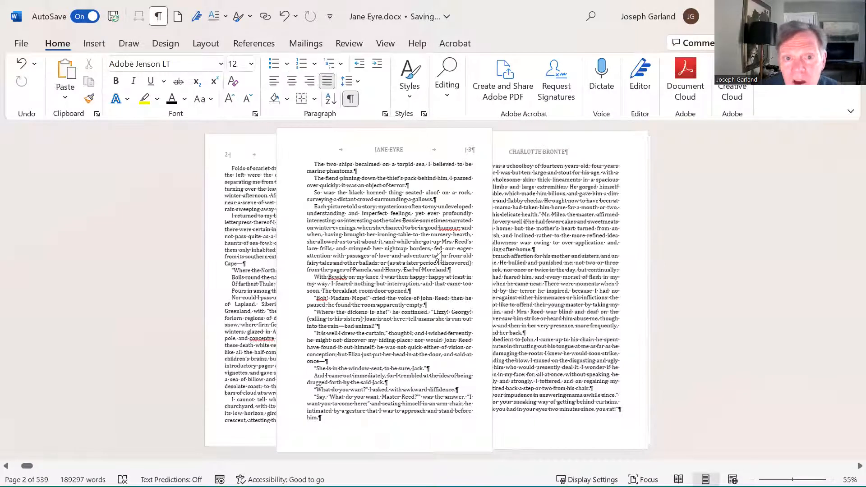
scroll(438, 259, up, 3)
scroll(286, 251, up, 1)
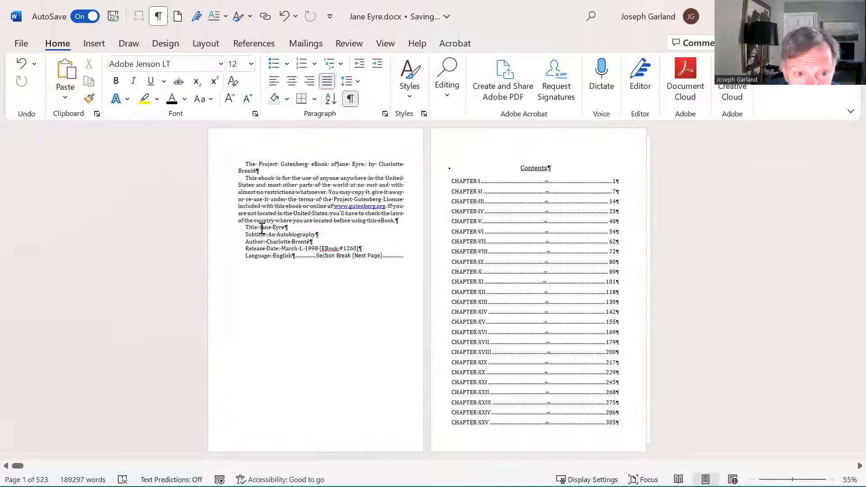
- Remove the "Title:", "Subtitle:" and "Author:" labels from the first page, keeping the title, subtitle and author name
drag(245, 228, 260, 229)
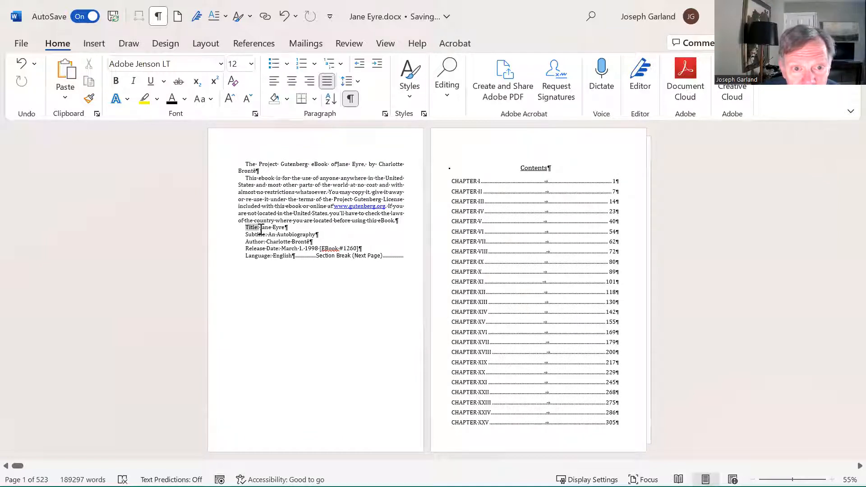
key(Delete)
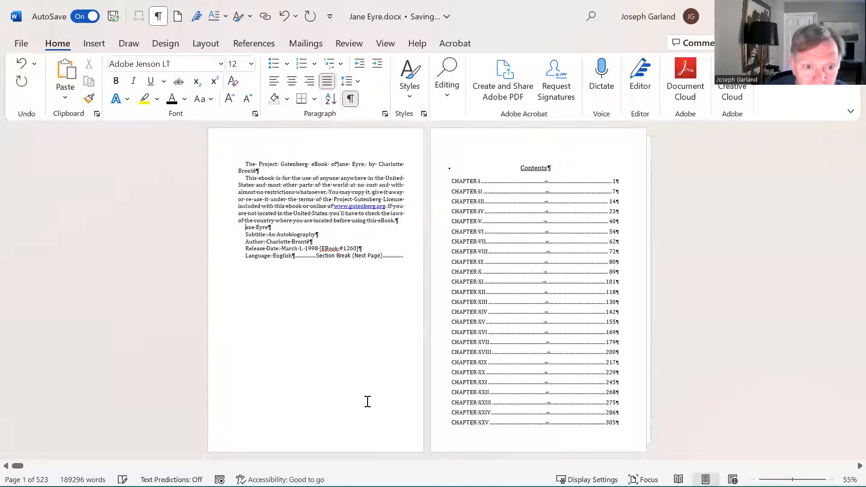
text(J)
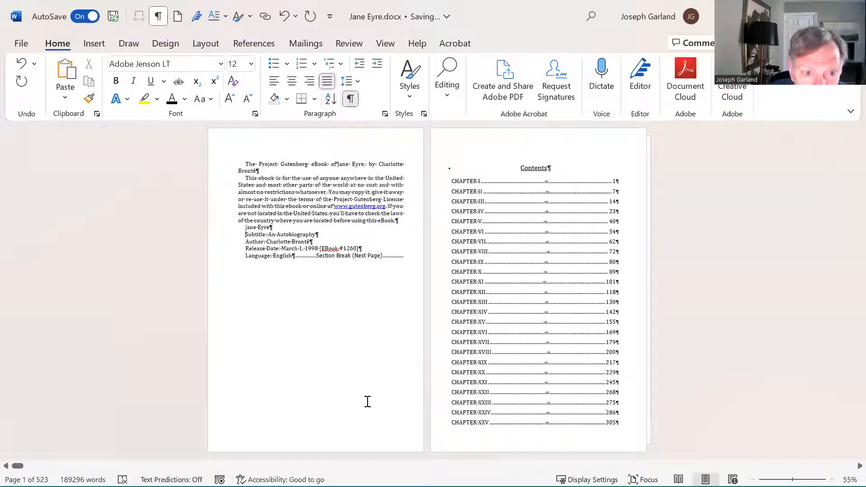
key(ctrl+shift+Right)
key(Delete)
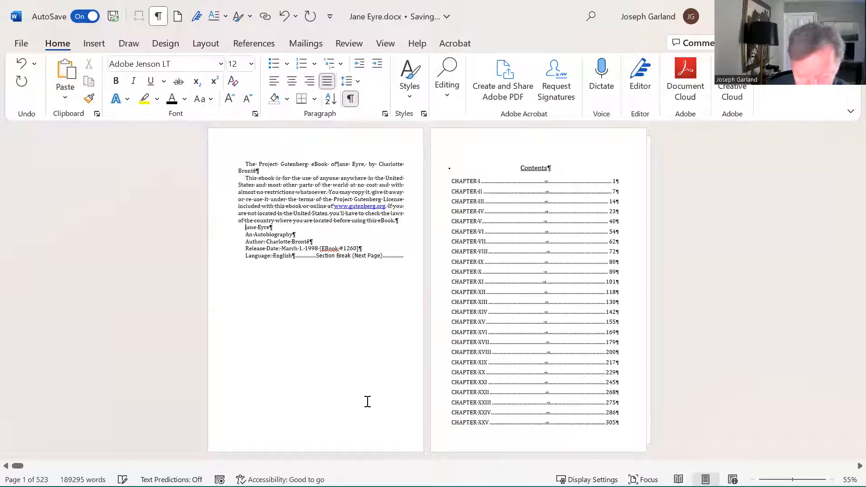
text(J)
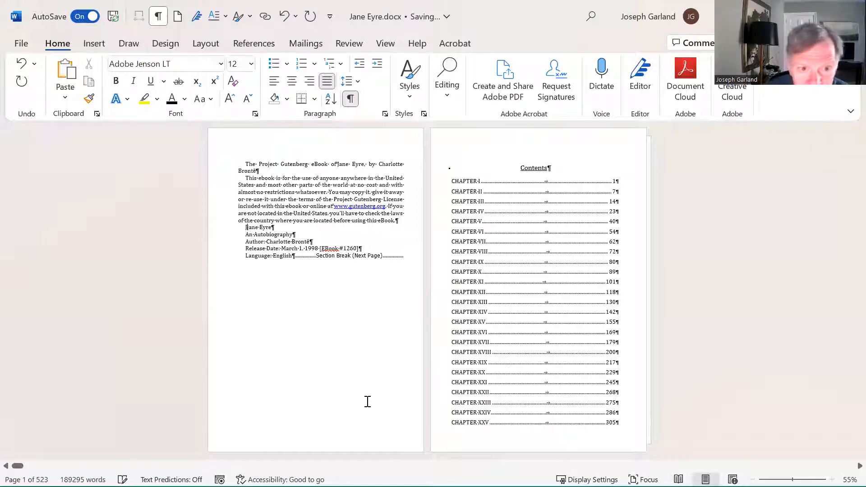
key(ctrl+shift+Right)
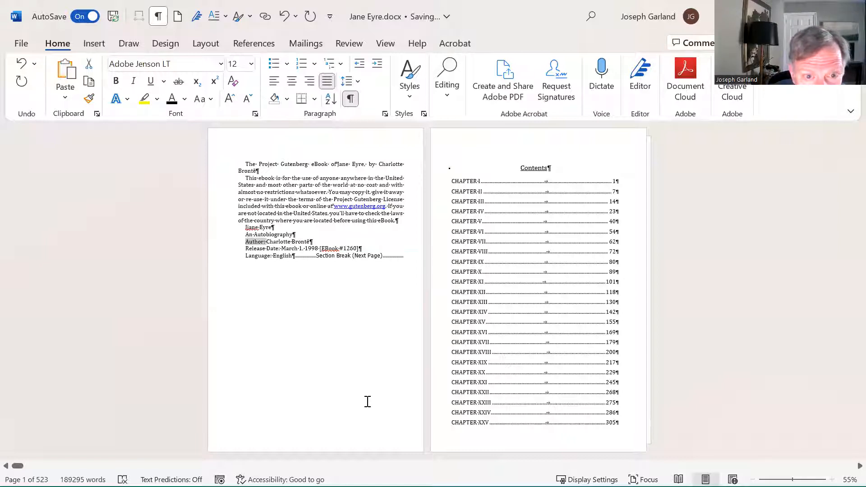
key(Delete)
- Add two blank lines between the Charlotte Brontë line and the Release Date line
key(End)
key(Return)
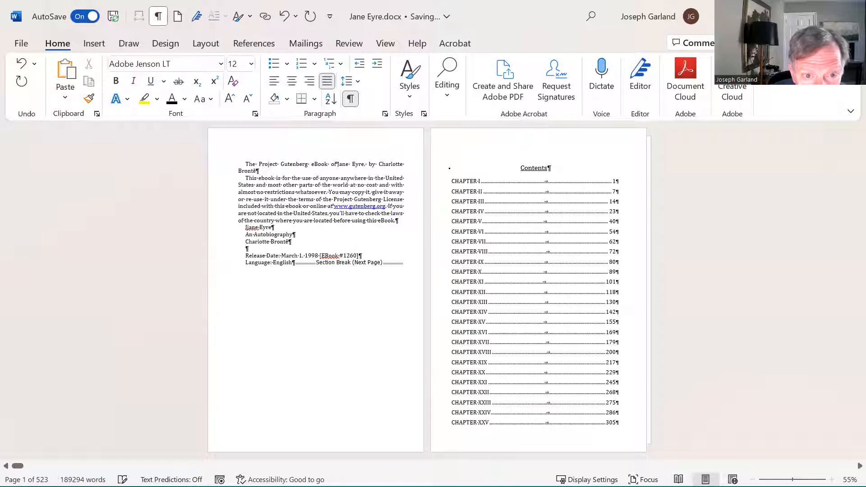
key(Return)
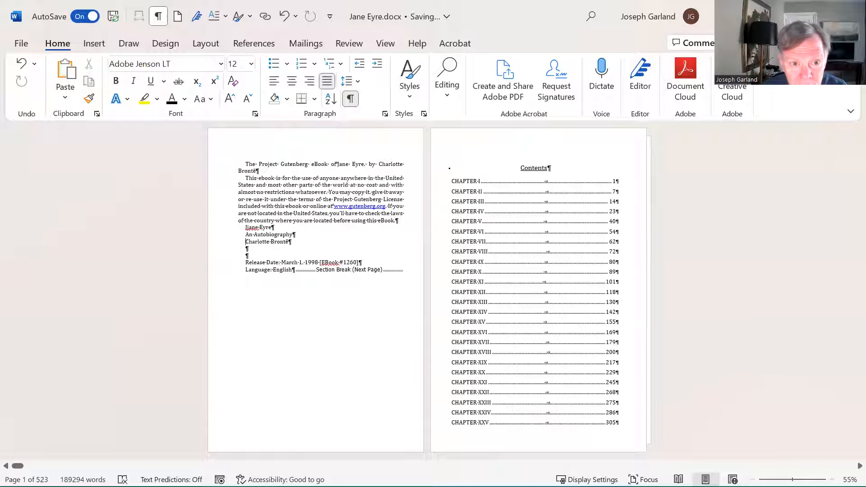
- Center the title, subtitle and author lines and add two blank lines above the title
key(shift+Up)
key(shift+Up)
key(shift+Up)
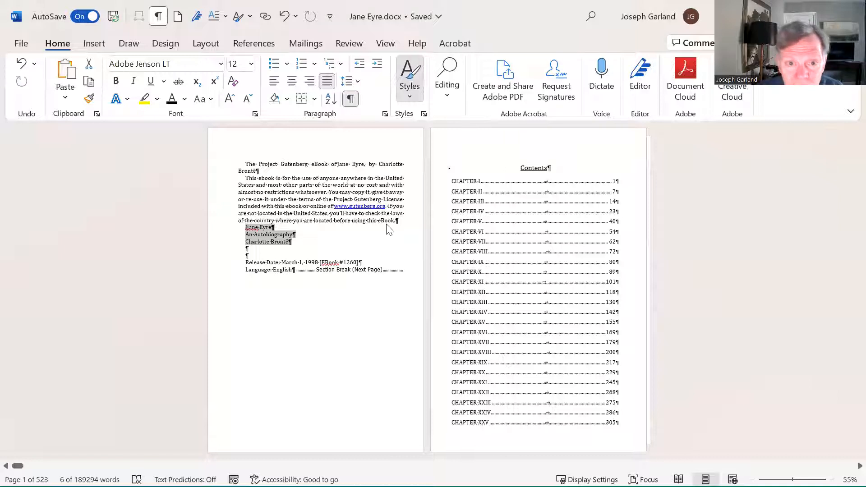
double_click(401, 218)
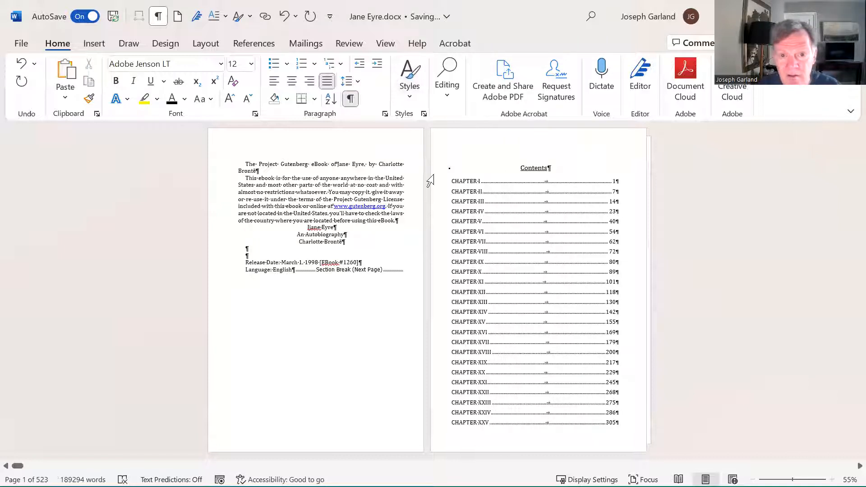
key(Return)
key(Return)
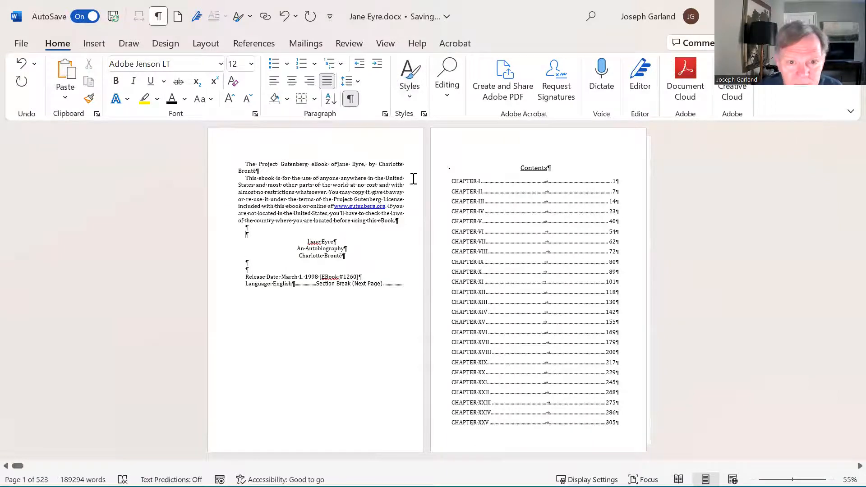
- Enlarge the title line to 39 pt and correct its spelling to "Jane Eyre"
click(326, 239)
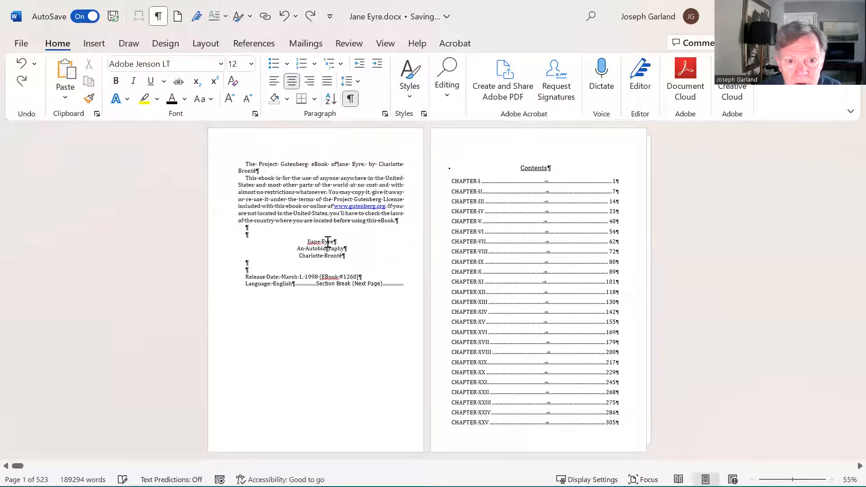
triple_click(328, 242)
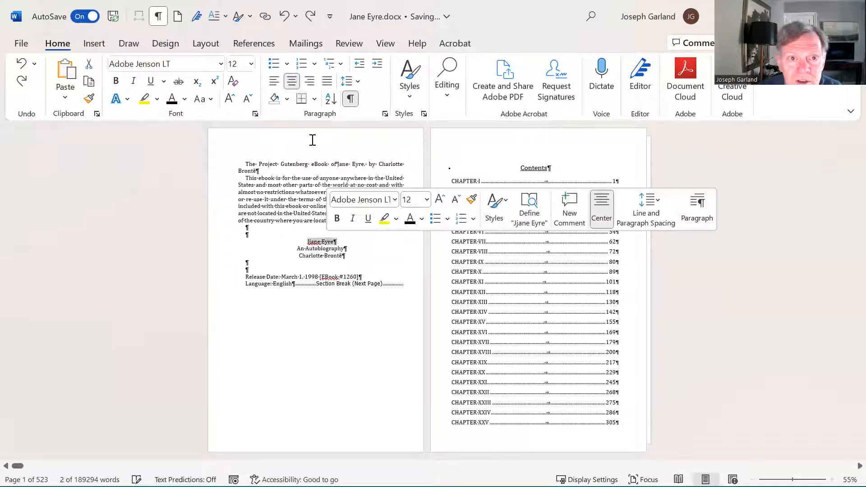
click(231, 100)
click(231, 100)
click(232, 101)
click(231, 100)
click(232, 100)
click(231, 100)
click(232, 100)
click(231, 100)
click(232, 100)
click(231, 100)
click(232, 100)
click(231, 100)
click(231, 100)
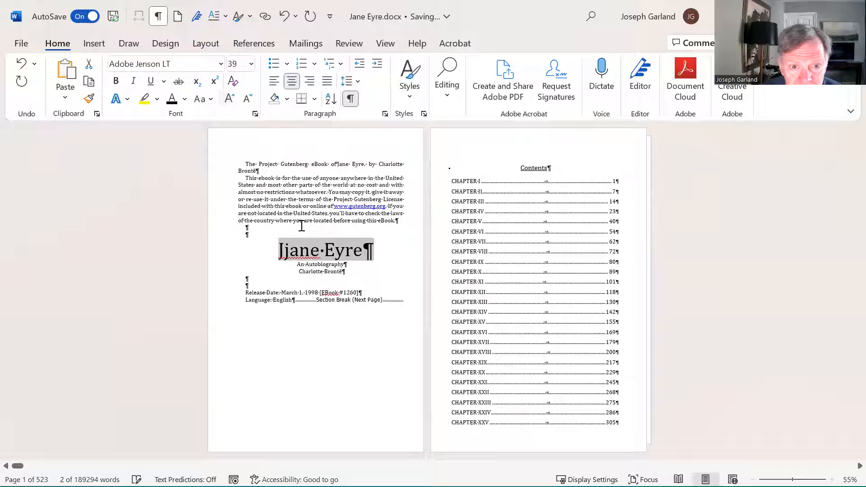
click(286, 250)
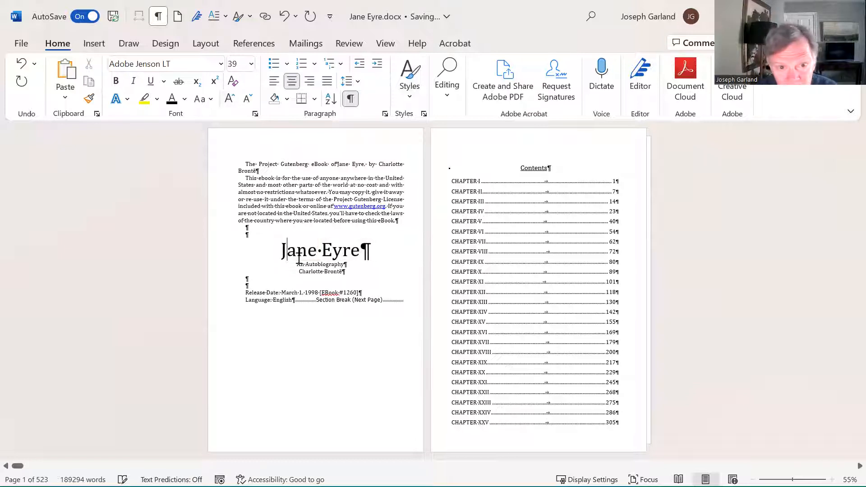
- Enlarge the "An Autobiography" subtitle to 24 pt
triple_click(316, 263)
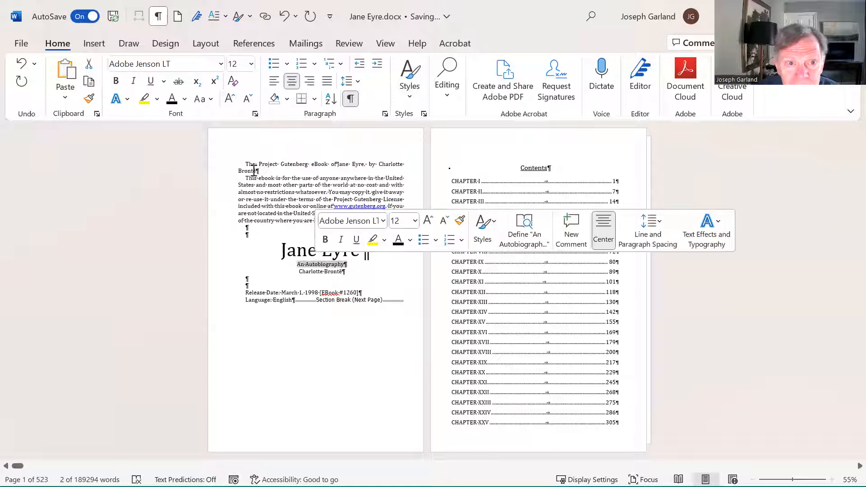
click(230, 100)
click(231, 101)
click(231, 100)
click(231, 100)
click(231, 100)
click(231, 101)
click(231, 100)
click(231, 100)
click(231, 101)
click(231, 100)
click(231, 101)
- Increase the font size of the whole "Jane Eyre" title line to 47 pt
click(321, 249)
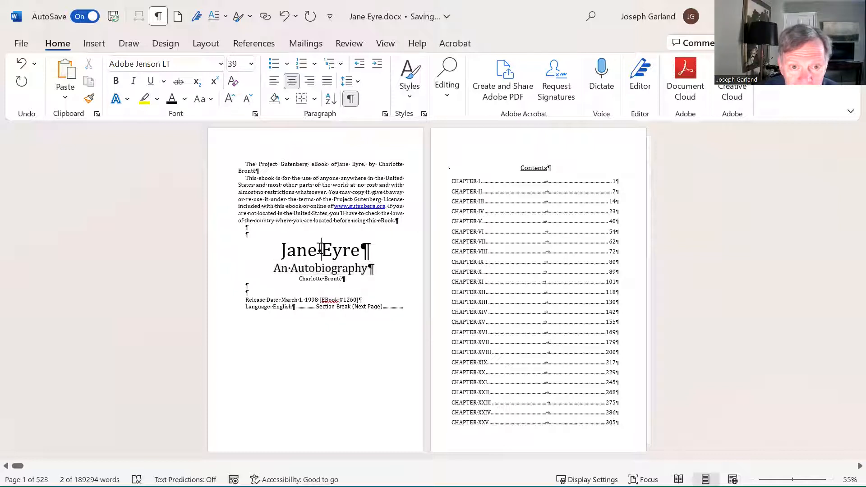
click(230, 100)
click(229, 100)
click(229, 100)
click(229, 100)
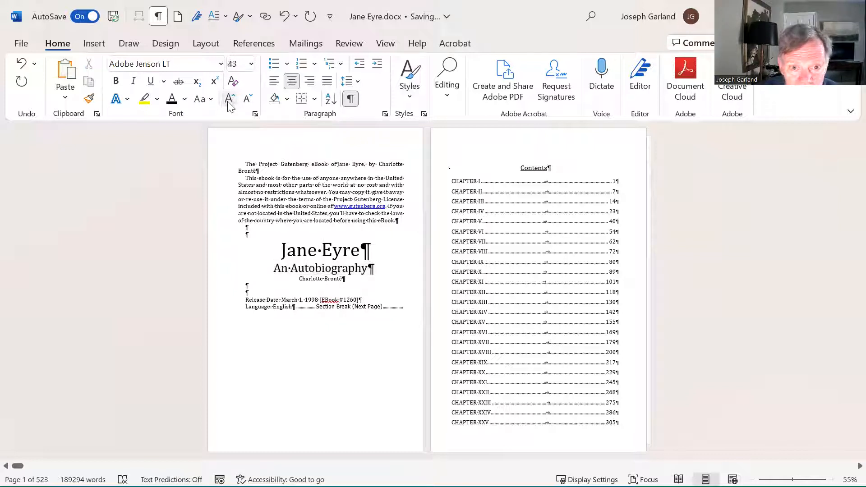
triple_click(300, 253)
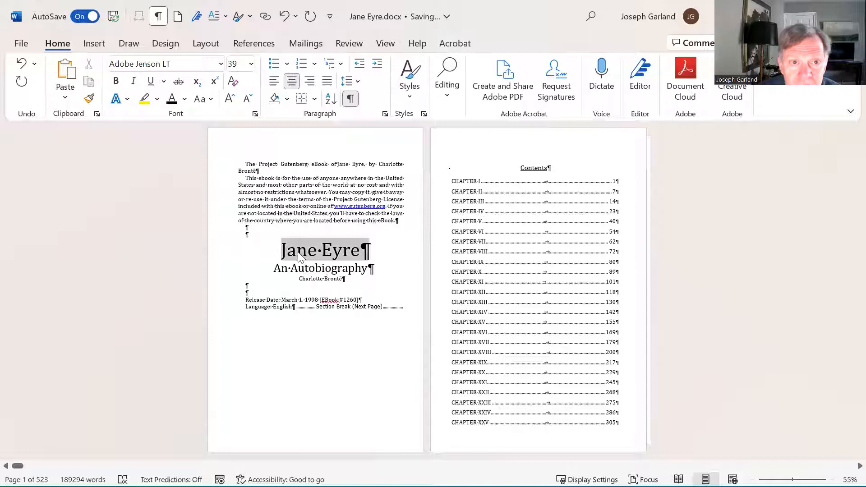
click(229, 100)
click(230, 100)
click(230, 101)
click(229, 100)
click(230, 99)
click(230, 99)
click(231, 99)
click(230, 99)
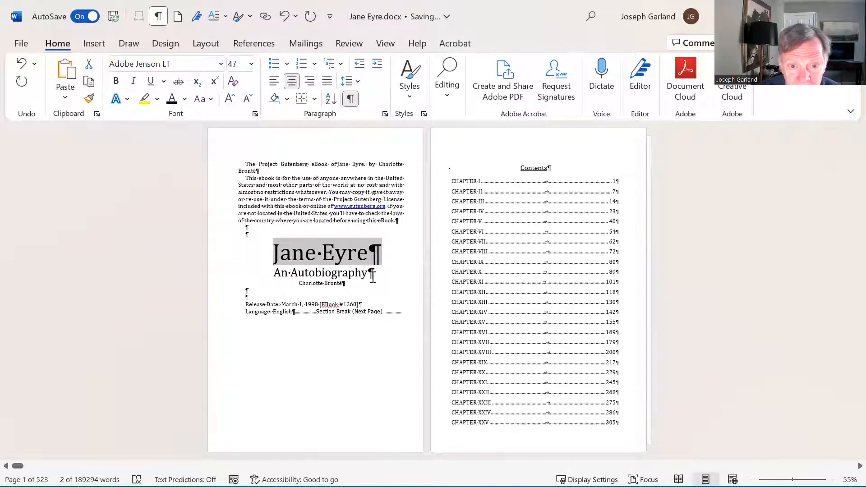
- Add two blank lines between the "An Autobiography" subtitle and the Charlotte Brontë line
click(372, 276)
key(Return)
key(Return)
key(Return)
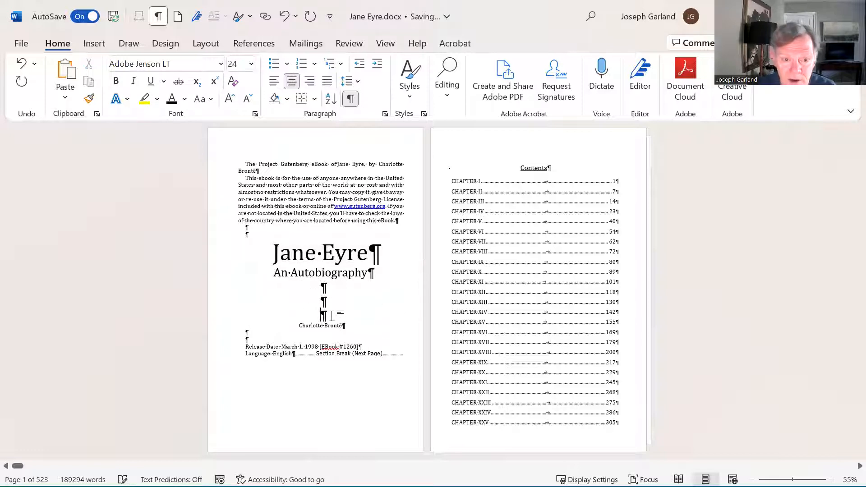
key(Delete)
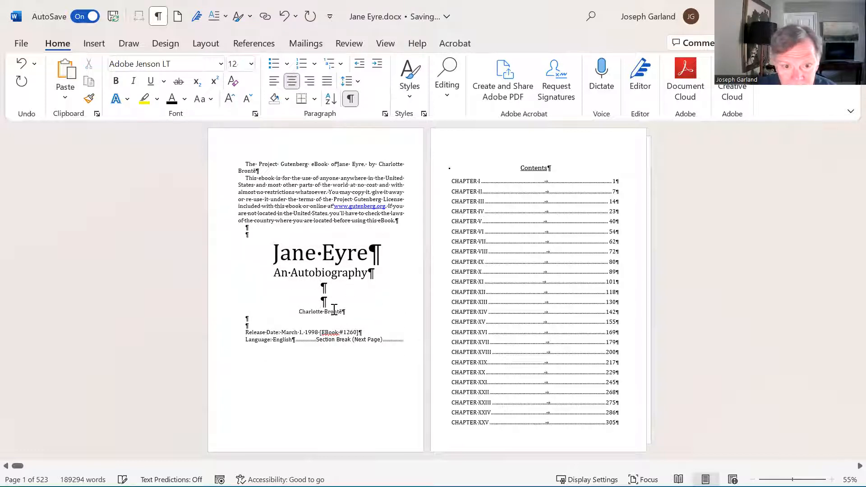
- Enlarge the Charlotte Brontë author line to 19 pt
triple_click(334, 311)
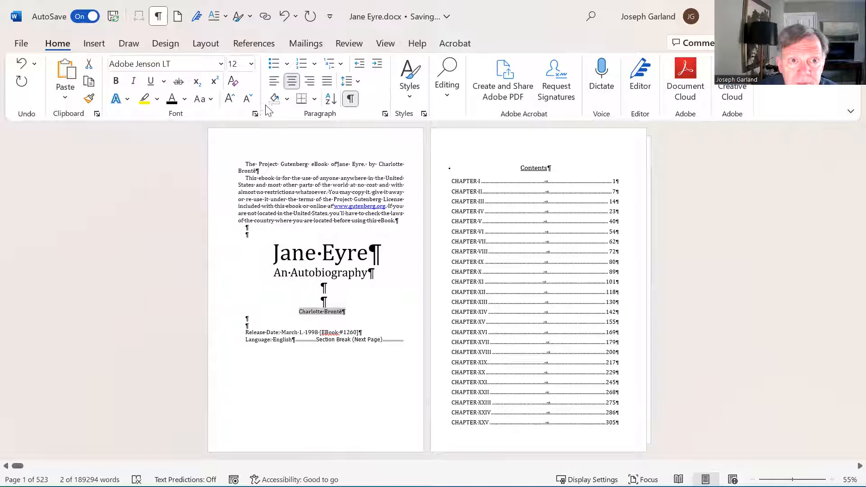
click(231, 100)
click(231, 100)
click(231, 100)
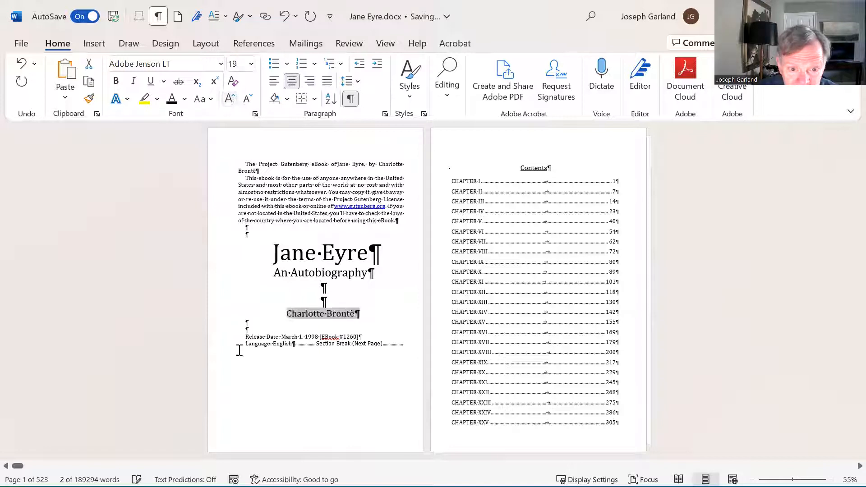
- Insert a next-page section break after the "Language: English" line to add a blank page before the Contents
click(295, 343)
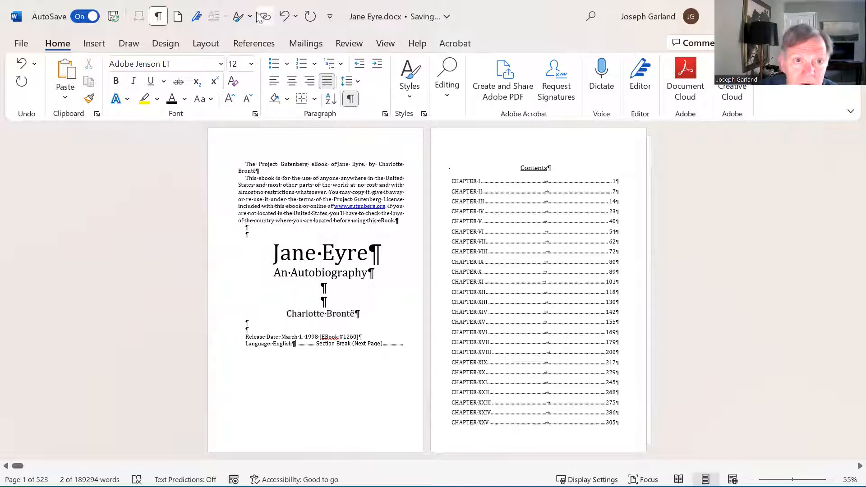
click(205, 43)
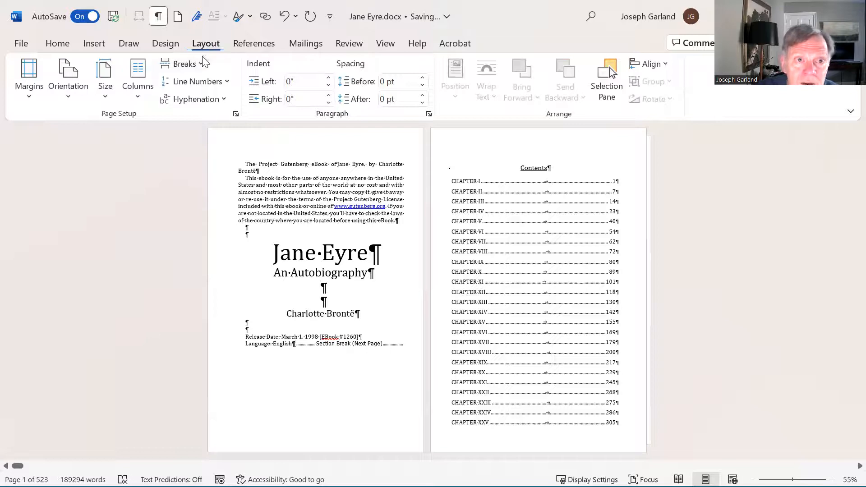
click(195, 66)
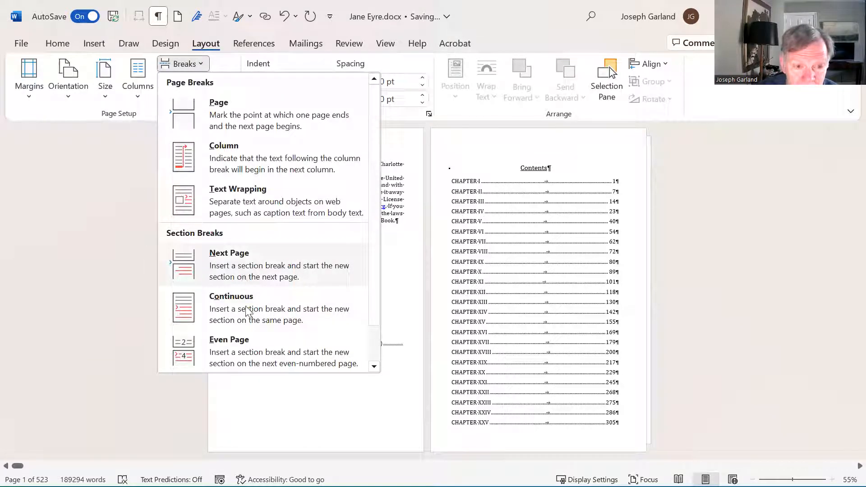
click(250, 267)
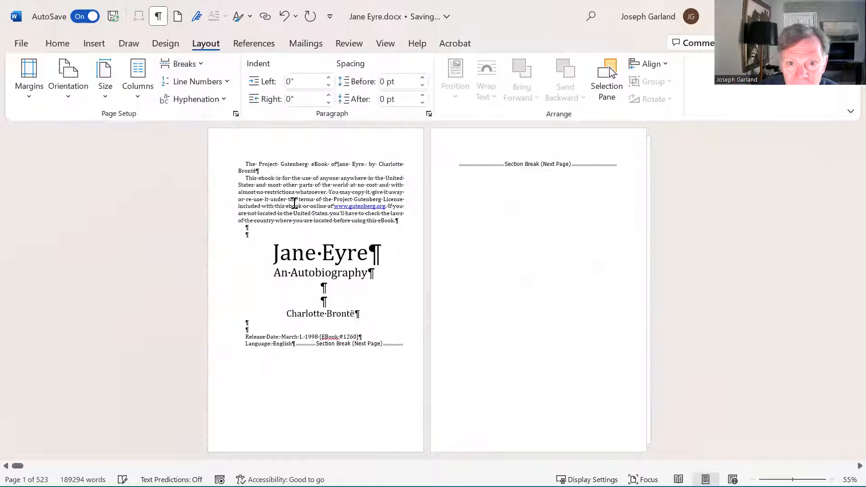
- Save the document as an Adobe PDF named Jane Eyre.pdf in the Classics folder
click(24, 44)
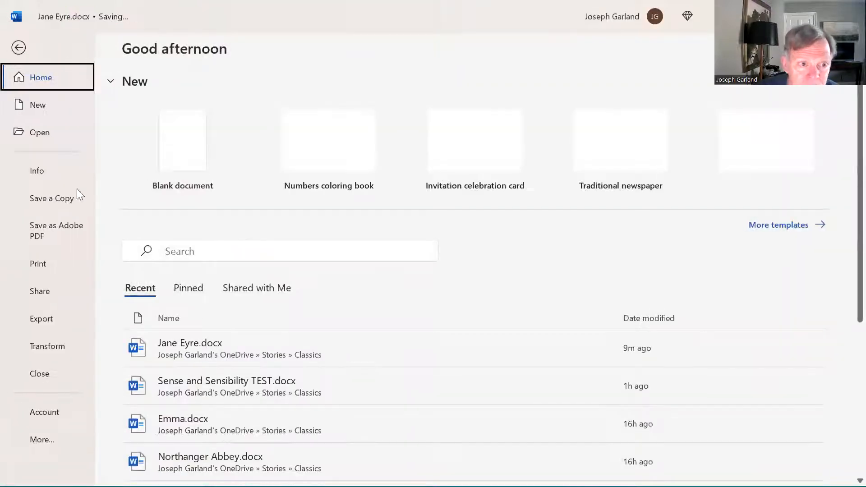
click(48, 232)
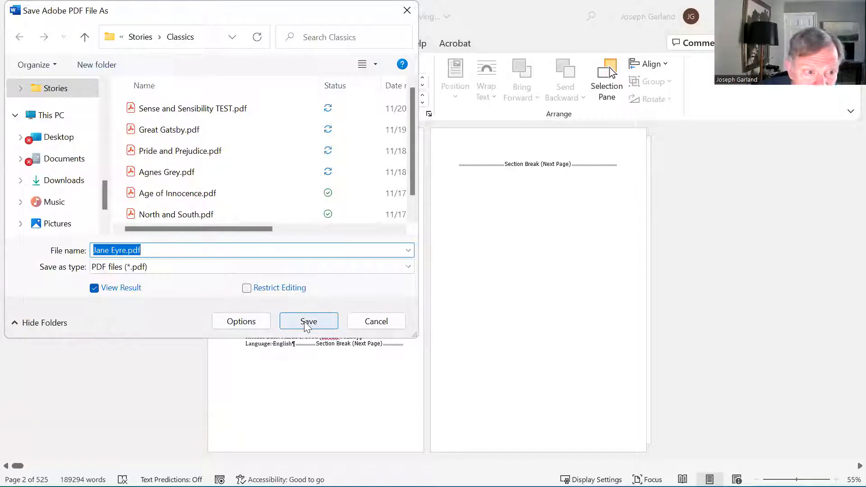
click(305, 323)
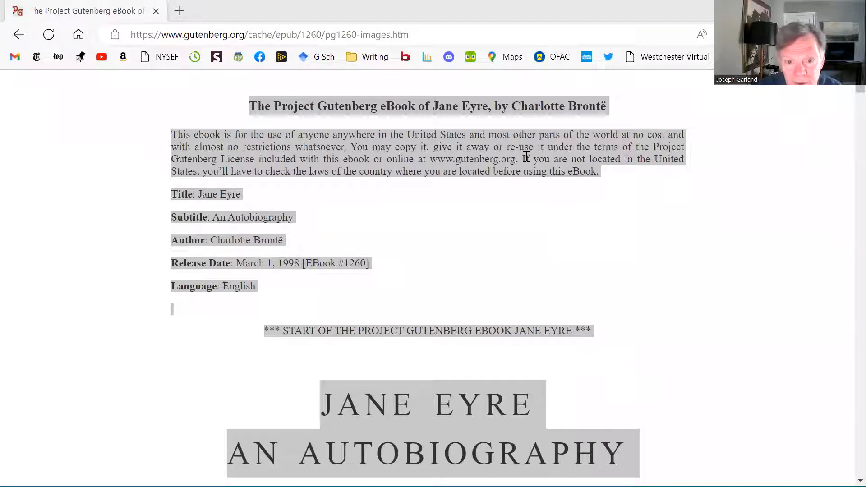
- Switch to the Project Gutenberg Jane Eyre page in the browser and examine how the front matter and Chapter I's indented verse are laid out
scroll(512, 302, down, 15)
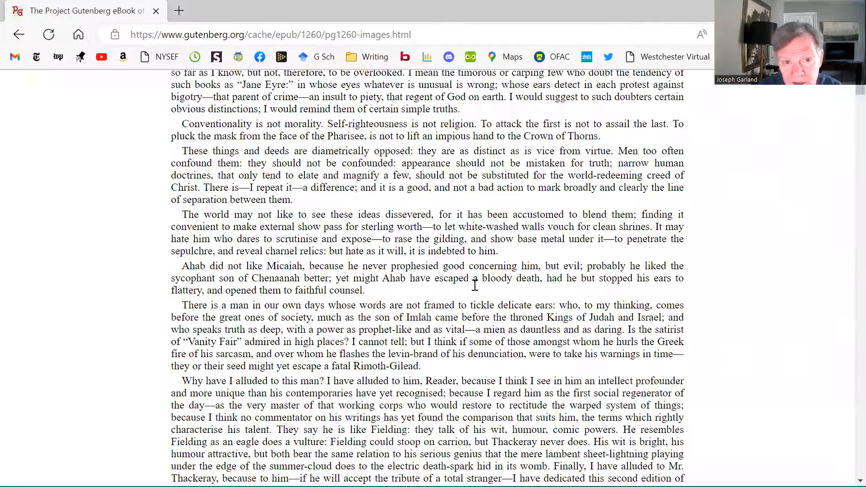
scroll(480, 266, down, 10)
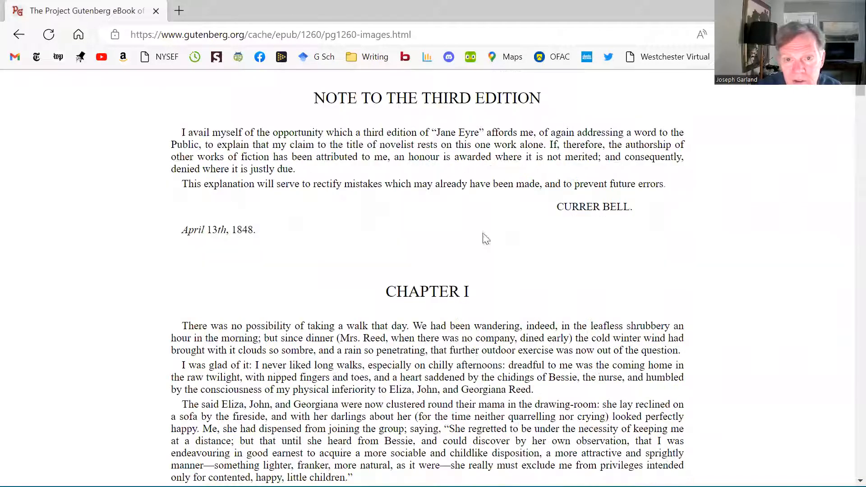
scroll(473, 315, down, 10)
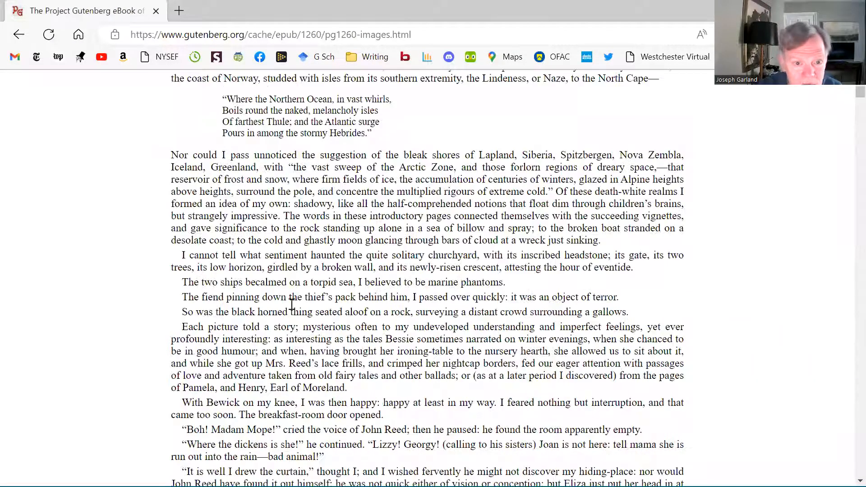
scroll(264, 341, up, 5)
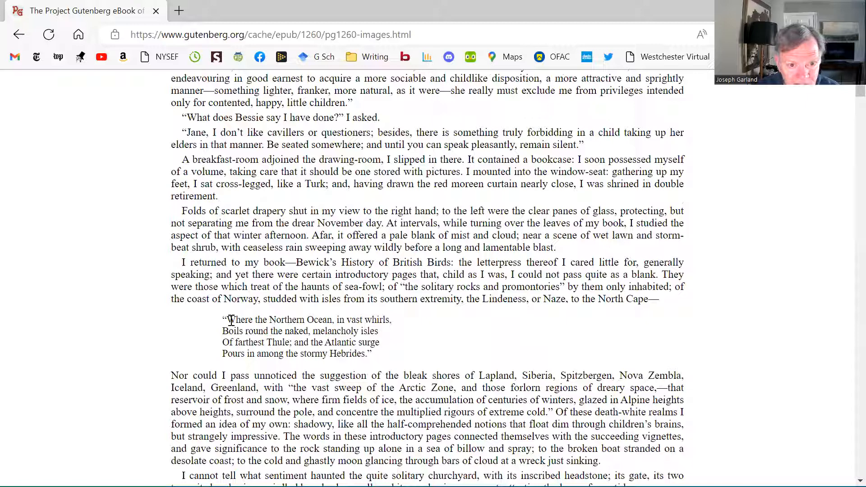
scroll(340, 324, down, 10)
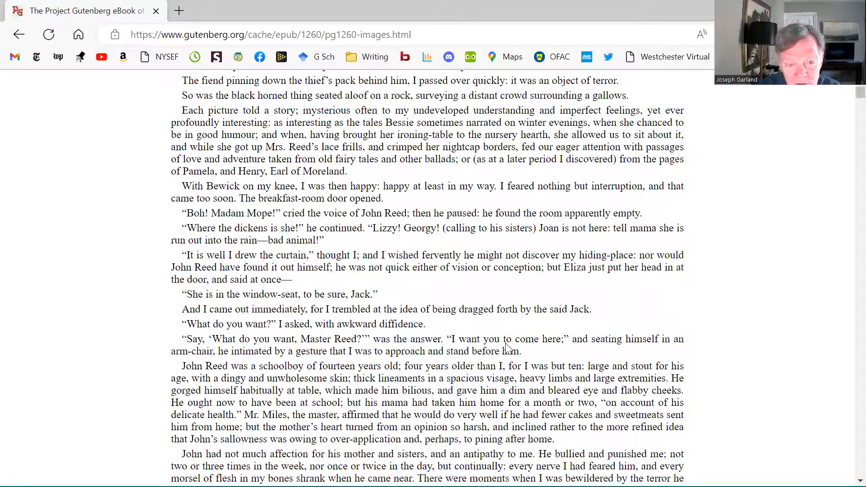
- Look through the following chapters of the online Jane Eyre text for illustrations, italics and other special formatting
scroll(506, 347, down, 15)
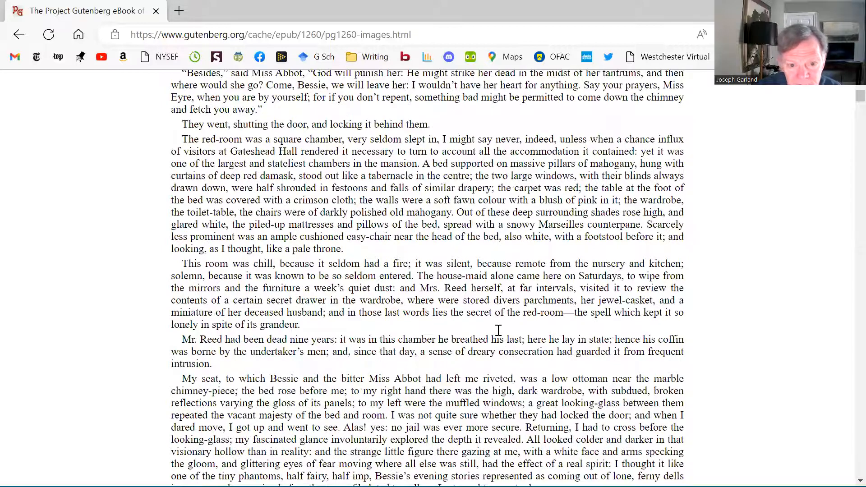
scroll(498, 331, down, 15)
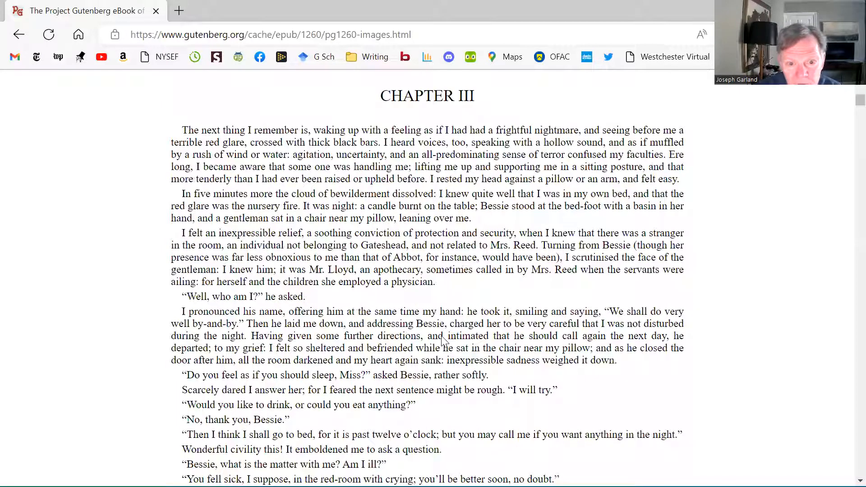
scroll(444, 342, down, 10)
scroll(442, 334, down, 10)
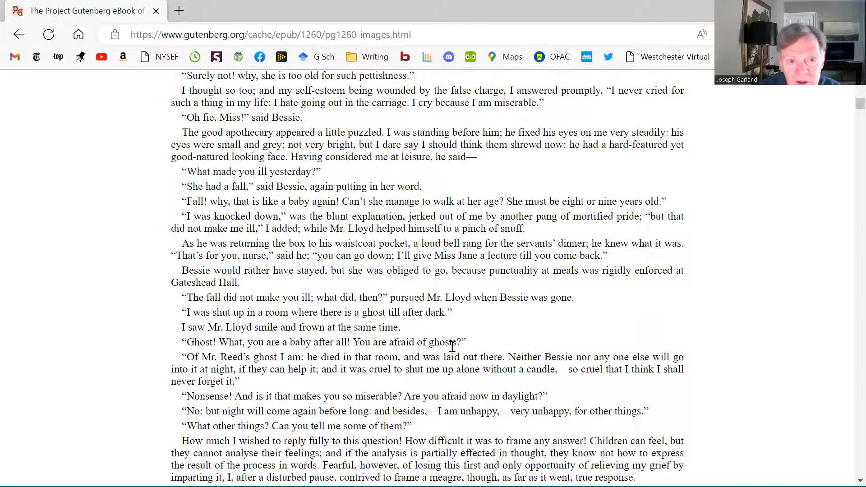
scroll(436, 347, down, 10)
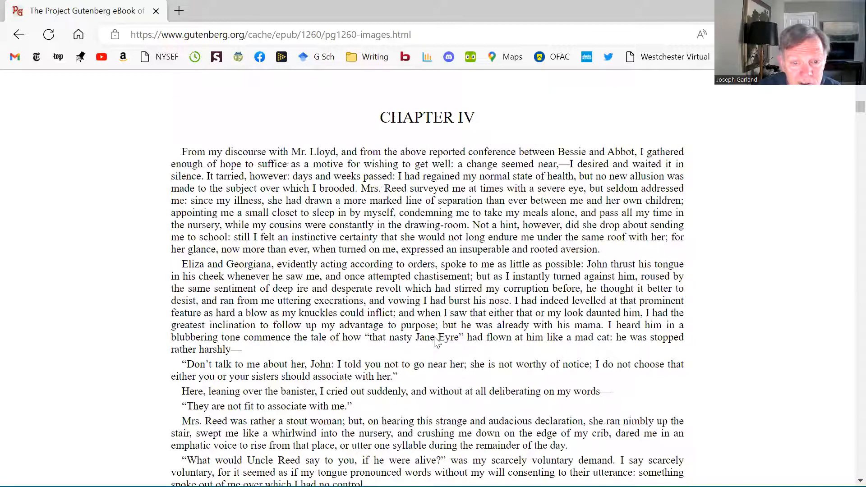
scroll(436, 342, down, 15)
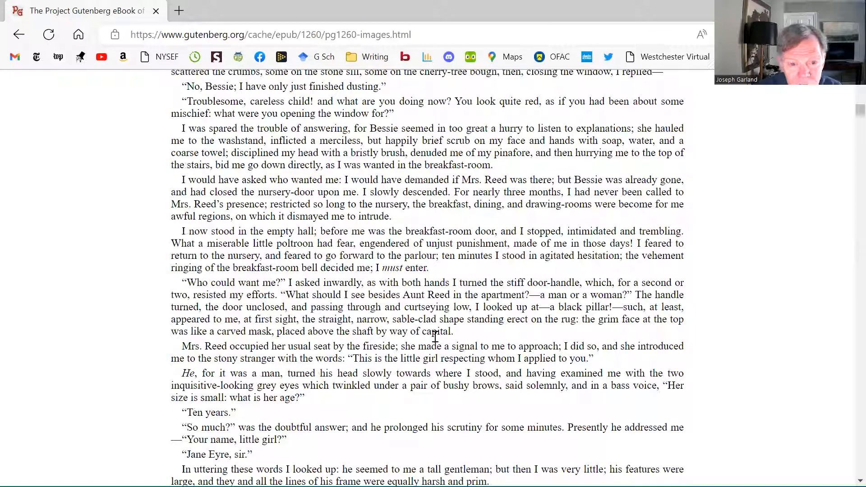
scroll(436, 341, down, 15)
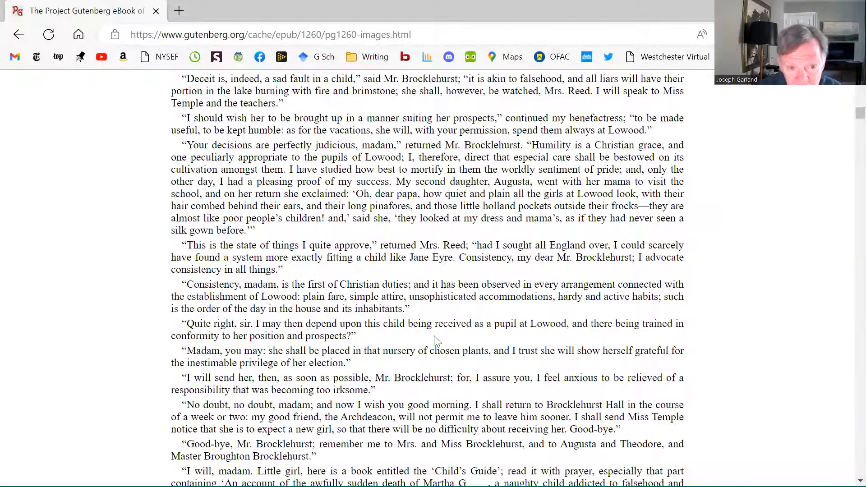
scroll(435, 339, down, 15)
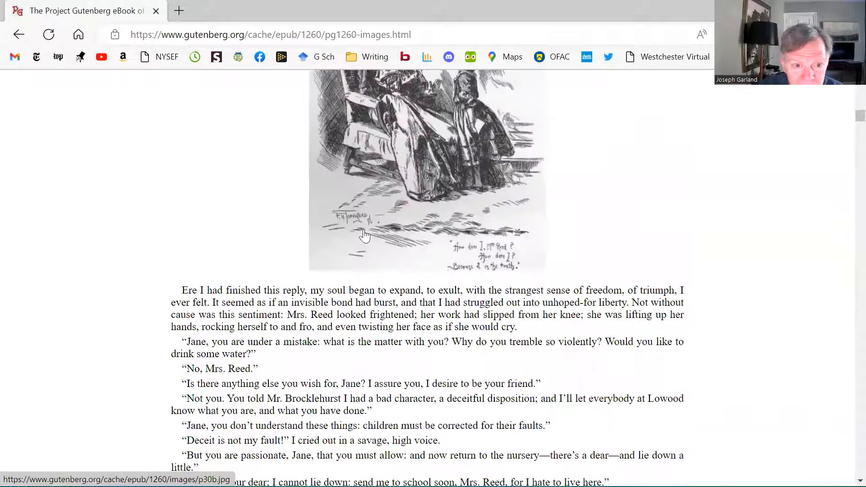
scroll(431, 166, down, 5)
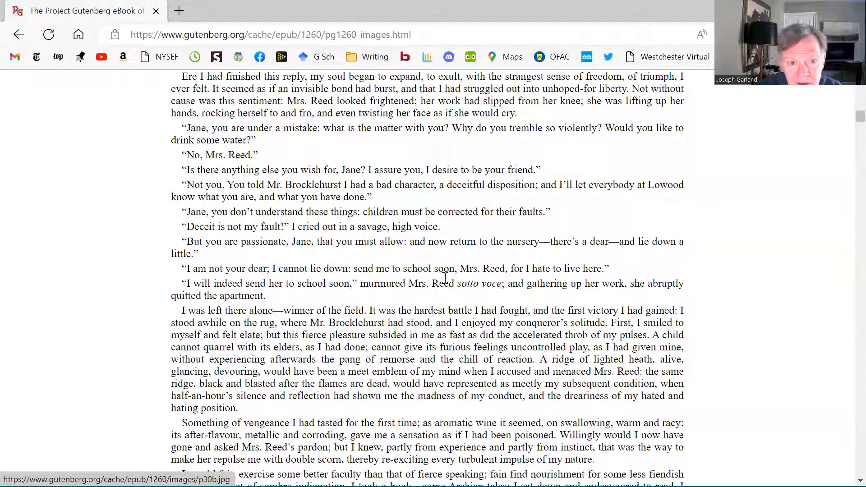
scroll(449, 285, down, 15)
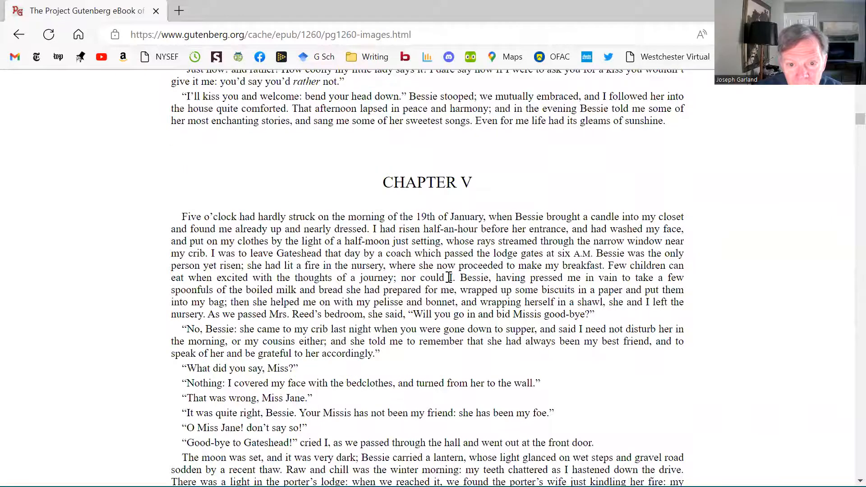
scroll(450, 277, down, 15)
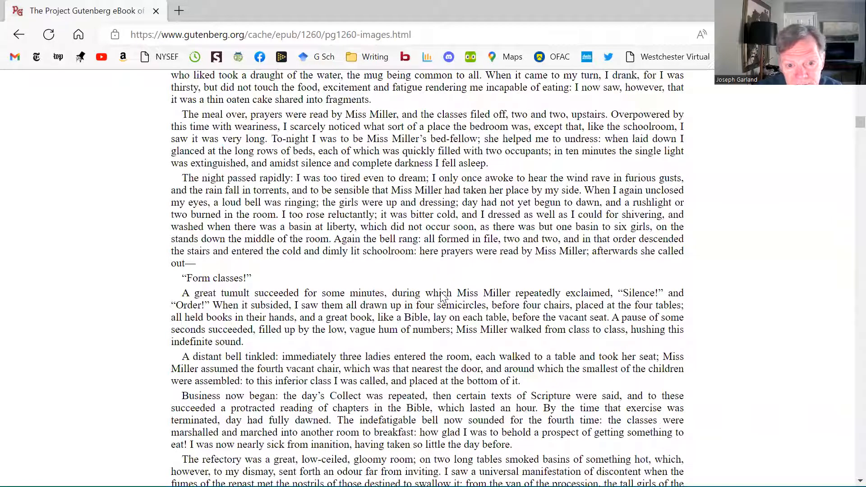
scroll(442, 297, down, 15)
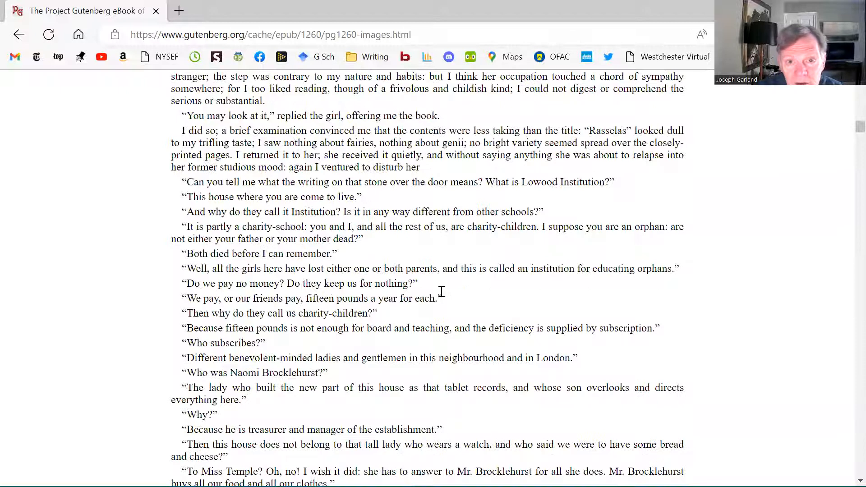
scroll(442, 292, up, 5)
scroll(442, 291, down, 9)
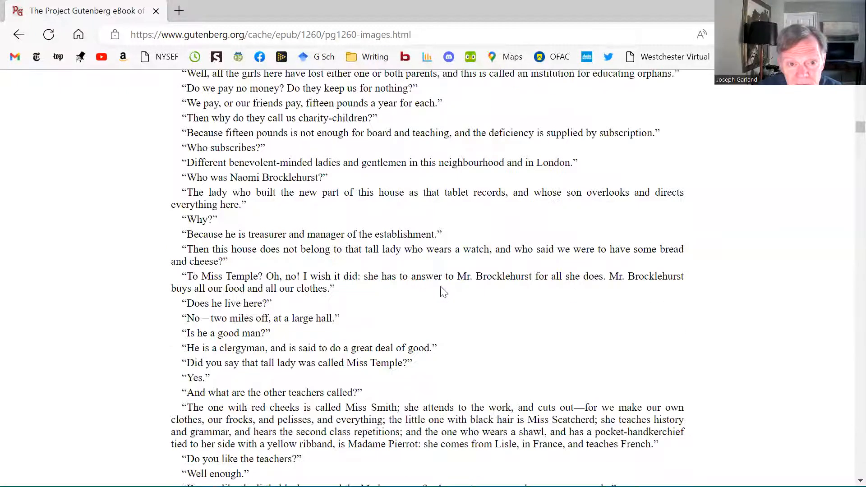
scroll(439, 278, down, 10)
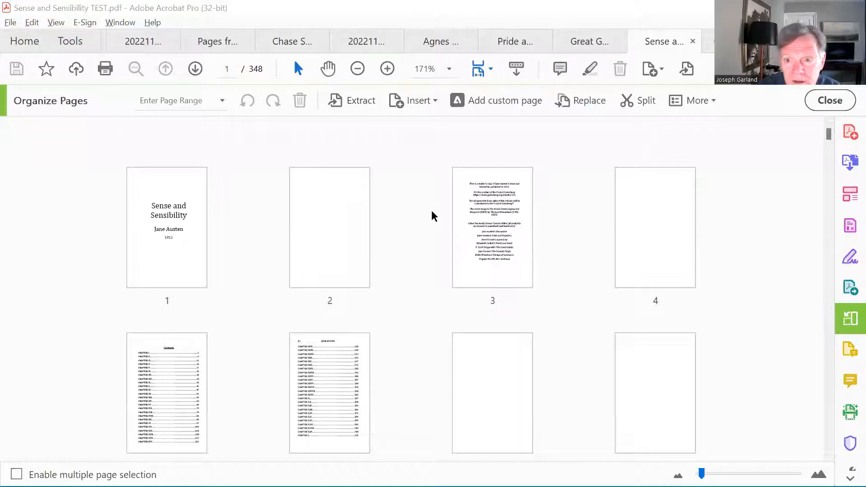
- Switch to the Sense and Sensibility TEST PDF in Acrobat and examine its title page and reader's copy information page
scroll(432, 210, down, 2)
scroll(430, 211, up, 2)
scroll(582, 287, down, 2)
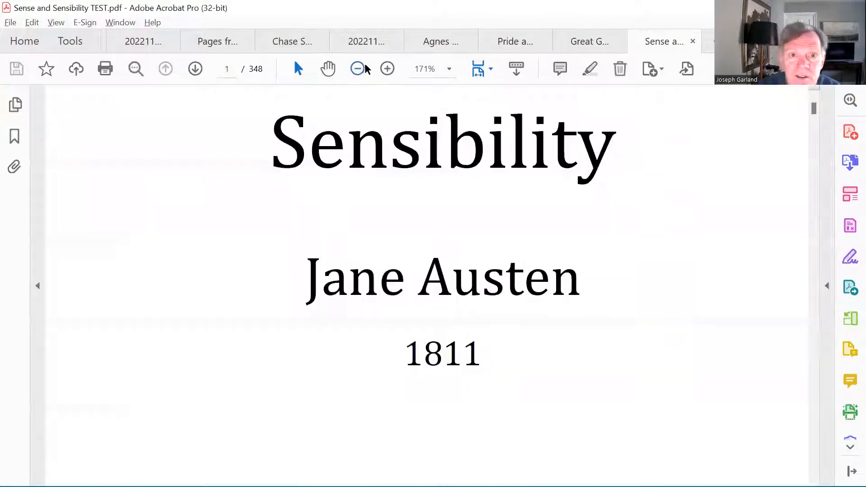
click(191, 67)
click(191, 68)
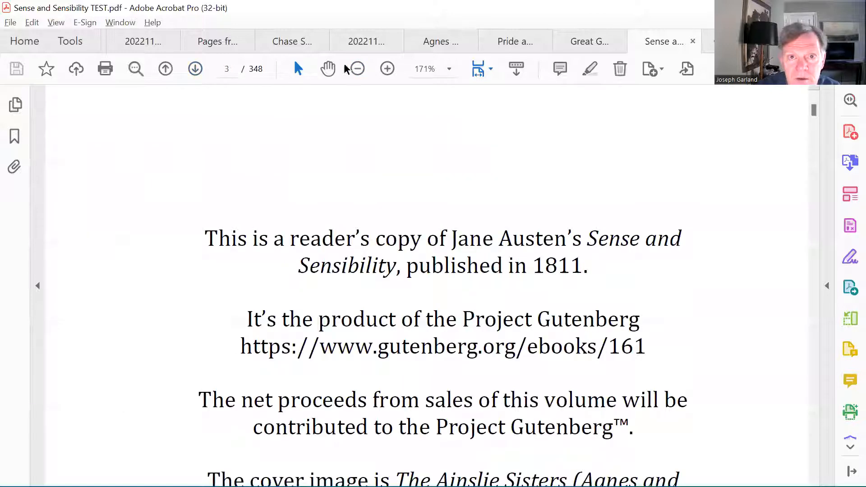
click(360, 66)
click(360, 66)
click(360, 66)
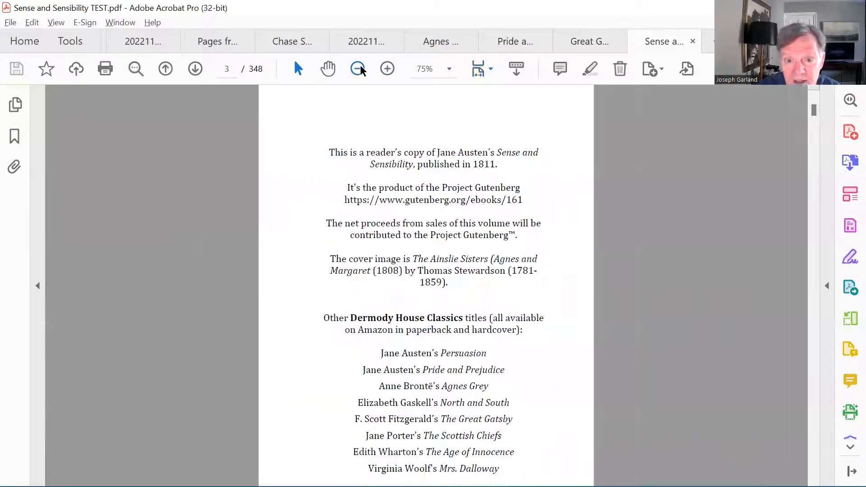
click(360, 66)
- Page through the Sense and Sensibility PDF from the front matter to examine the opening of Chapter I
click(199, 70)
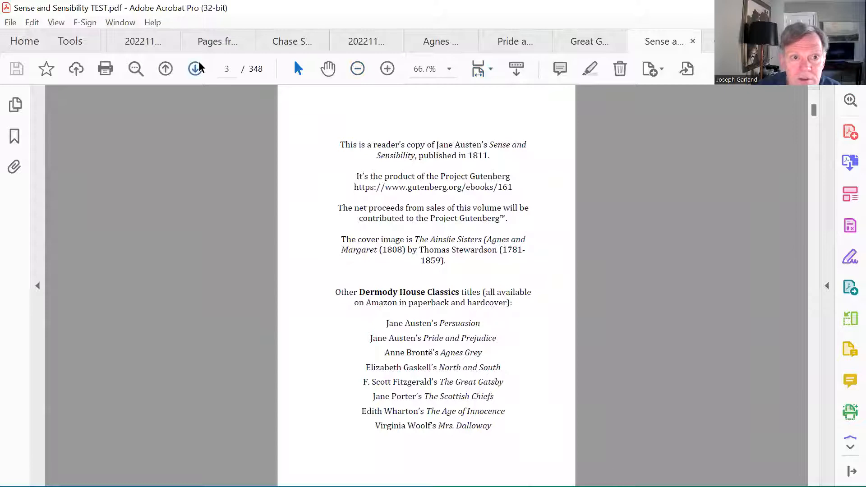
click(199, 70)
click(198, 70)
click(199, 70)
click(198, 68)
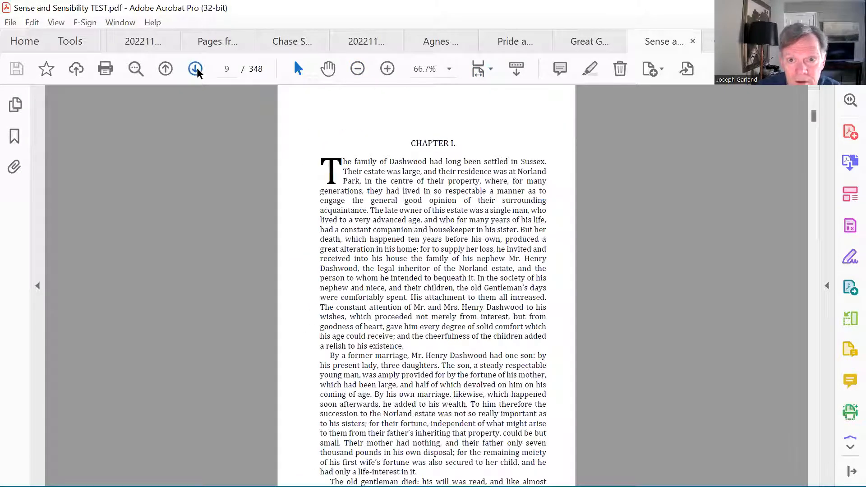
click(197, 67)
- Switch to the Jane Eyre PDF and examine its page thumbnails in Organize Pages, checking blank pages, contents and chapter starts
key(ctrl+Tab)
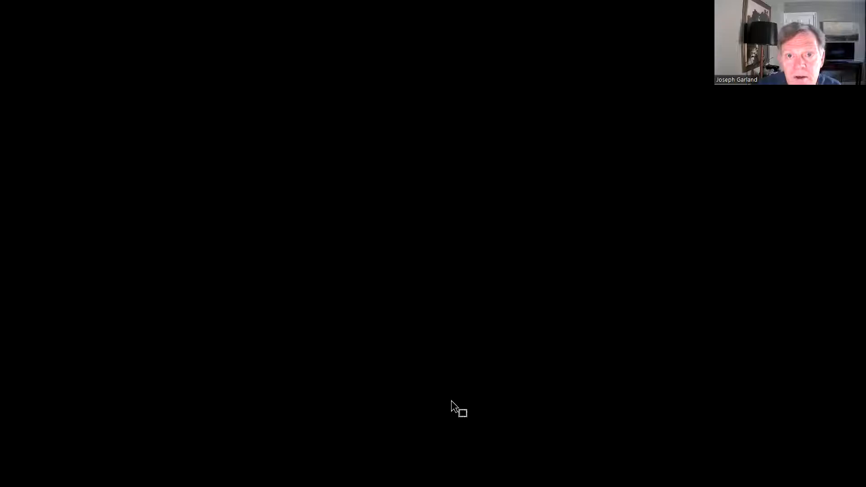
scroll(559, 219, up, 5)
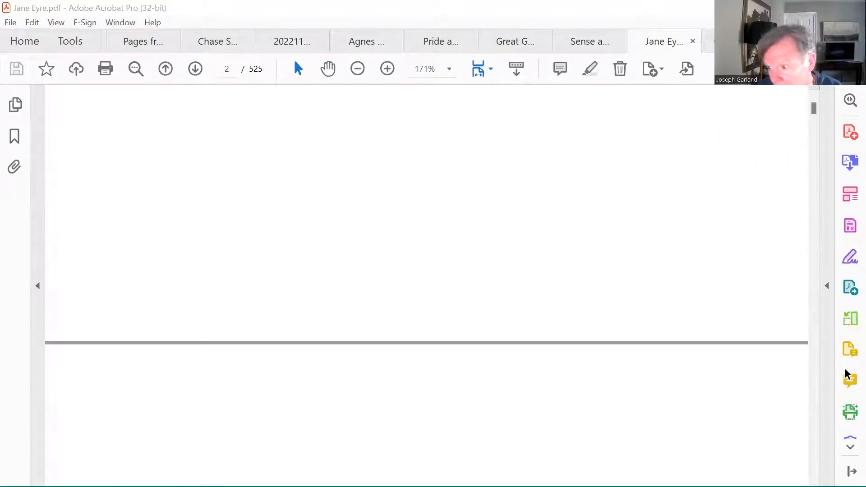
click(849, 318)
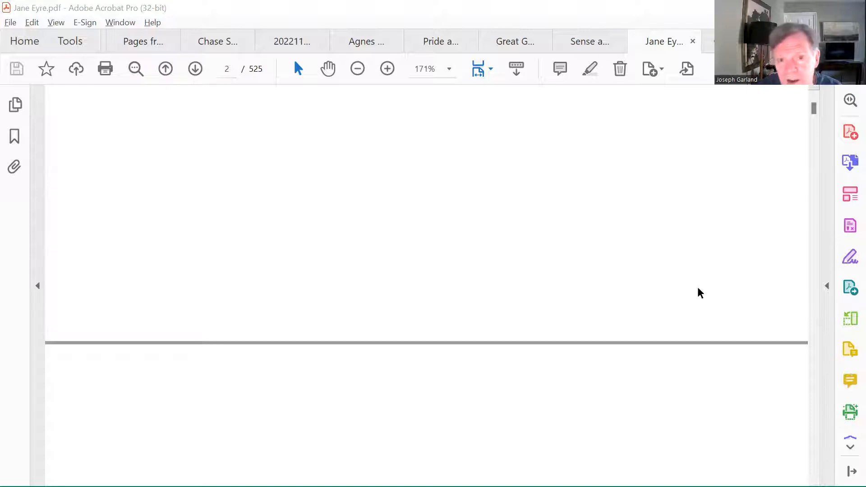
scroll(396, 310, down, 5)
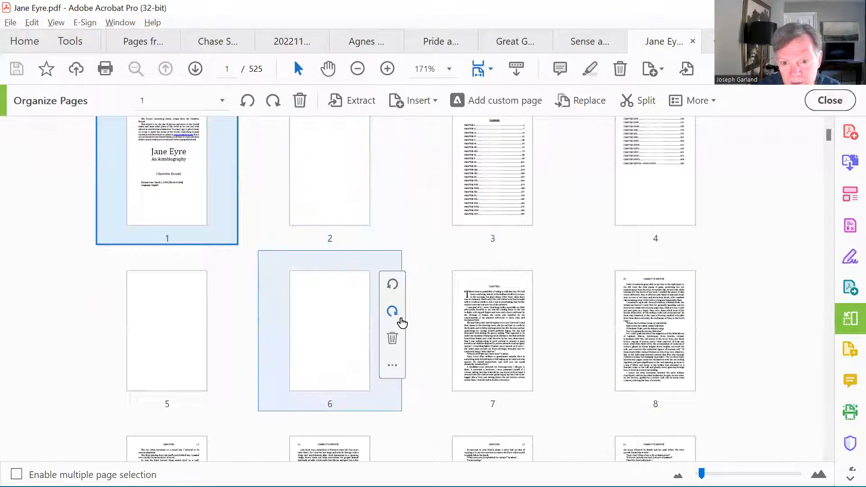
scroll(410, 326, down, 3)
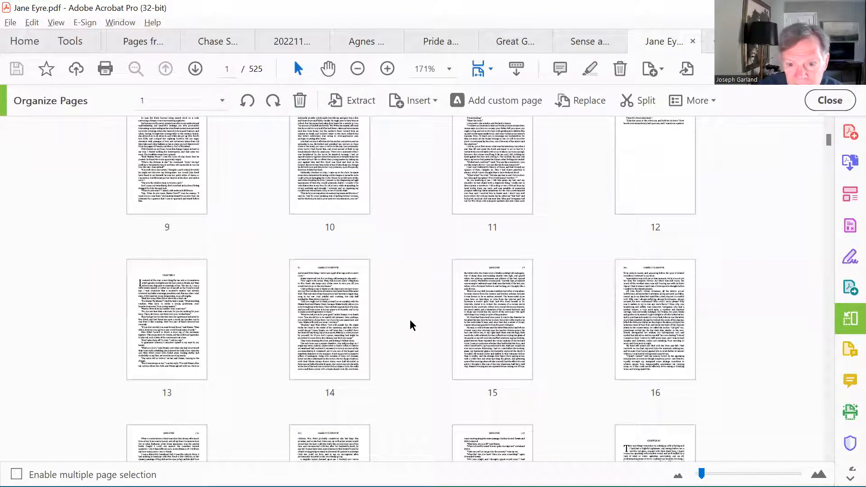
scroll(412, 322, down, 5)
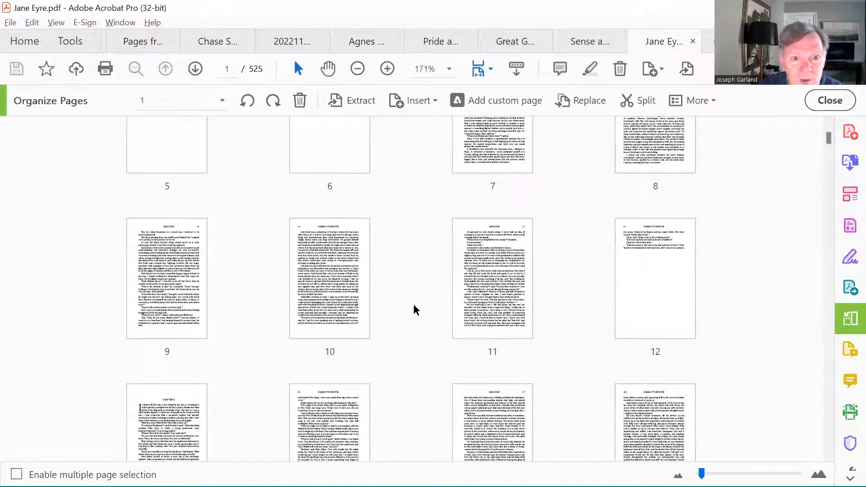
scroll(413, 304, up, 5)
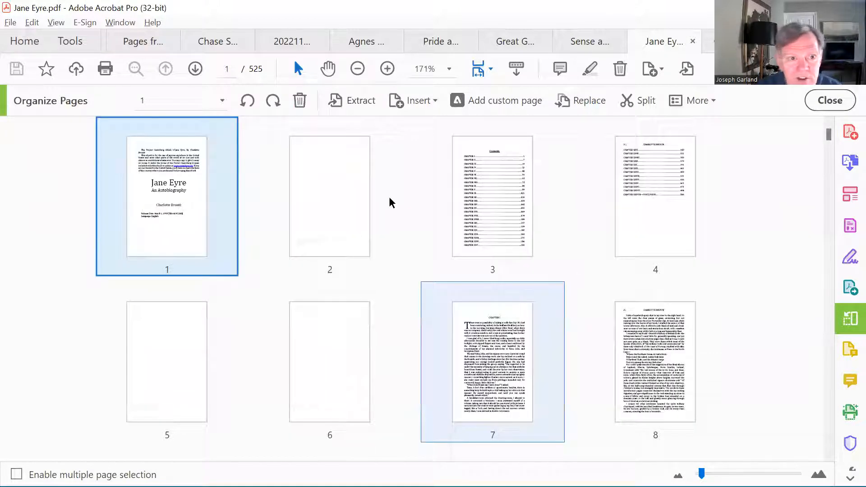
mouse_move(310, 154)
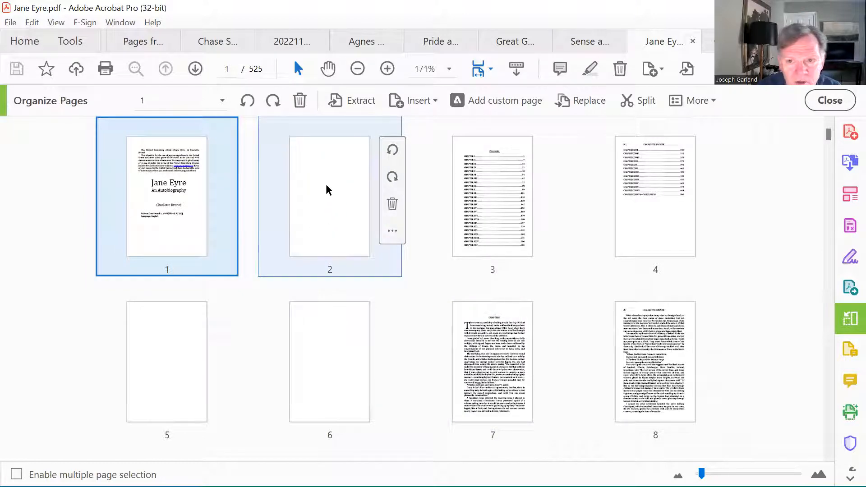
scroll(528, 362, down, 10)
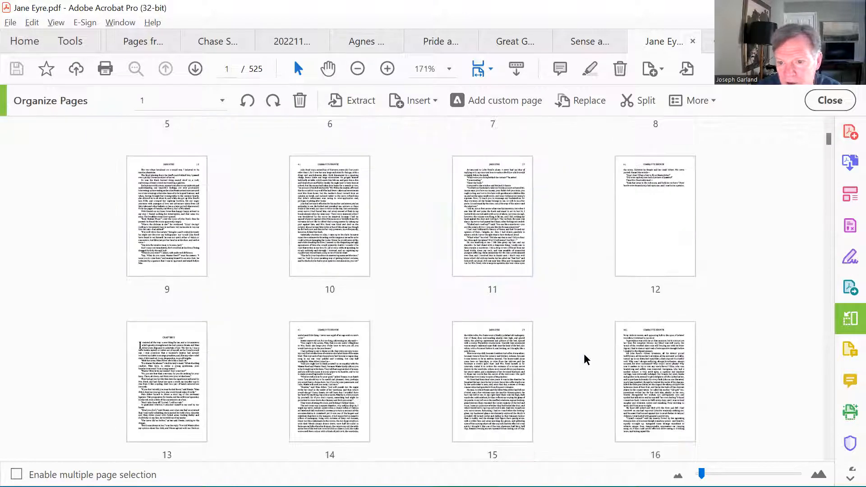
- Examine the page thumbnails of the next chapters, select page 27 and leave Organize Pages to view it full size
scroll(496, 366, down, 10)
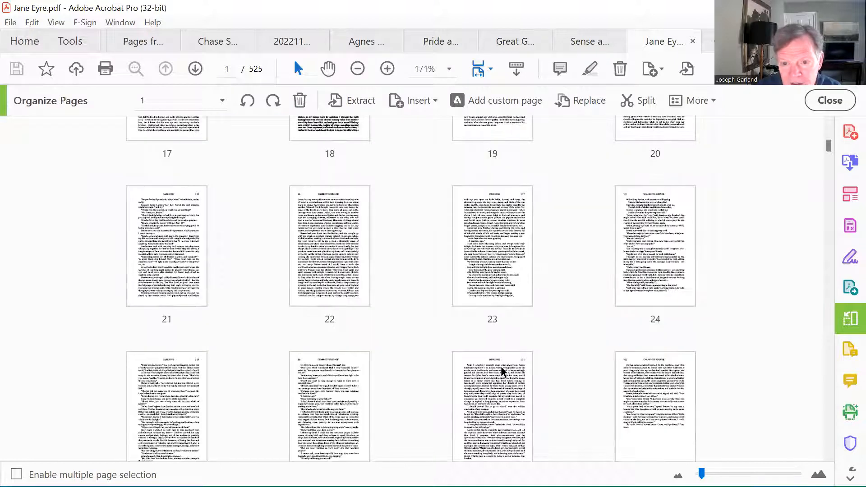
scroll(501, 366, down, 3)
click(488, 279)
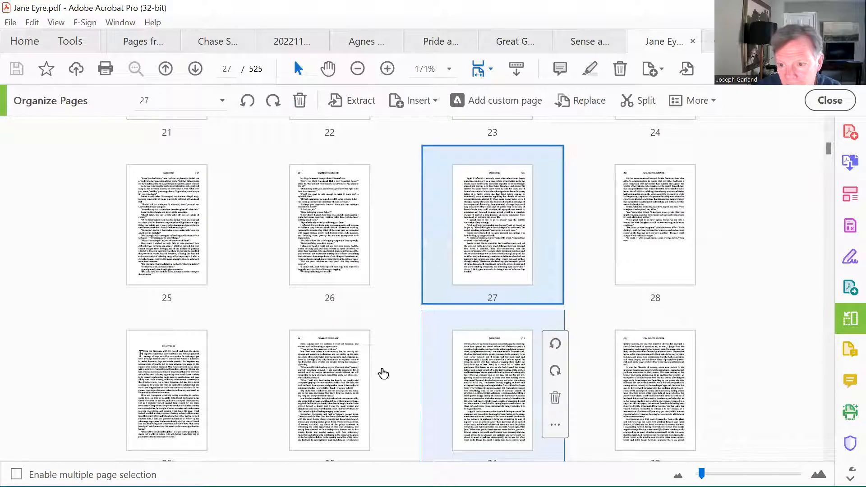
scroll(468, 346, down, 1)
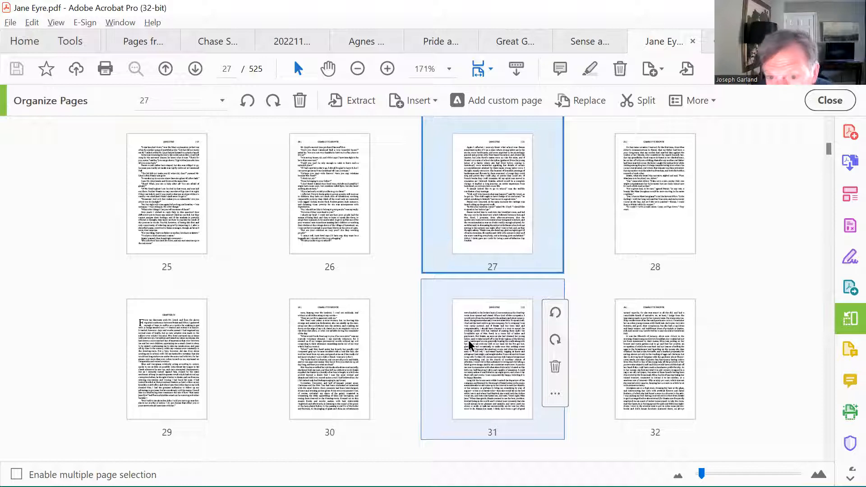
scroll(469, 340, down, 1)
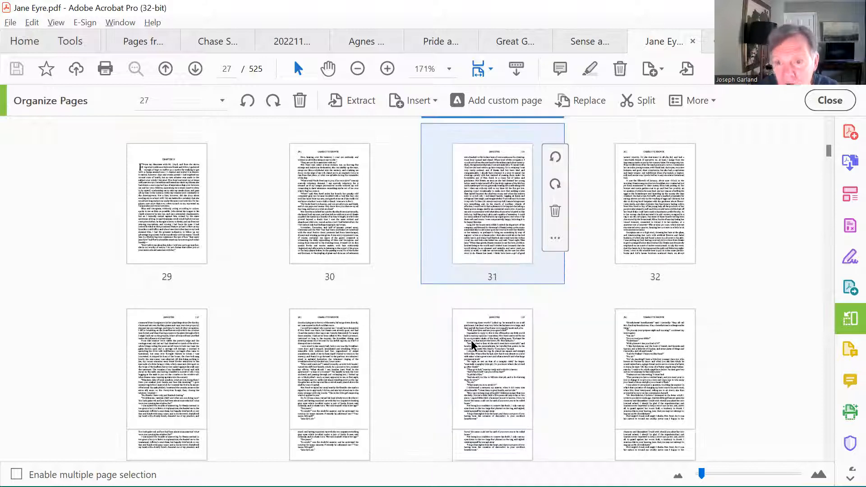
click(835, 97)
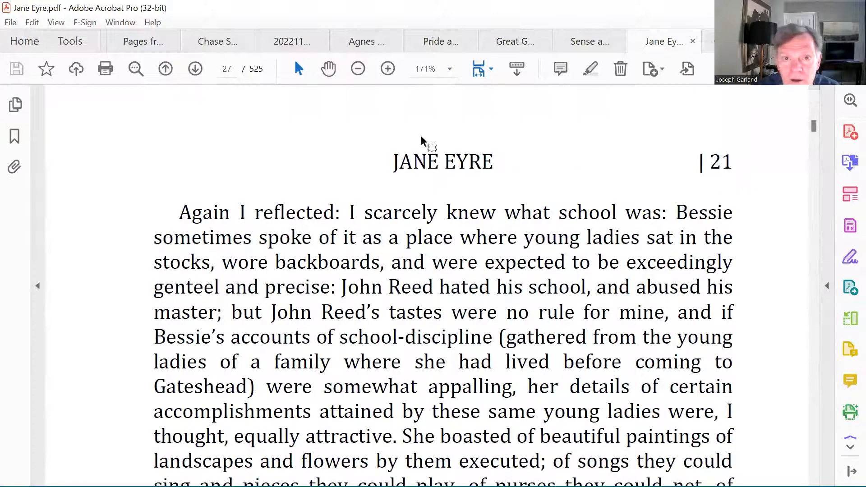
- Page through the Jane Eyre PDF from page 27 to page 37 at 100% to examine running headers, page numbers and text layout
click(357, 68)
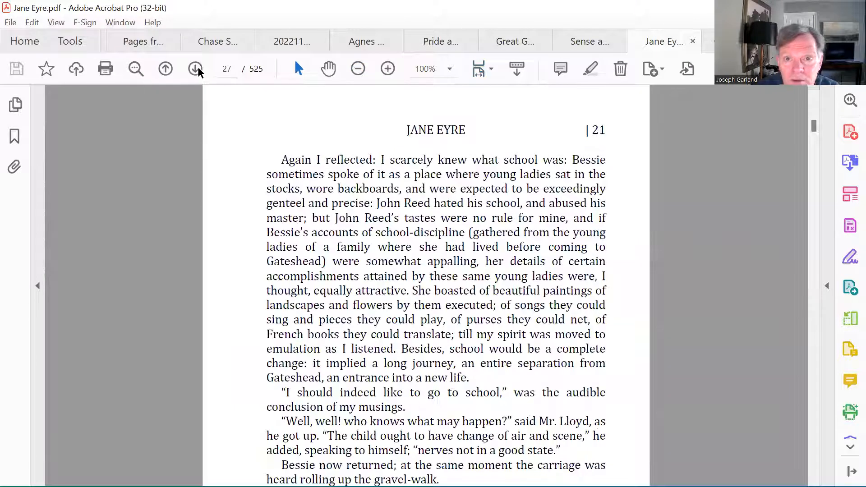
click(196, 69)
double_click(196, 69)
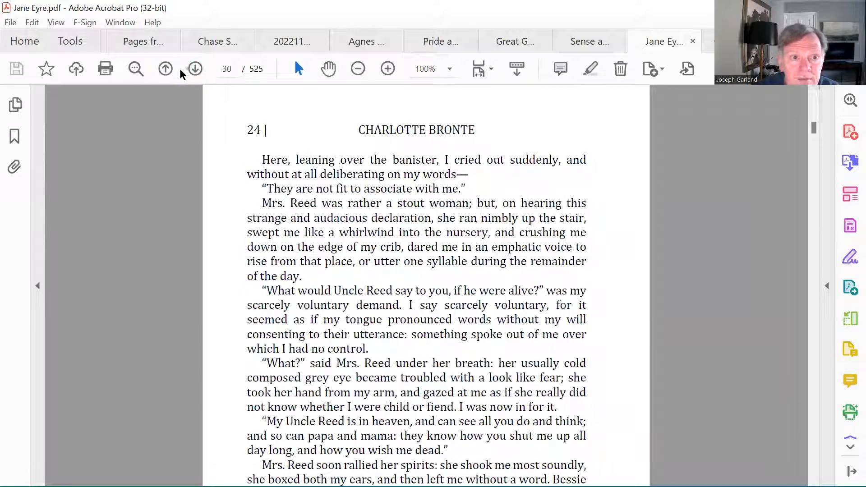
click(195, 72)
click(193, 71)
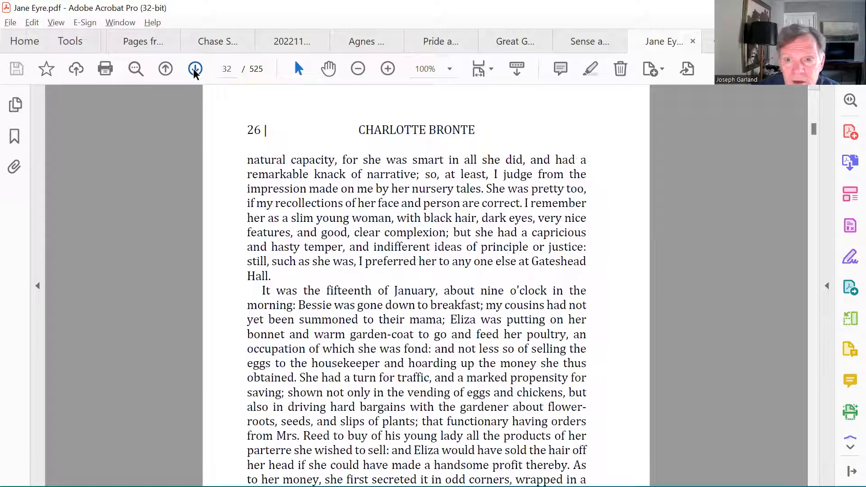
click(194, 68)
click(193, 69)
click(193, 69)
click(194, 68)
click(193, 69)
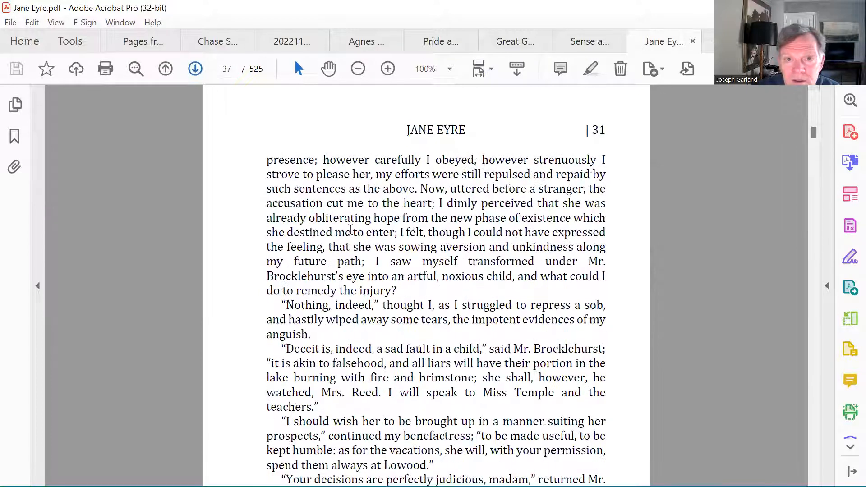